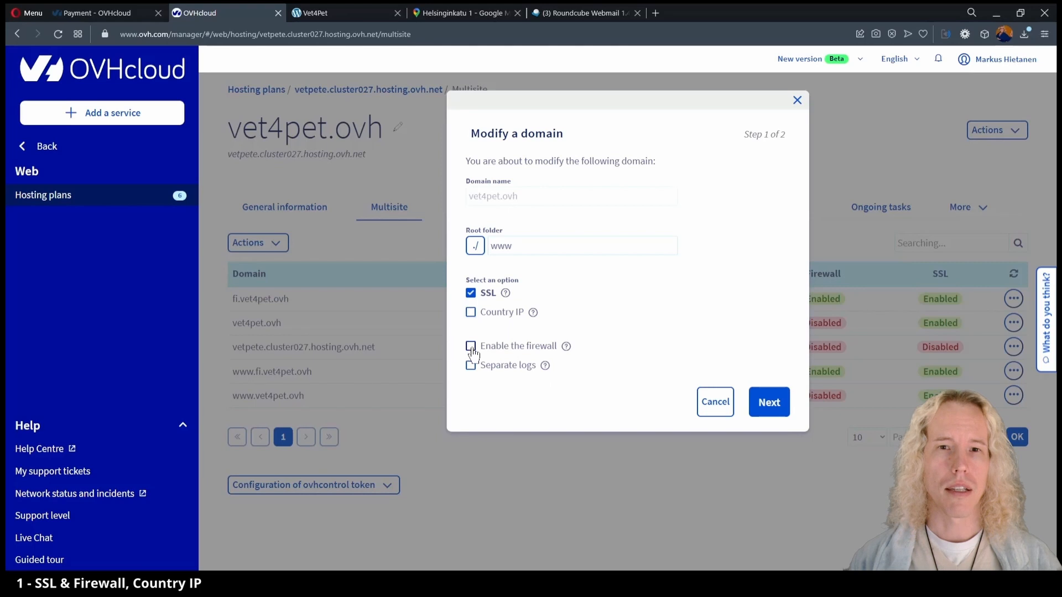
# Enable the firewall for the vet4pet.ovh domain and confirm the change.
pyautogui.click(472, 349)
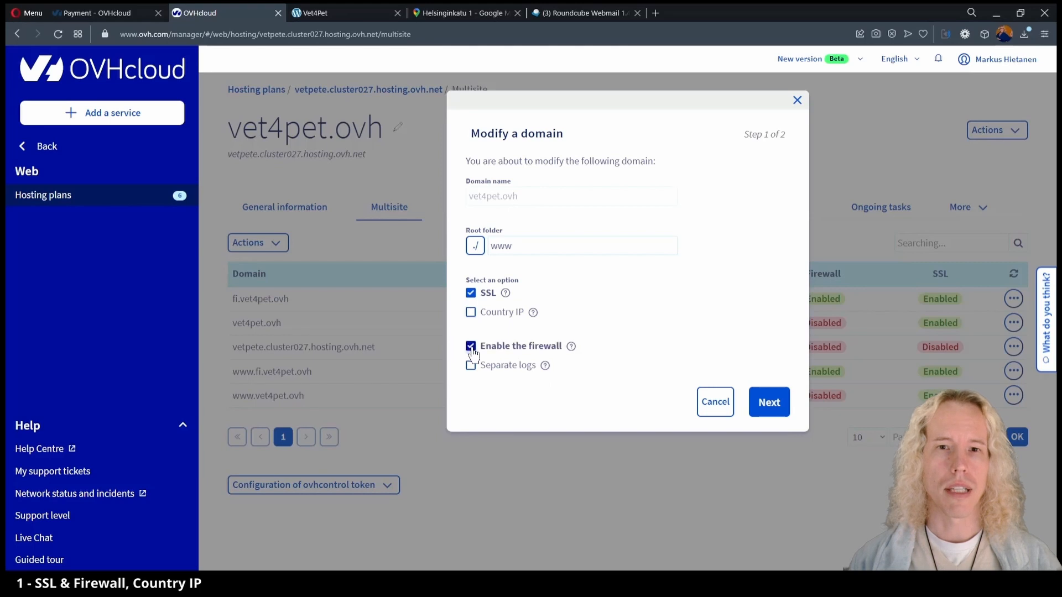
pyautogui.click(777, 404)
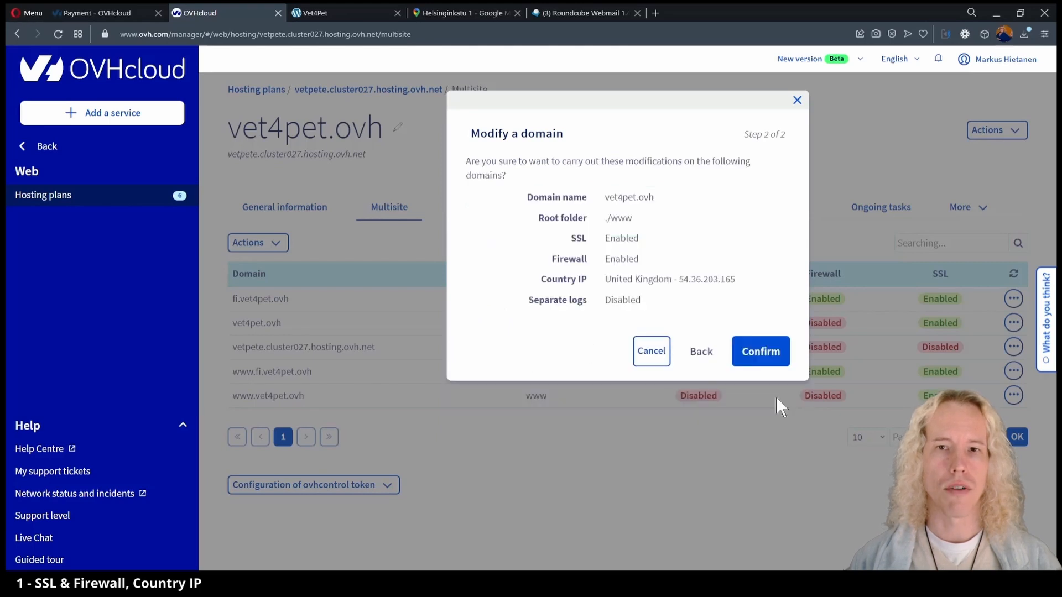
pyautogui.click(770, 354)
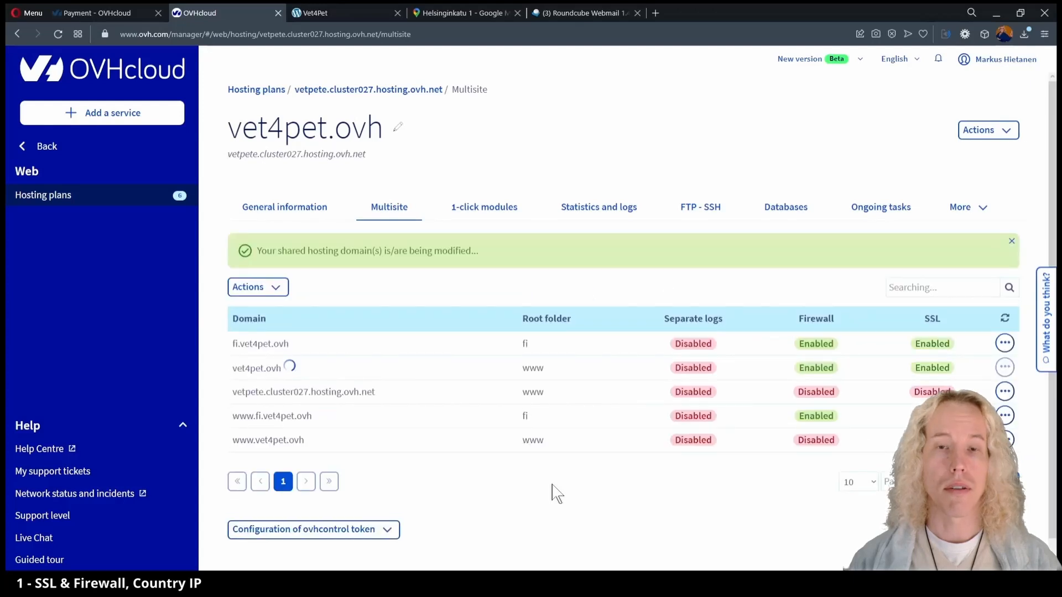
pyautogui.click(949, 464)
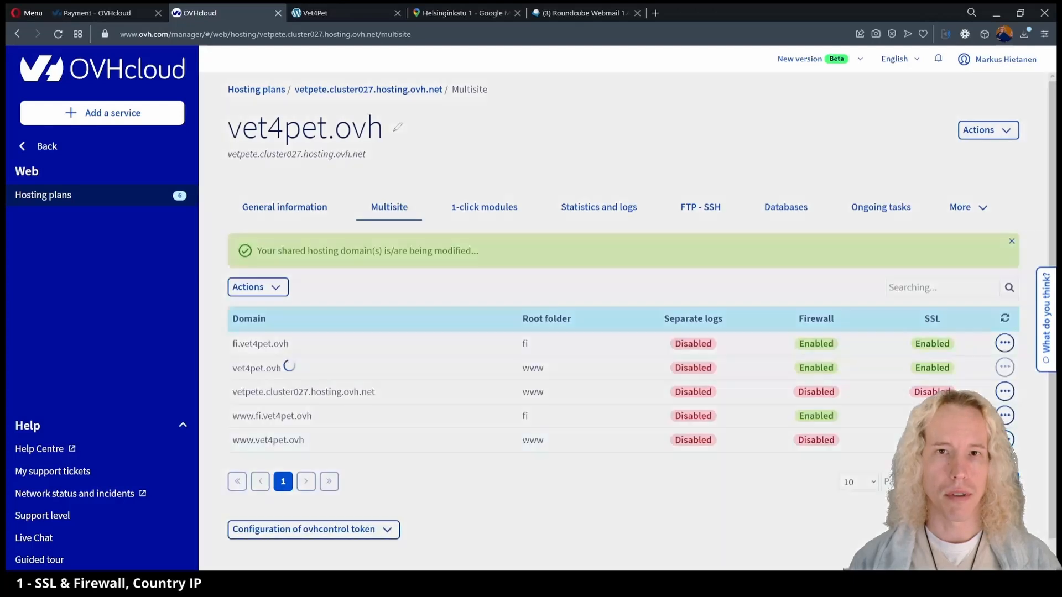
pyautogui.click(523, 350)
pyautogui.click(768, 410)
pyautogui.click(761, 339)
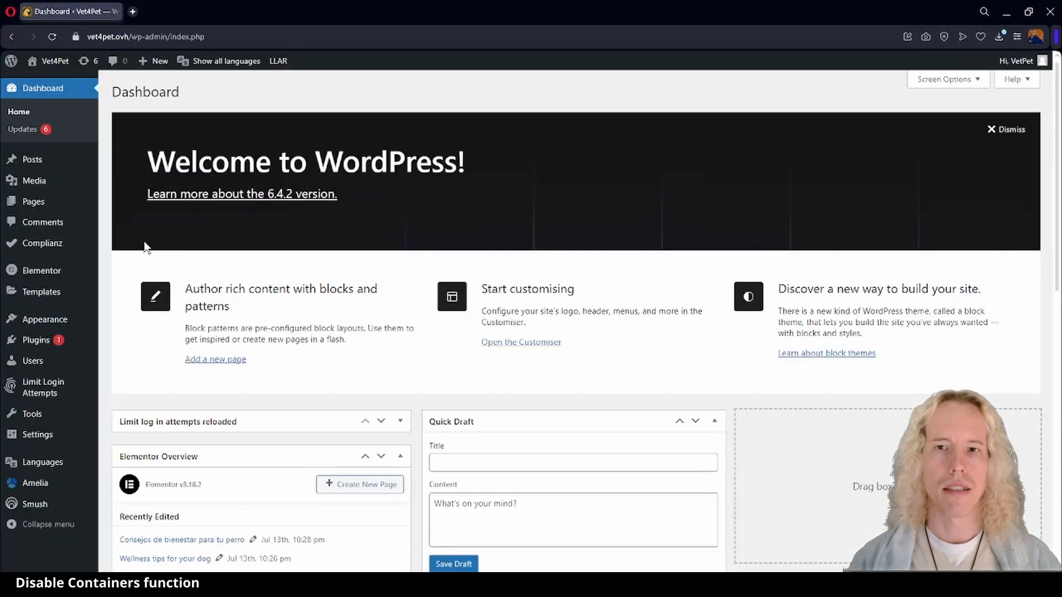
# In Elementor's Features settings, set the Grid Container experiment to Inactive.
pyautogui.moveTo(47, 277)
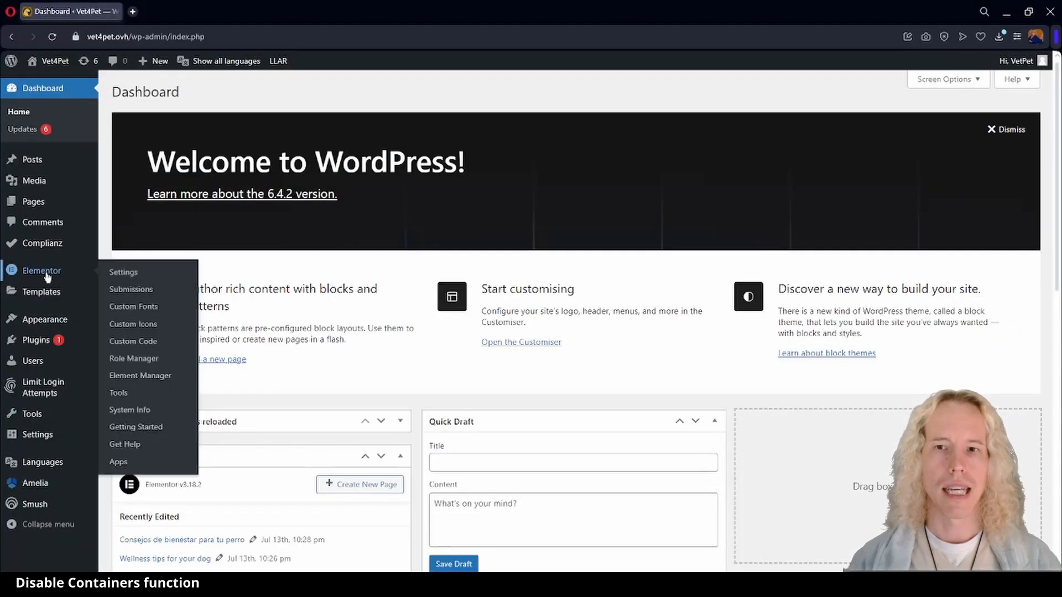
pyautogui.click(127, 275)
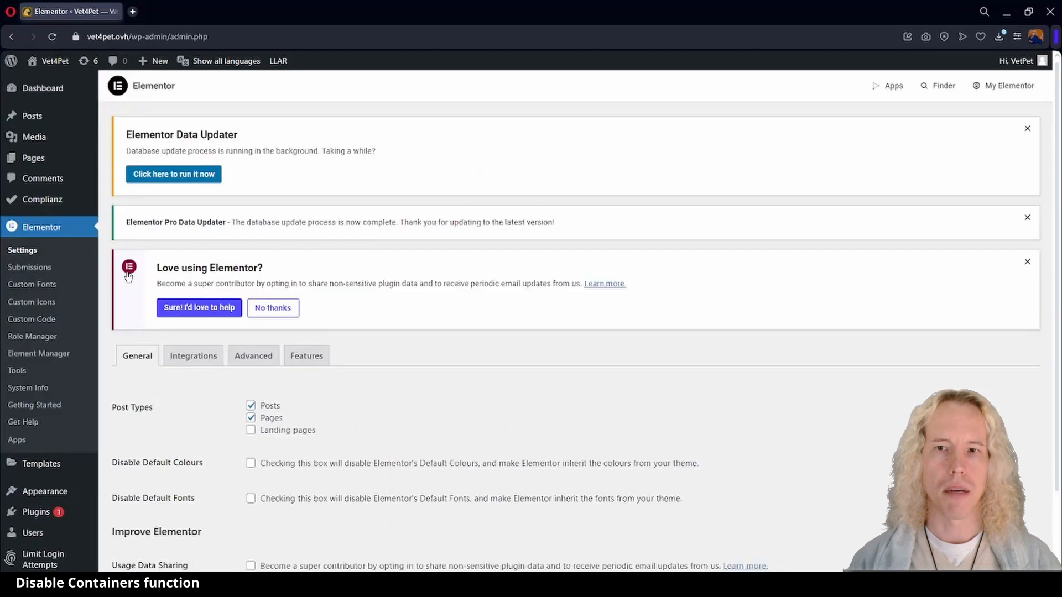
pyautogui.click(308, 361)
pyautogui.scroll(-3, 307, 367)
pyautogui.scroll(-4, 307, 367)
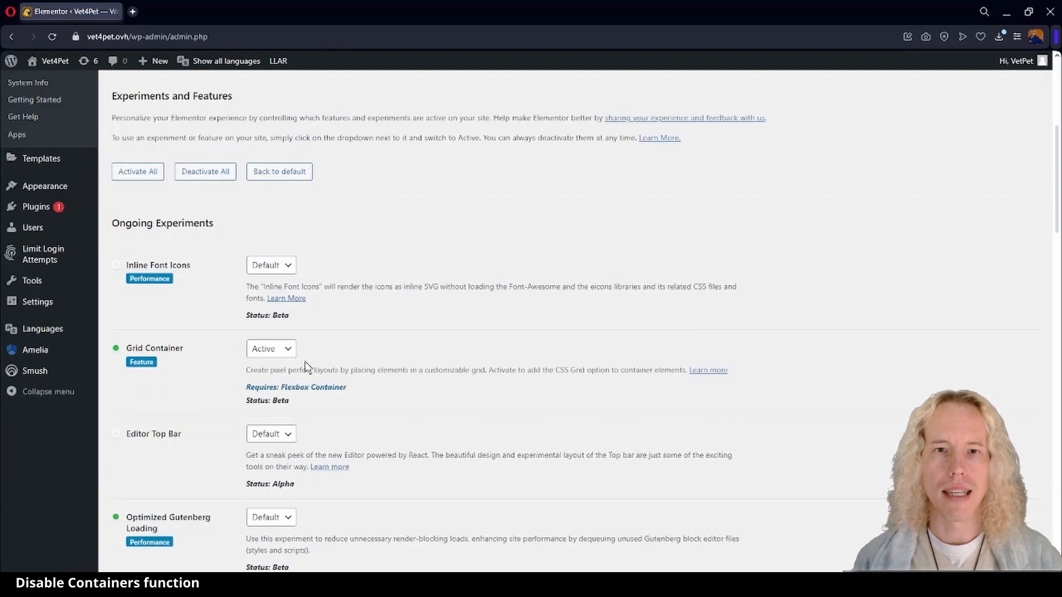
pyautogui.click(283, 247)
pyautogui.click(269, 280)
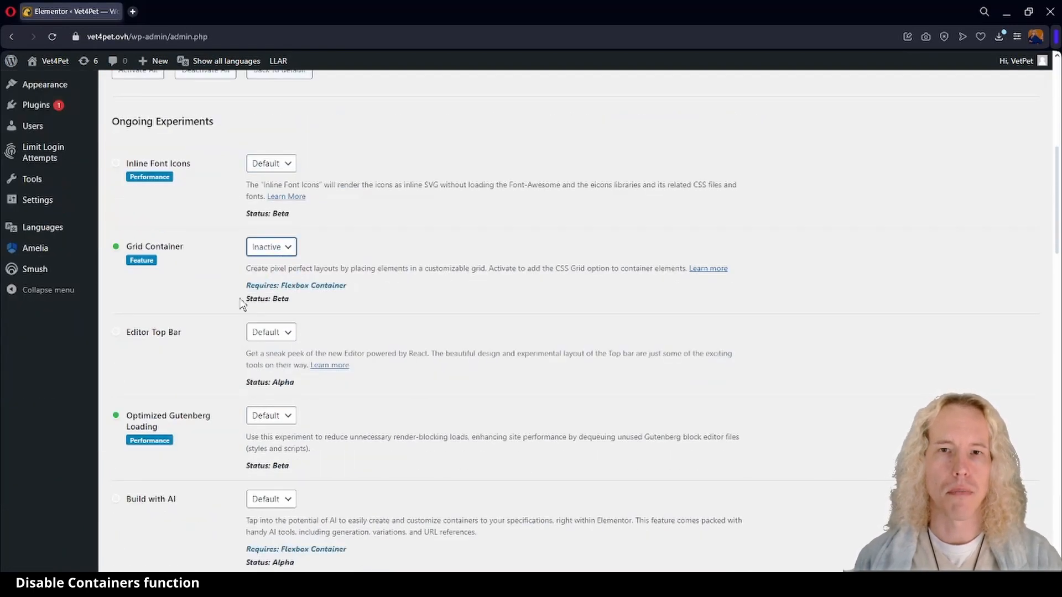
# Set Flexbox Container to Inactive, confirm Deactivate, and save the changes.
pyautogui.scroll(-15, 242, 305)
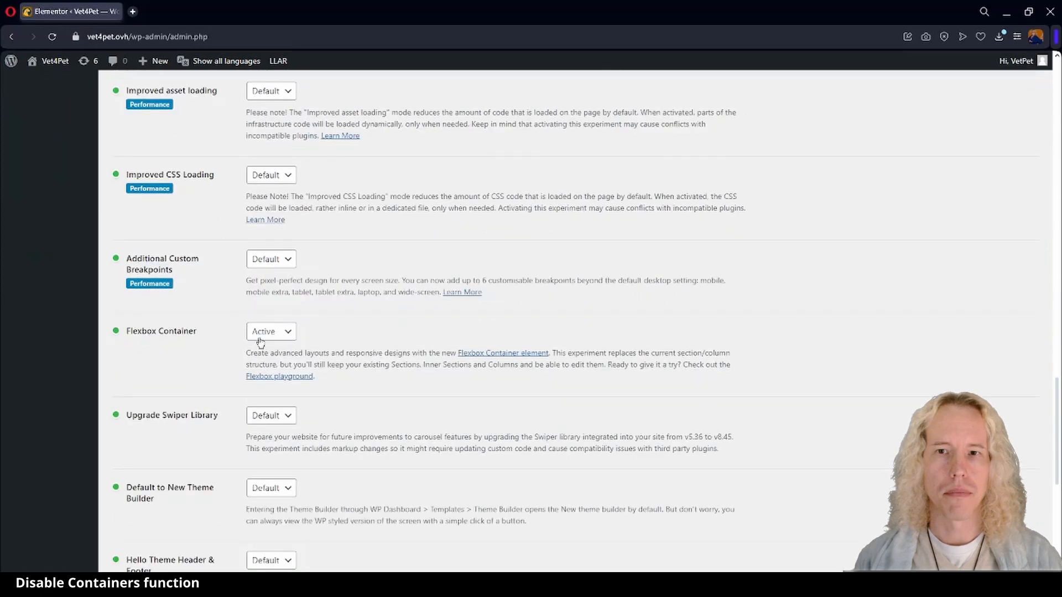
pyautogui.click(261, 332)
pyautogui.click(269, 365)
pyautogui.click(621, 353)
pyautogui.scroll(-3, 108, 390)
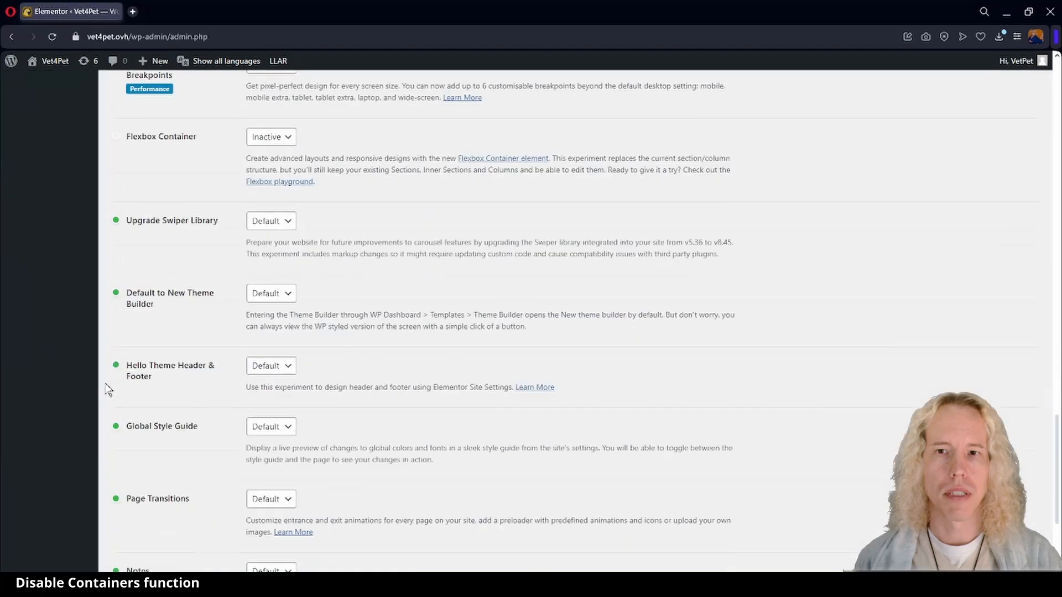
pyautogui.scroll(-5, 107, 390)
pyautogui.click(139, 534)
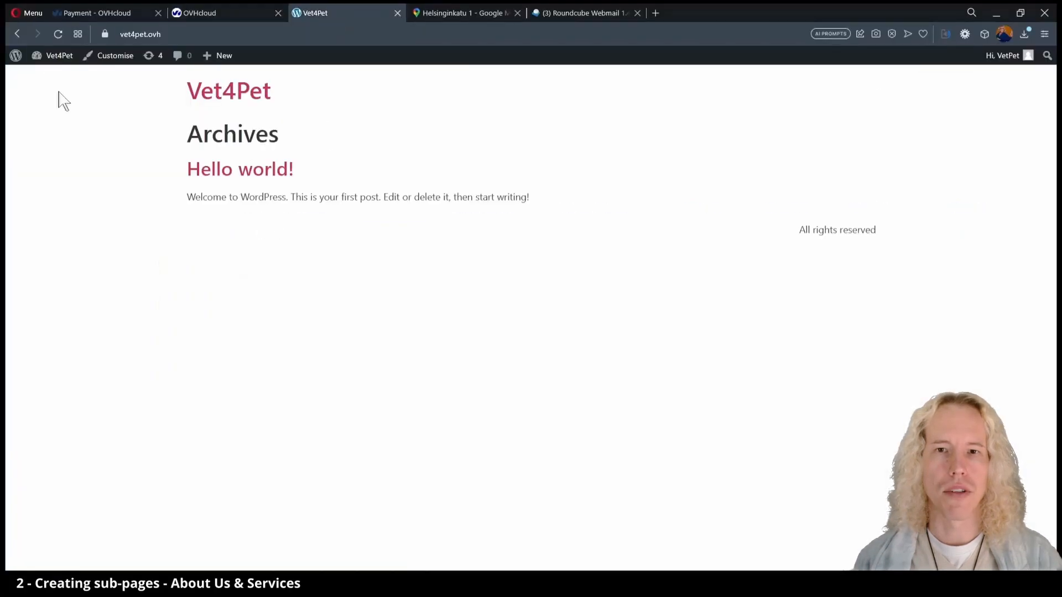
# Set the Reading settings homepage to a static page, then view the Pages list.
pyautogui.moveTo(53, 78)
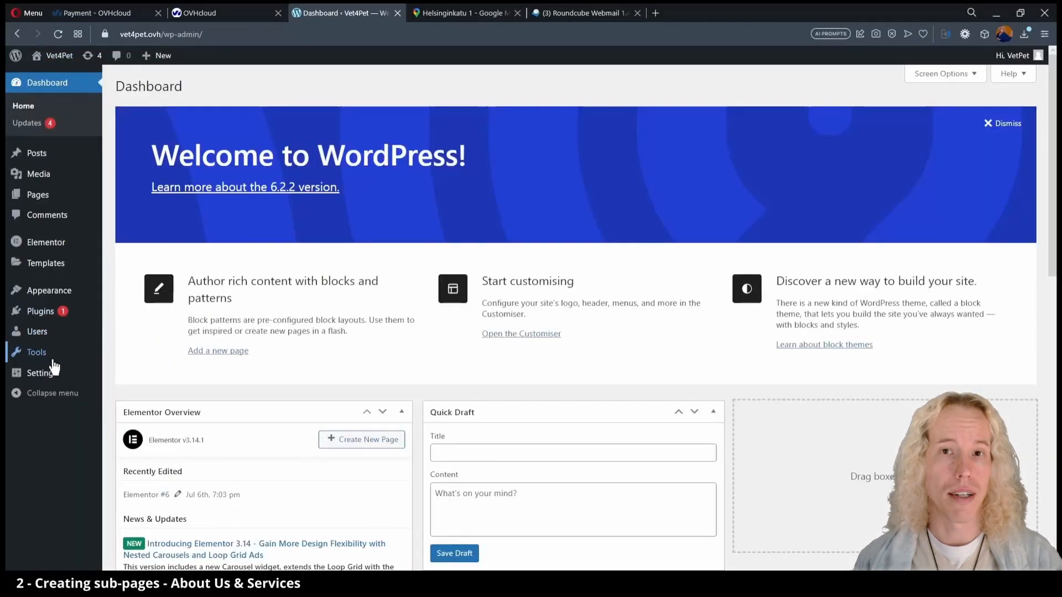
pyautogui.moveTo(42, 376)
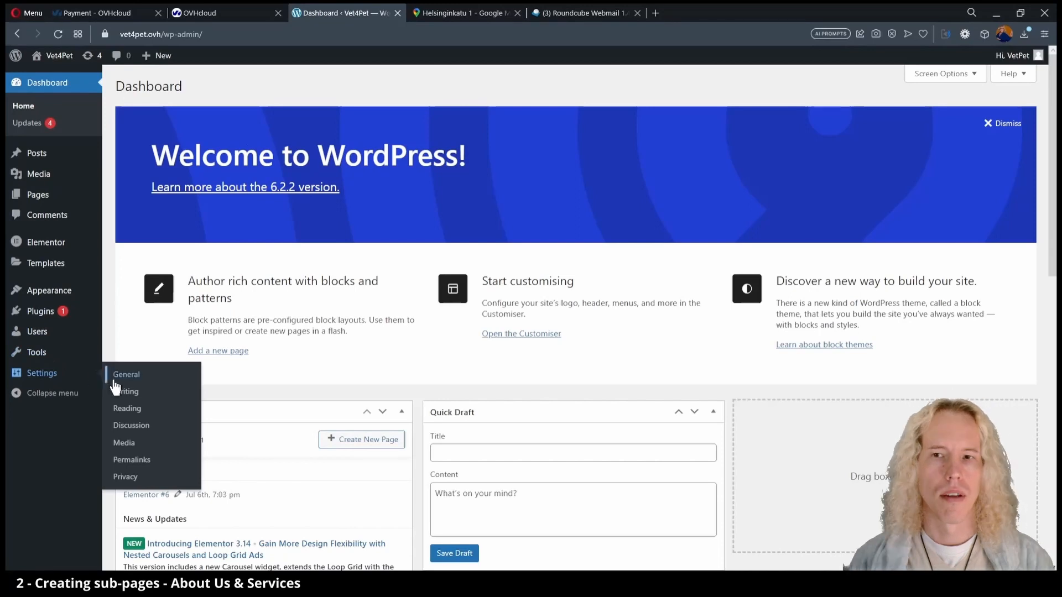
pyautogui.click(128, 408)
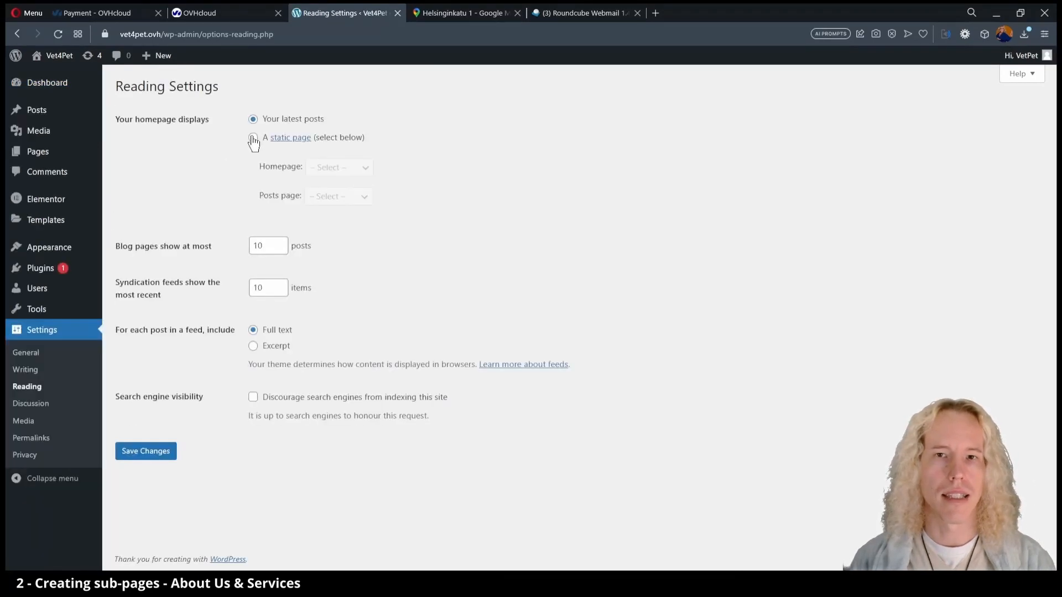
pyautogui.click(253, 139)
pyautogui.click(362, 175)
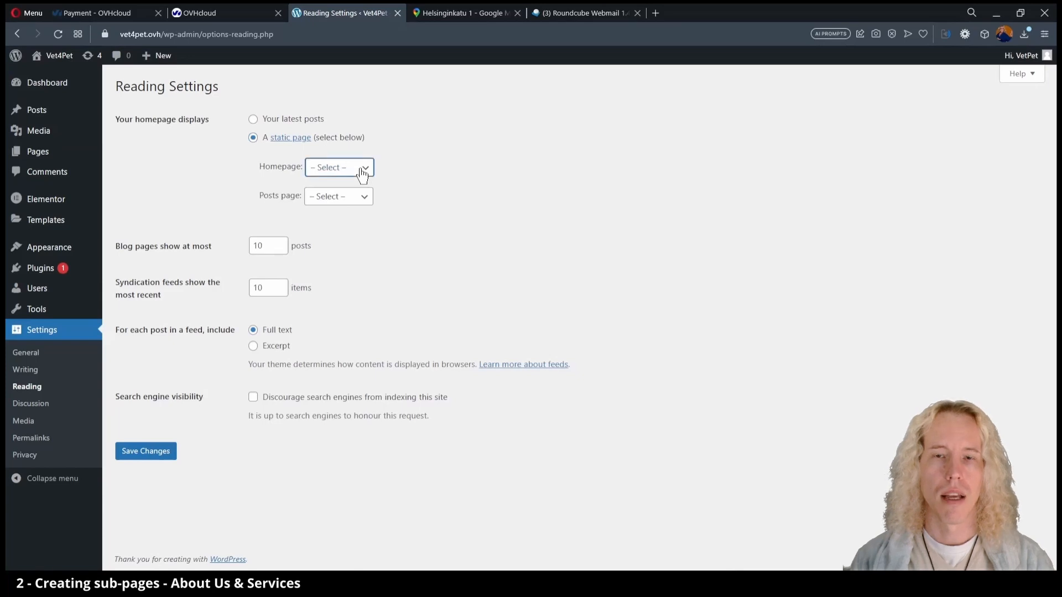
pyautogui.click(49, 161)
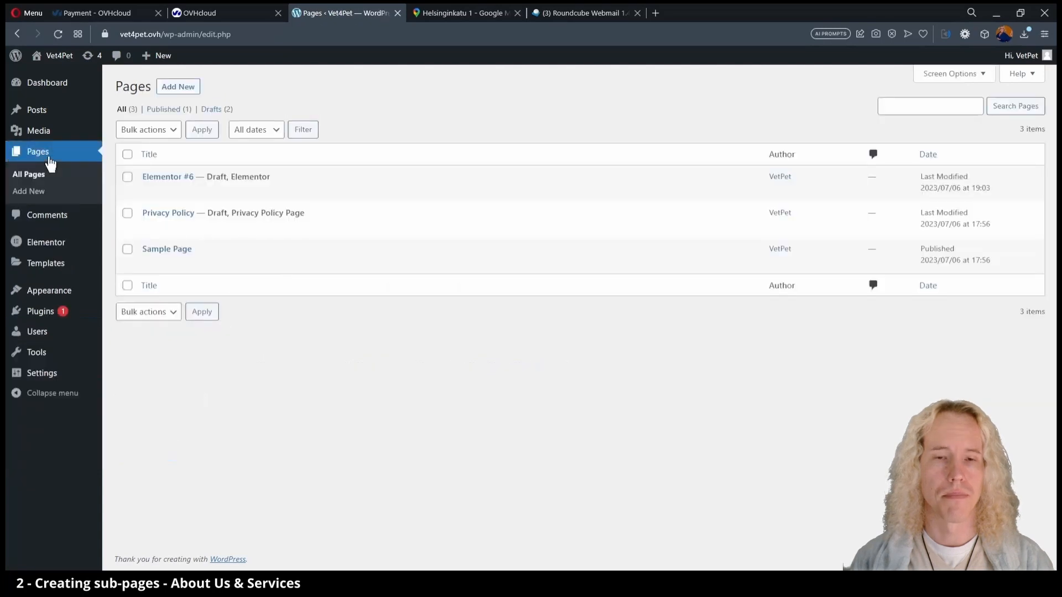
# Create an 'About Us' page, publish it from Elementor, and exit to the dashboard.
pyautogui.click(177, 88)
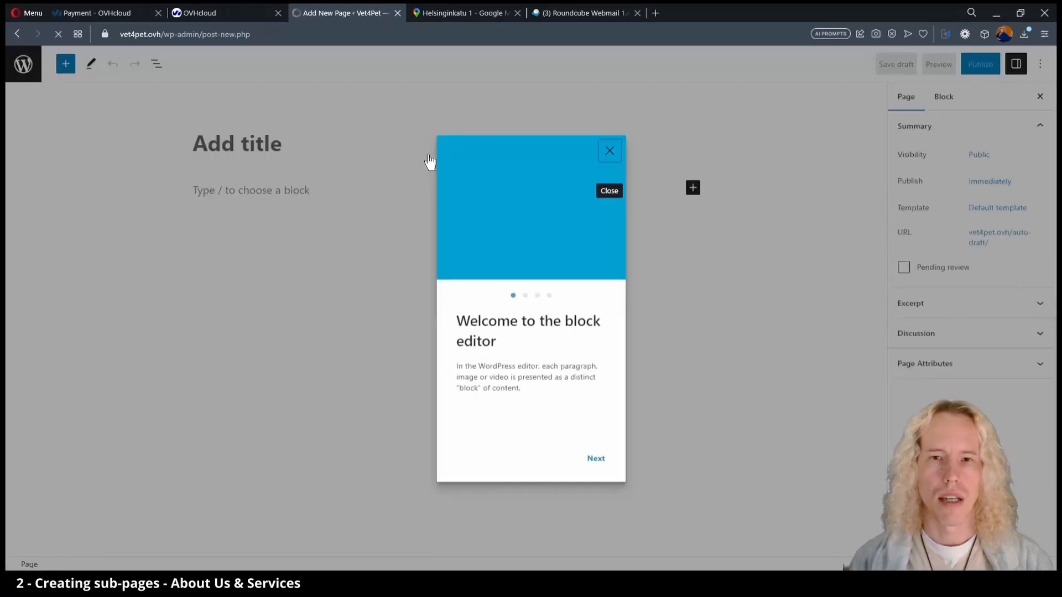
pyautogui.click(596, 460)
pyautogui.click(596, 459)
pyautogui.click(596, 460)
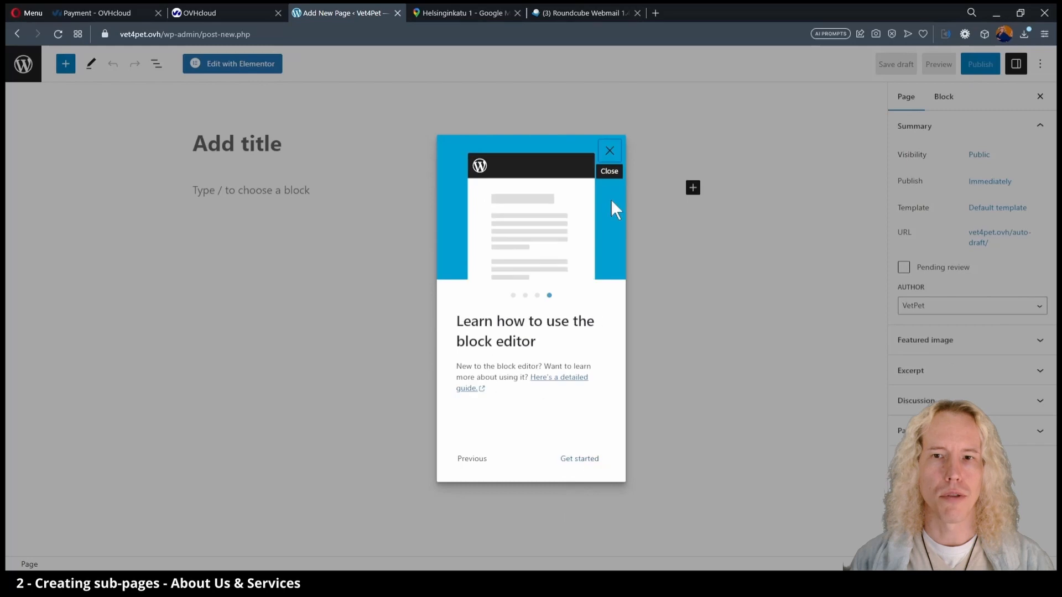
pyautogui.click(581, 458)
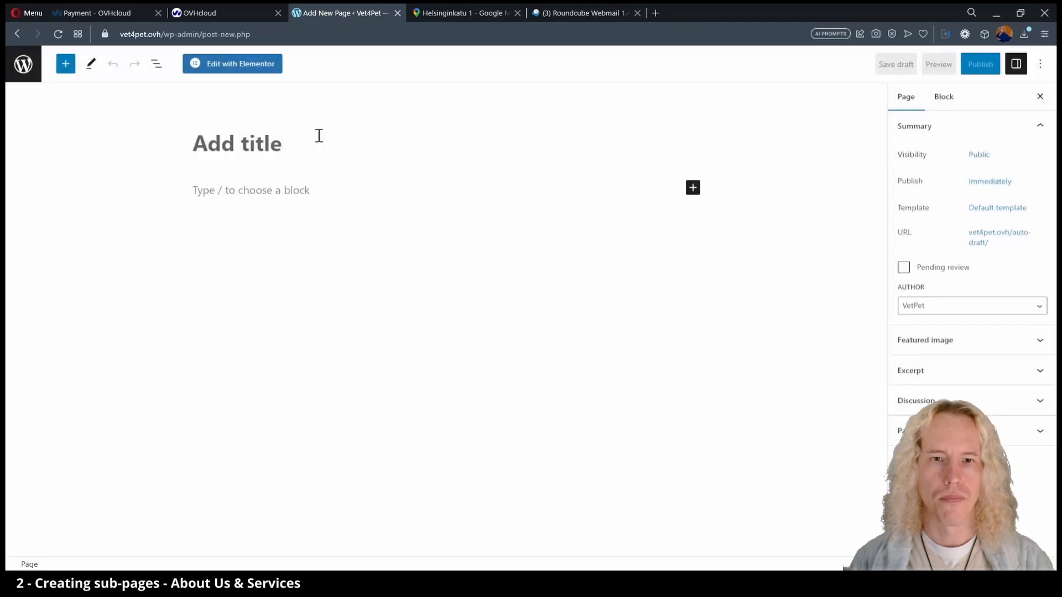
pyautogui.write('About Us')
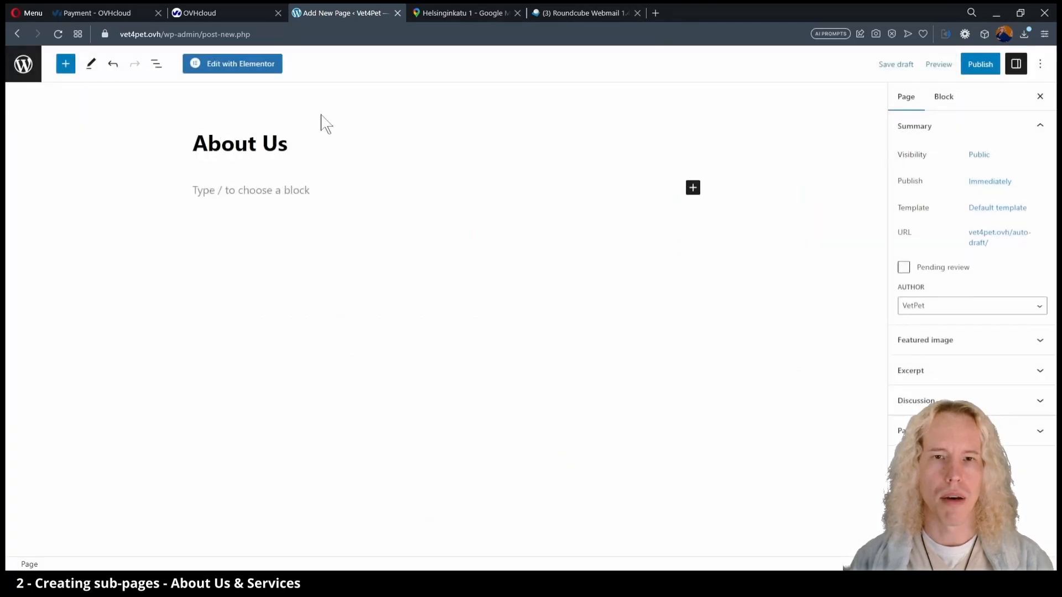
pyautogui.click(258, 68)
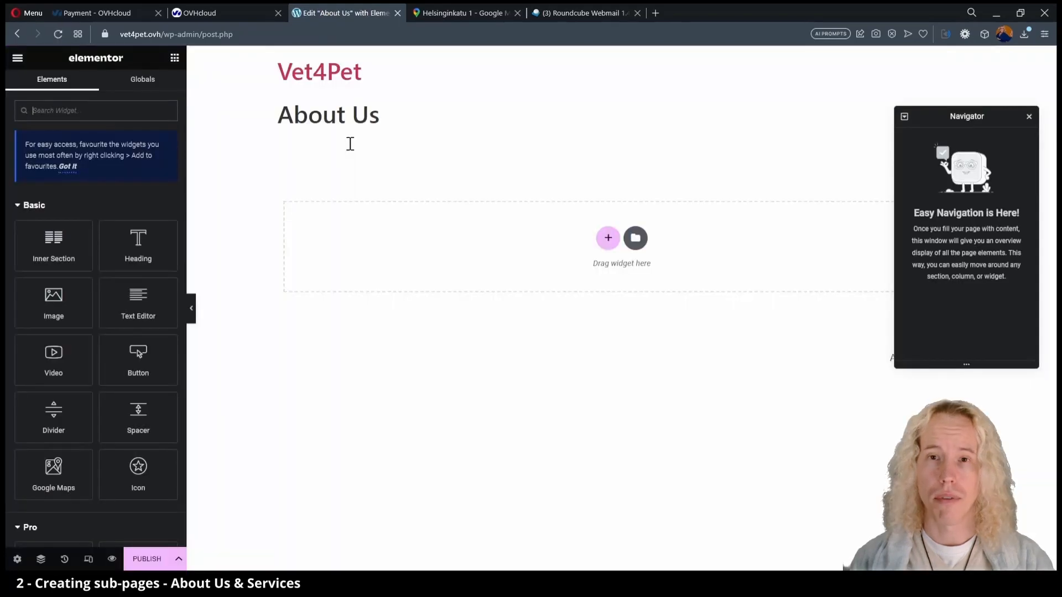
pyautogui.click(144, 559)
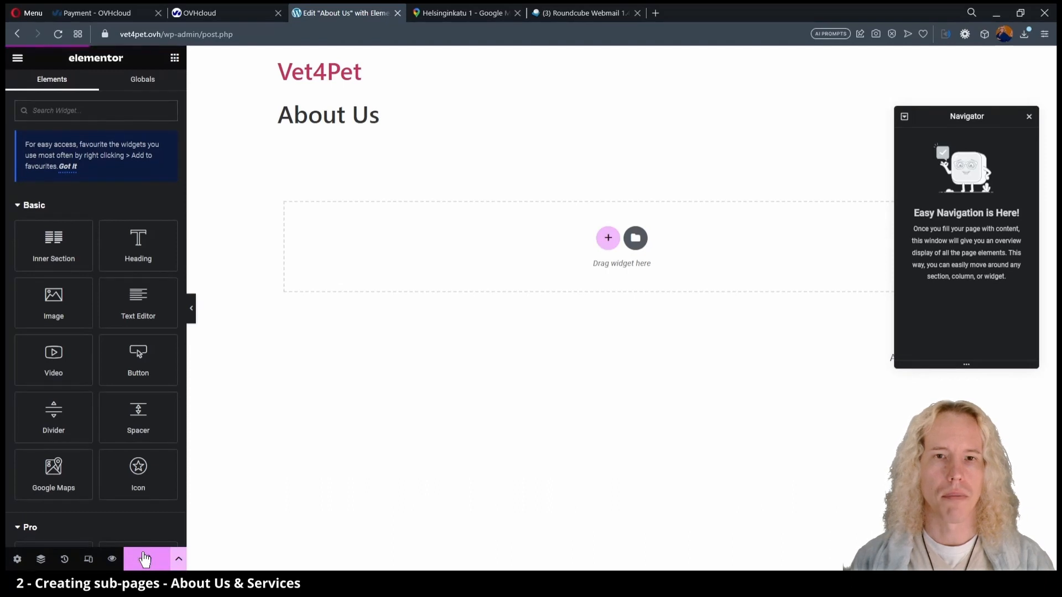
pyautogui.click(17, 58)
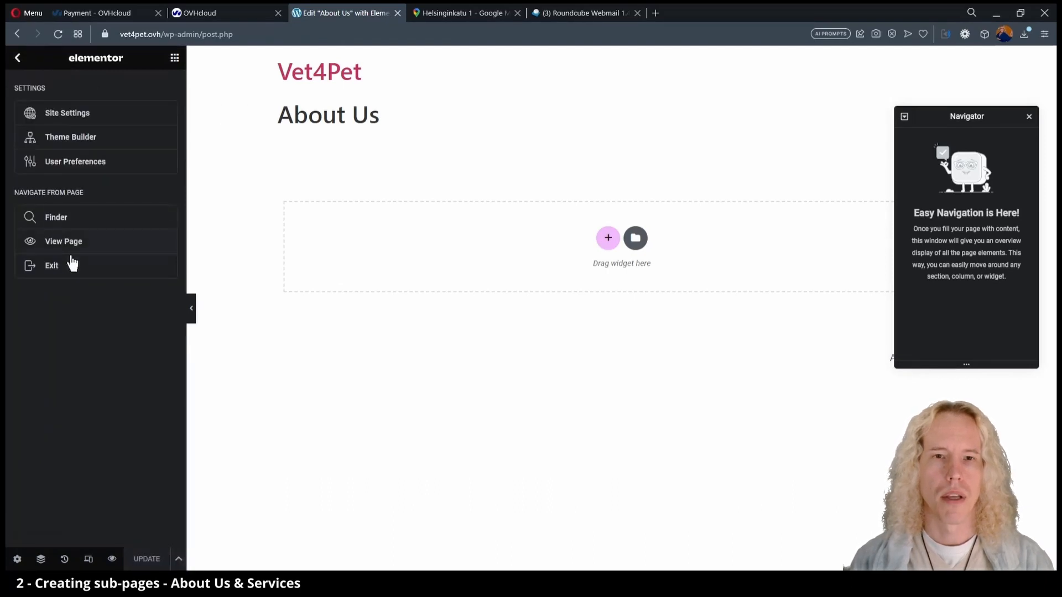
pyautogui.click(72, 264)
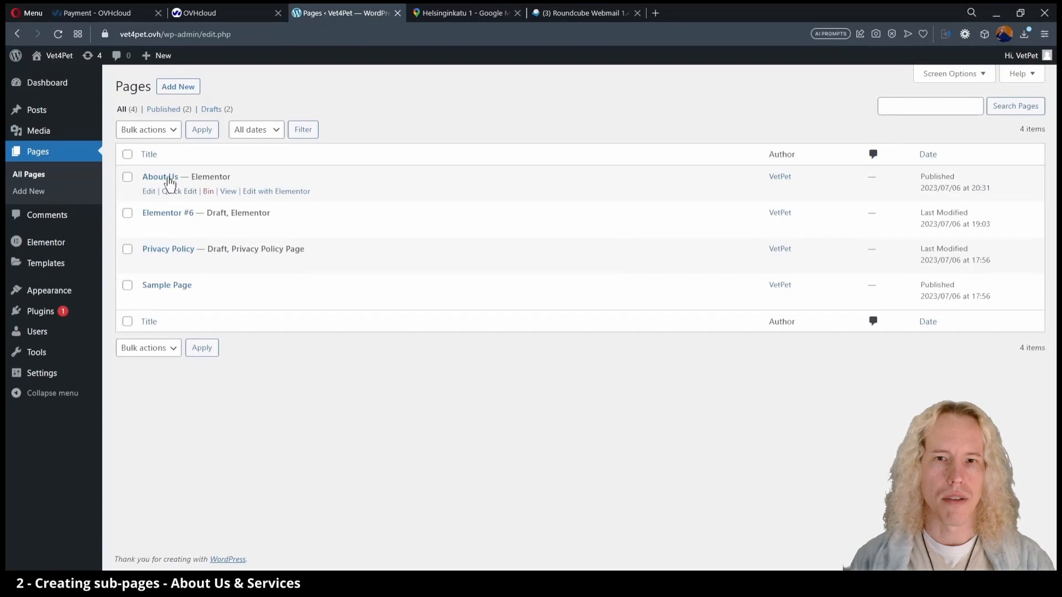
# Create and publish a 'Services' page, then return to the pages list.
pyautogui.click(171, 86)
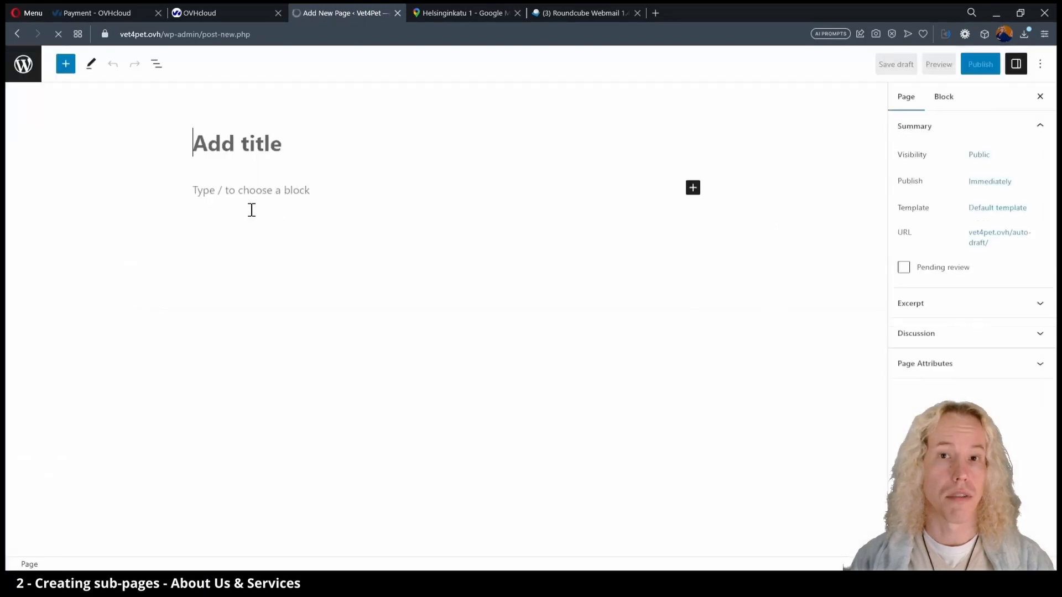
pyautogui.write('Services')
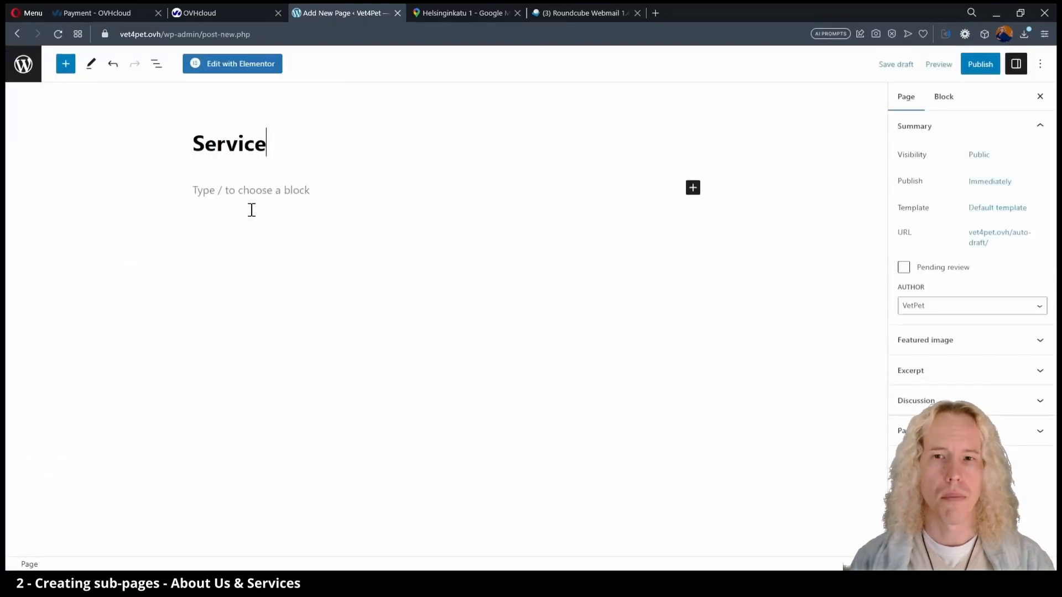
pyautogui.click(994, 65)
pyautogui.click(955, 66)
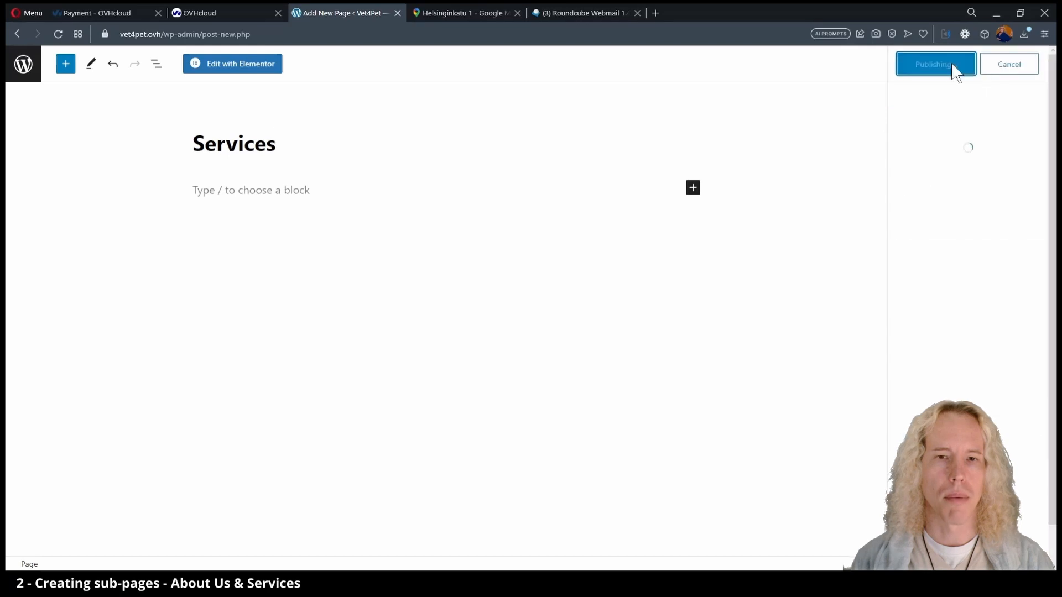
pyautogui.click(25, 68)
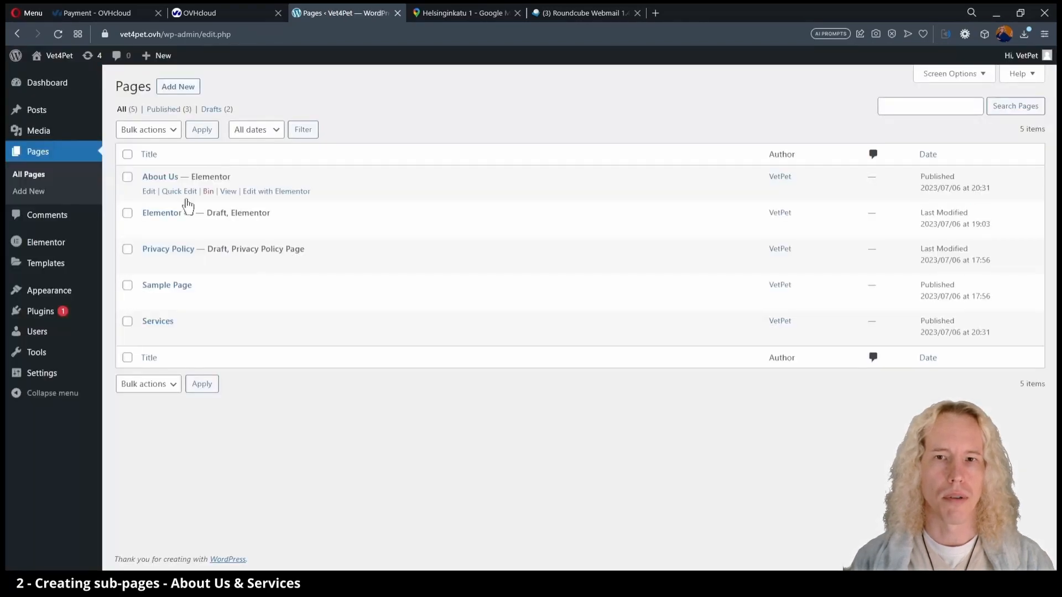
# Create a menu named 'Top menu' assigned to the Header location.
pyautogui.moveTo(72, 295)
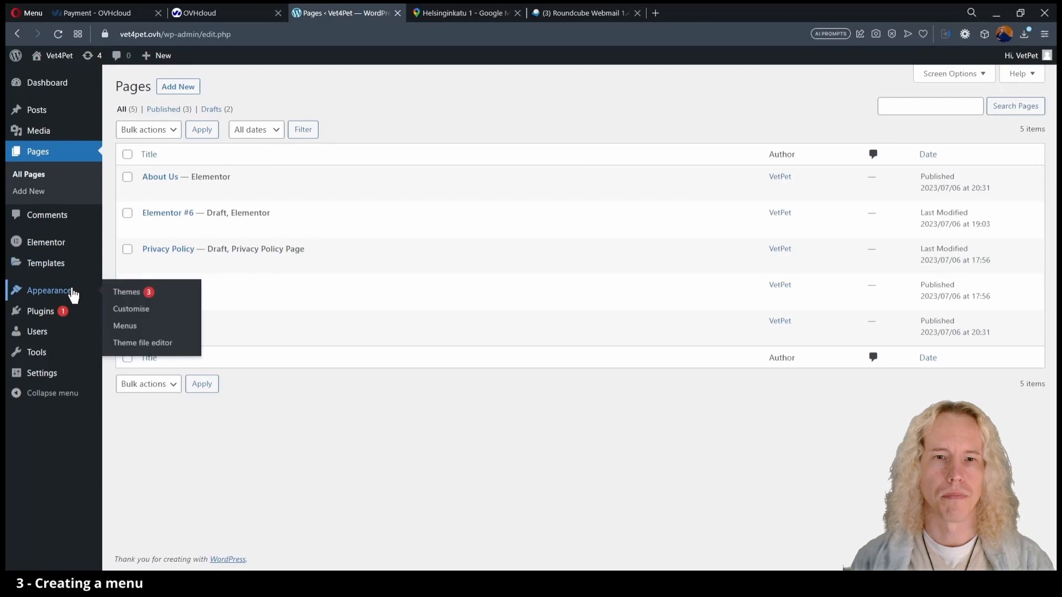
pyautogui.click(138, 332)
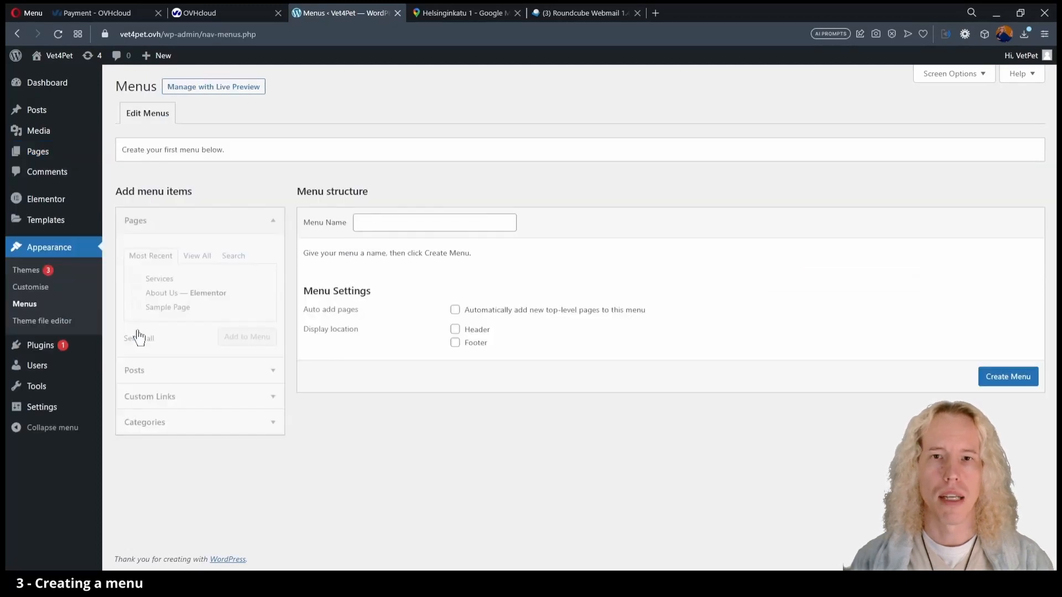
pyautogui.click(402, 223)
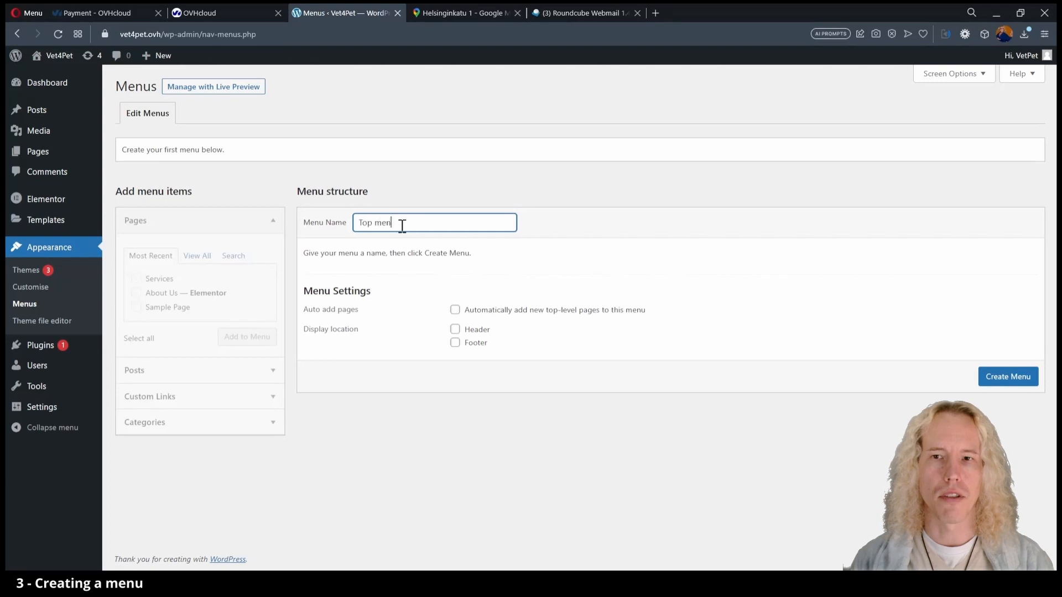
pyautogui.click(455, 329)
pyautogui.click(1005, 381)
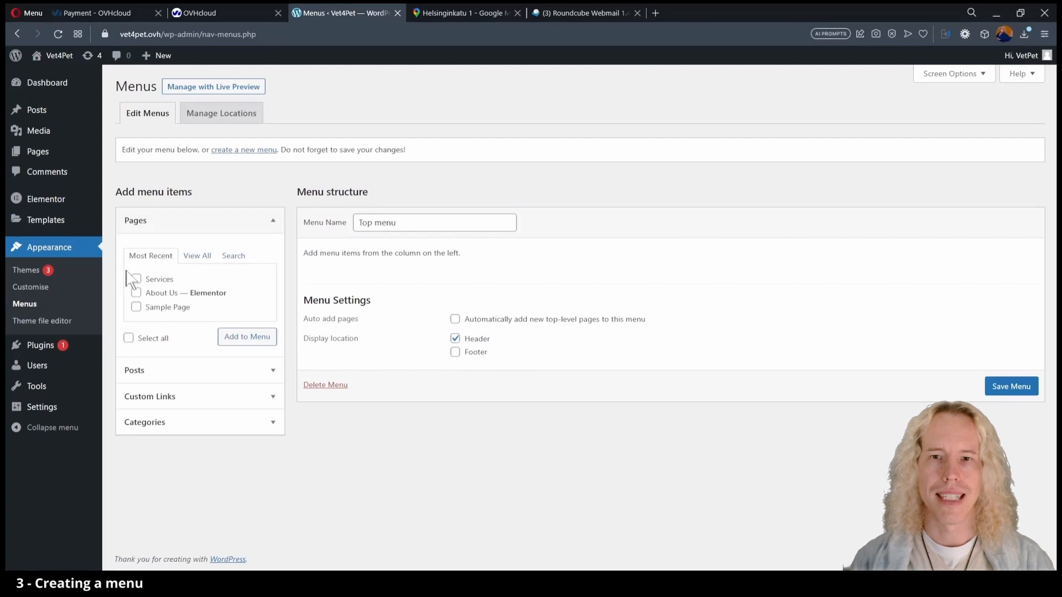
# Add Services, About Us and a '#' custom link 'Book an Appointment' to the menu and save.
pyautogui.click(136, 292)
pyautogui.click(258, 340)
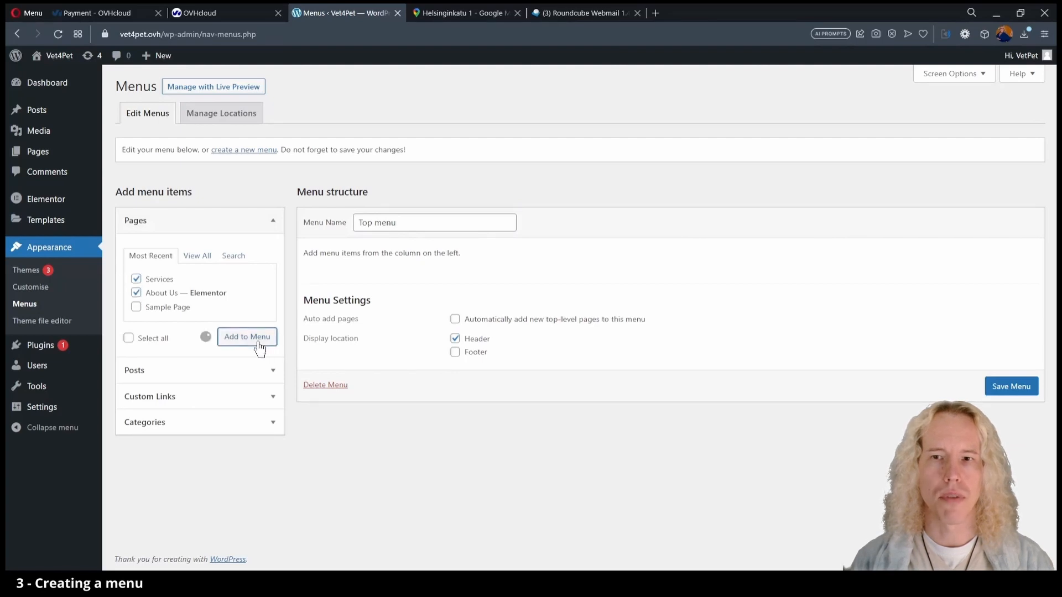
pyautogui.click(190, 397)
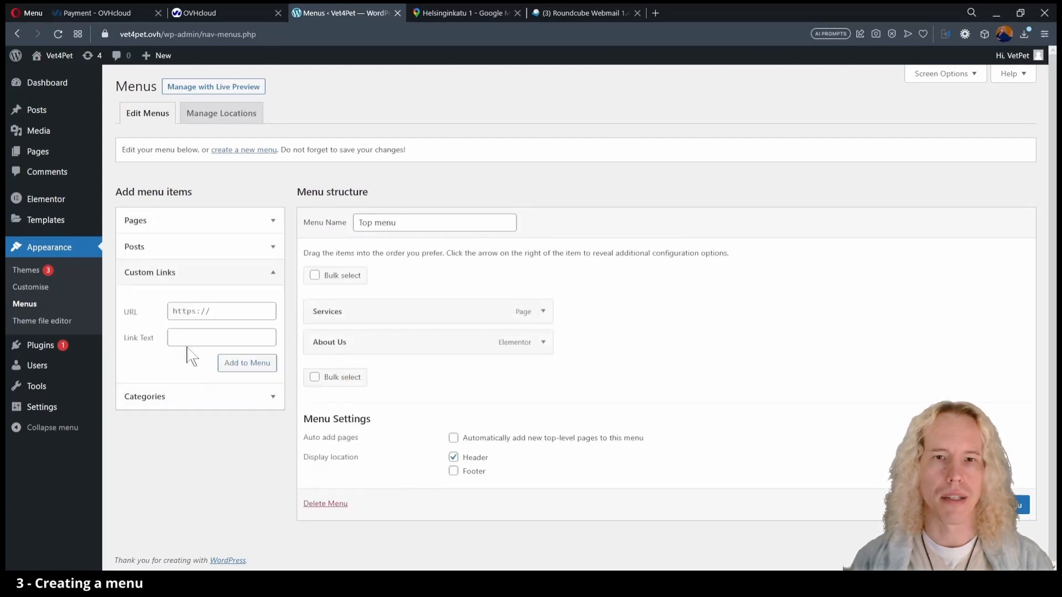
pyautogui.click(203, 337)
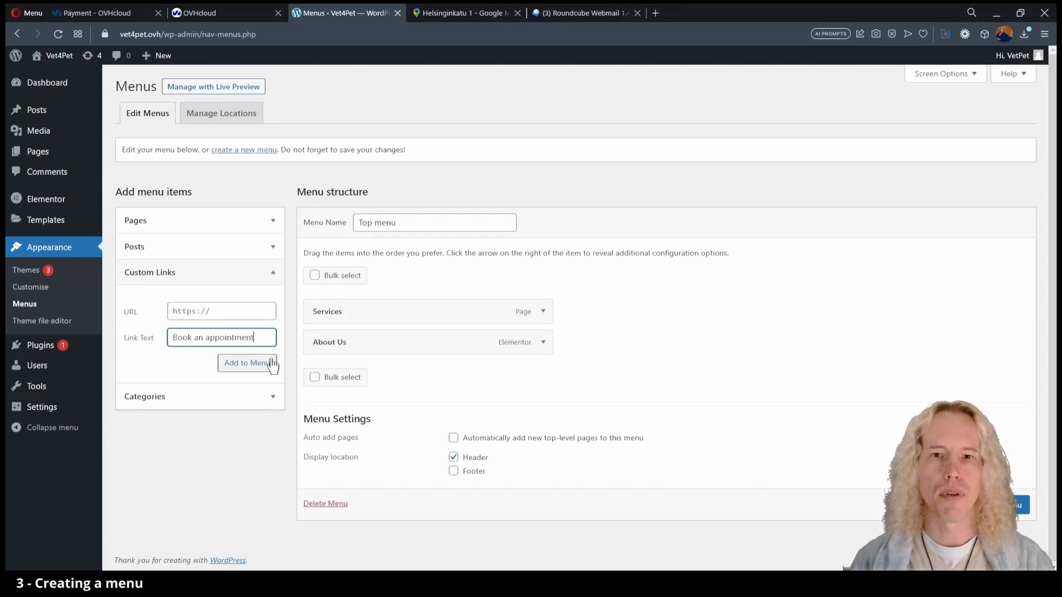
pyautogui.write('A')
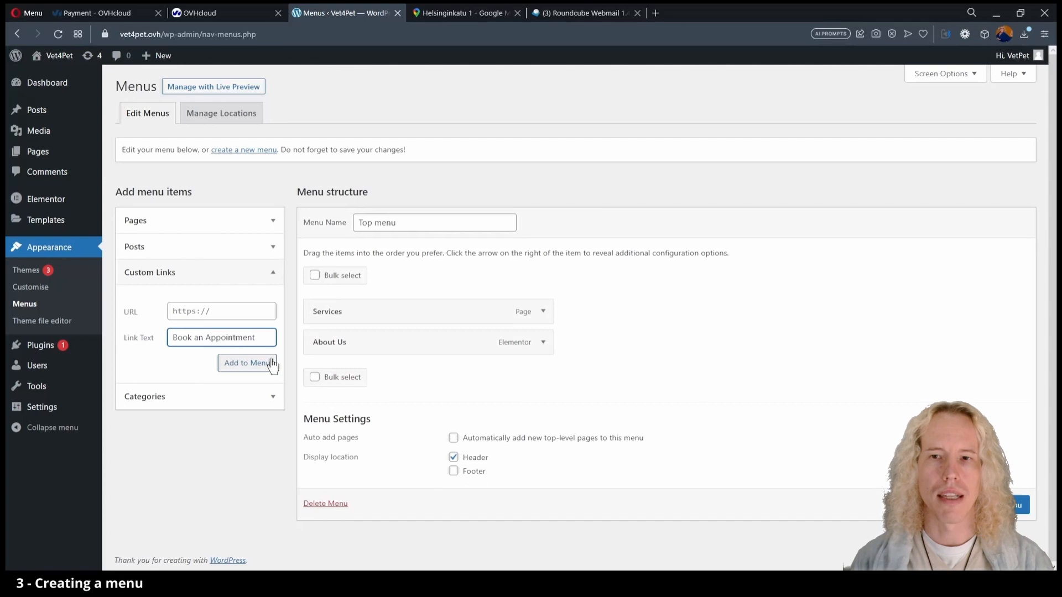
pyautogui.click(215, 310)
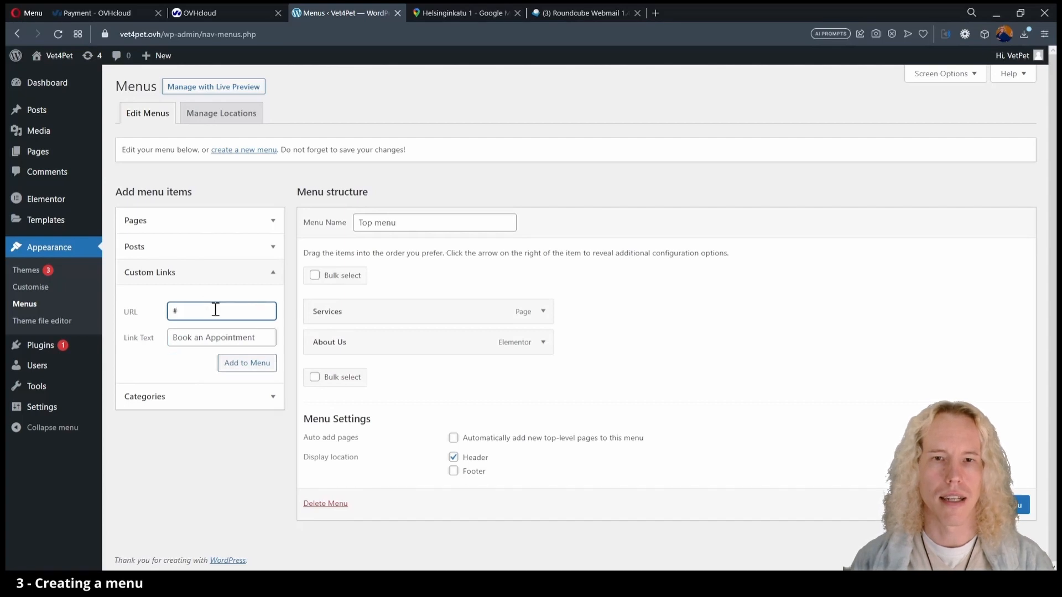
pyautogui.write('#')
pyautogui.click(231, 364)
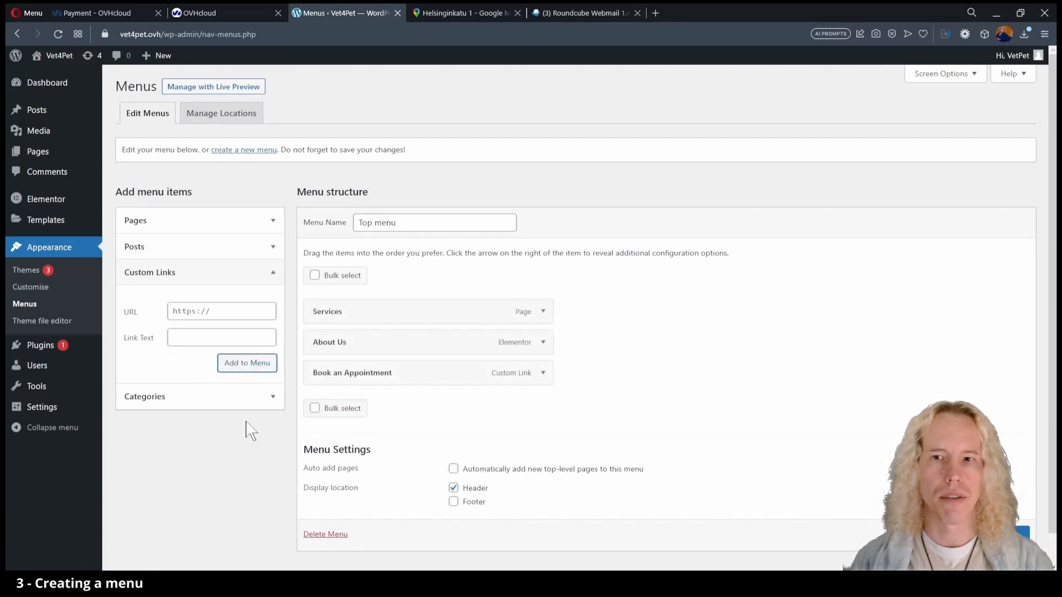
pyautogui.scroll(-1, 575, 310)
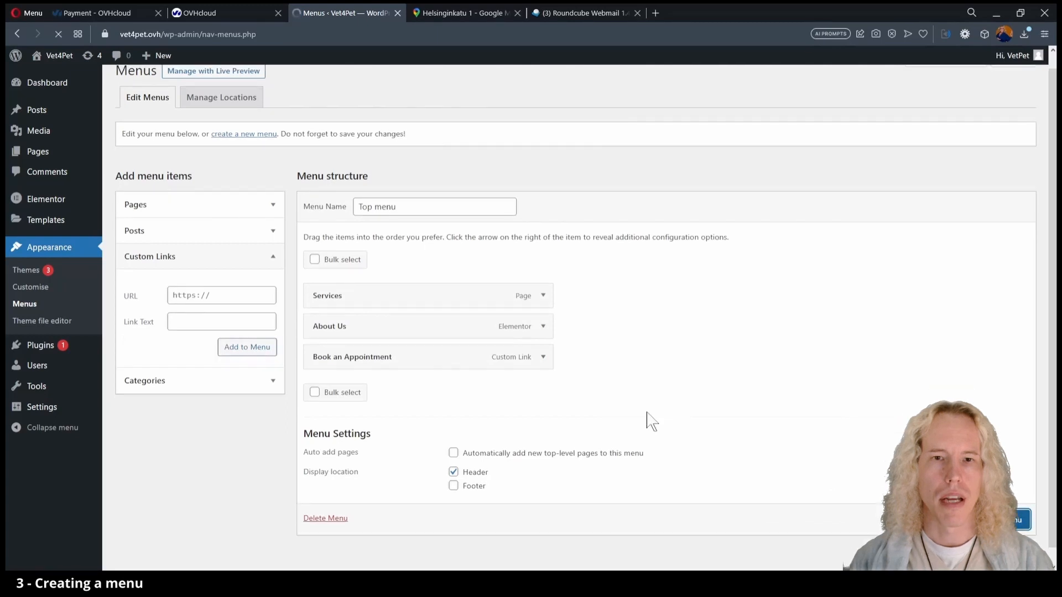
pyautogui.moveTo(46, 224)
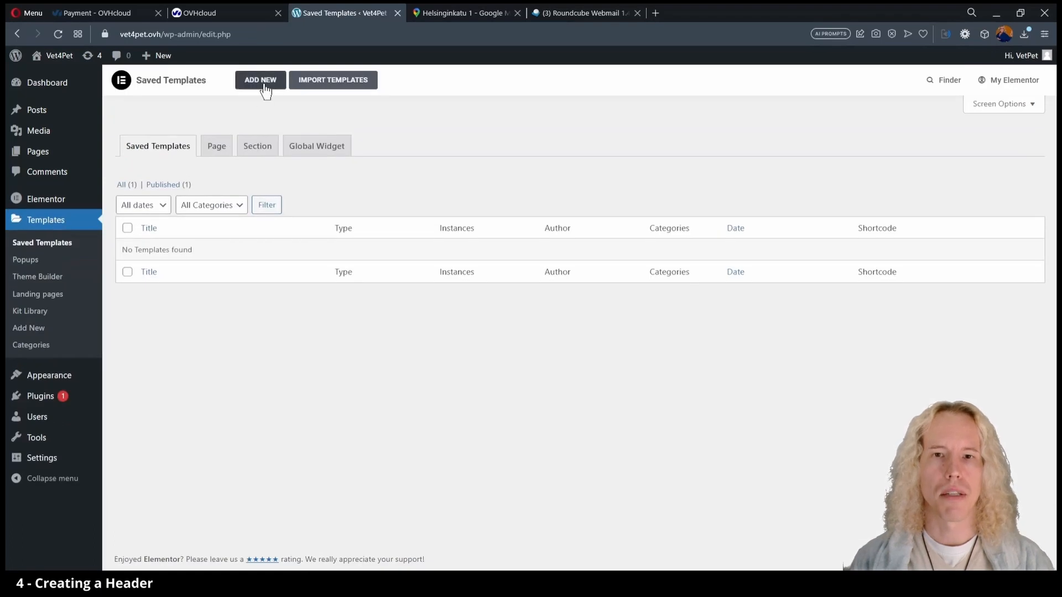
# Create a new Elementor template of type Header named 'Vet Header'.
pyautogui.click(264, 83)
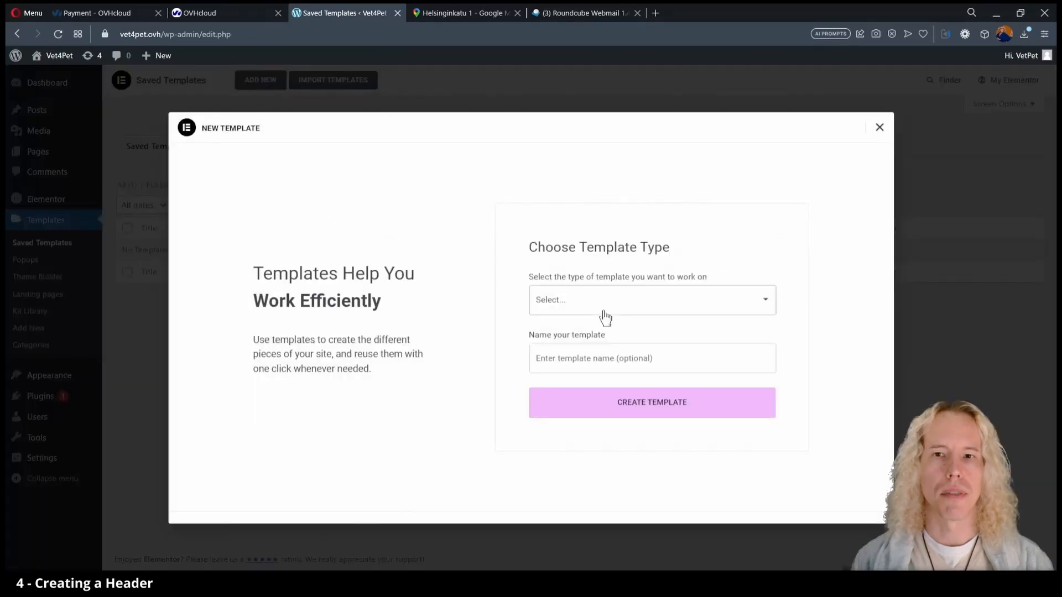
pyautogui.click(600, 353)
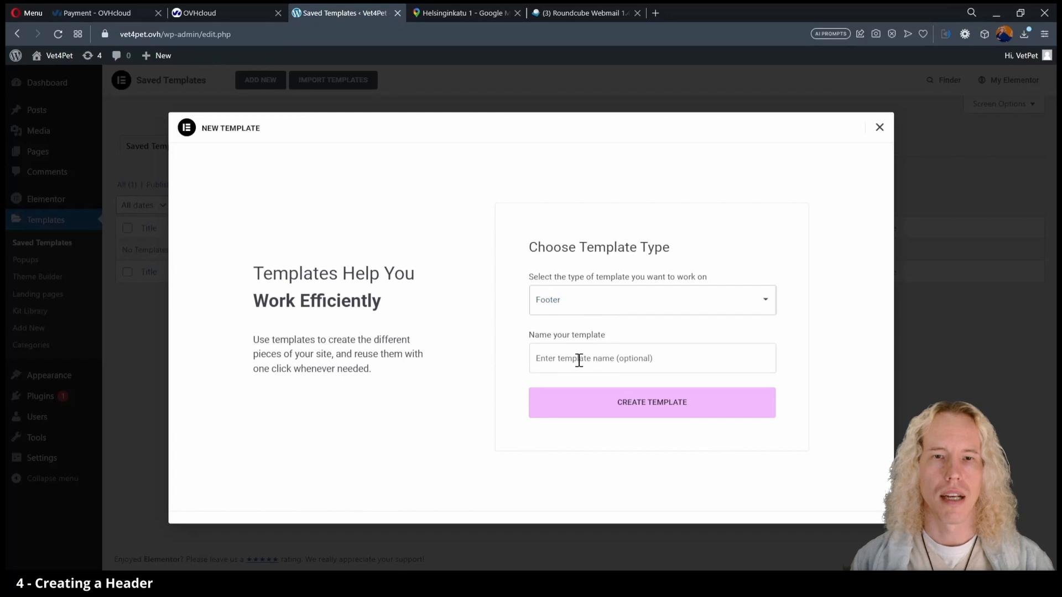
pyautogui.click(579, 360)
pyautogui.write('Vet')
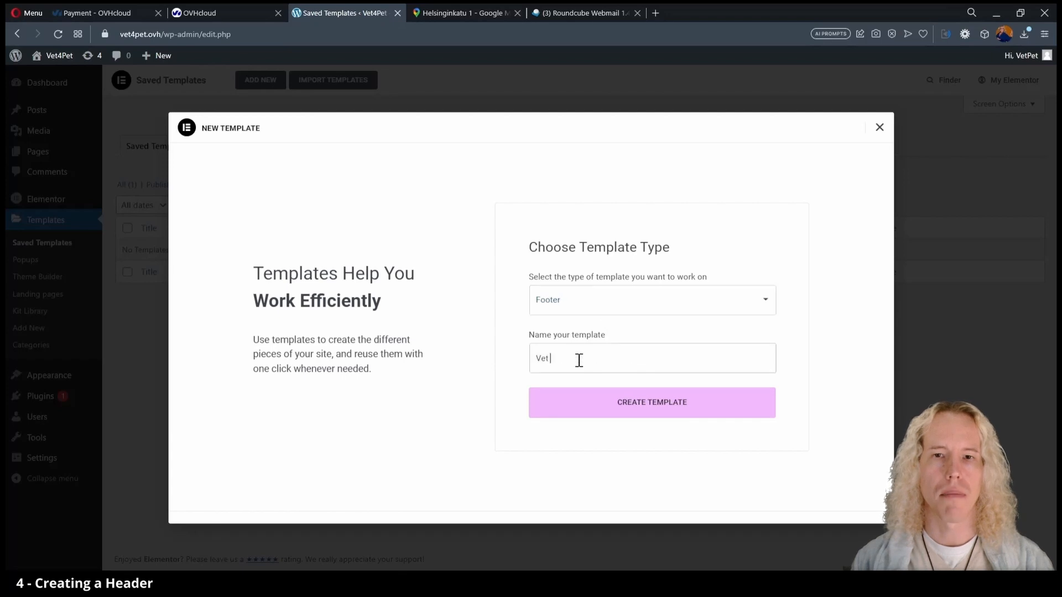
pyautogui.click(565, 313)
pyautogui.click(576, 363)
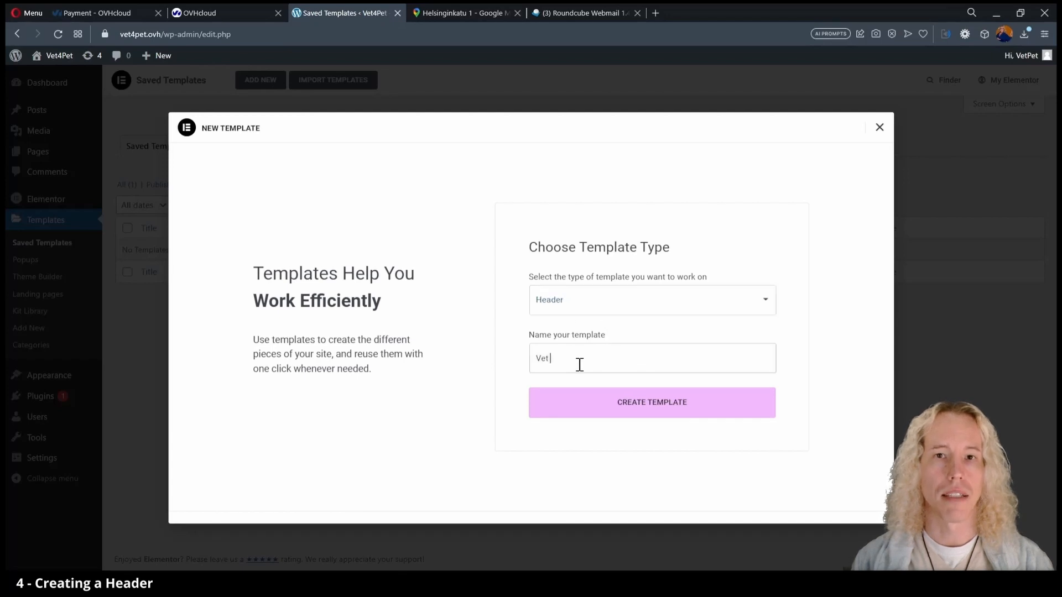
pyautogui.click(578, 416)
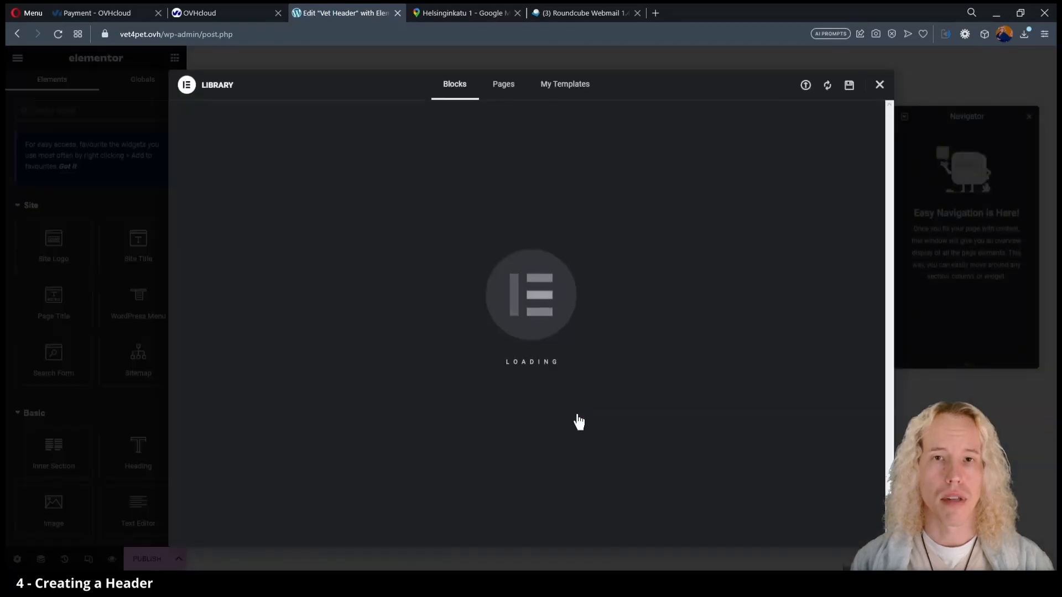
# Close the library and navigator, then insert a two-column section in the header.
pyautogui.click(880, 84)
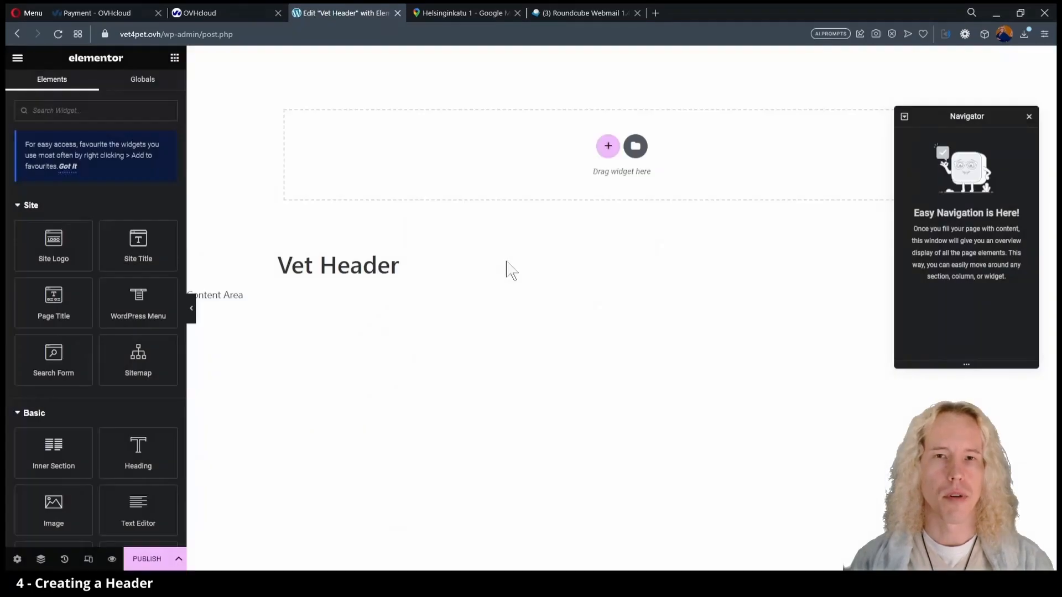
pyautogui.click(1029, 116)
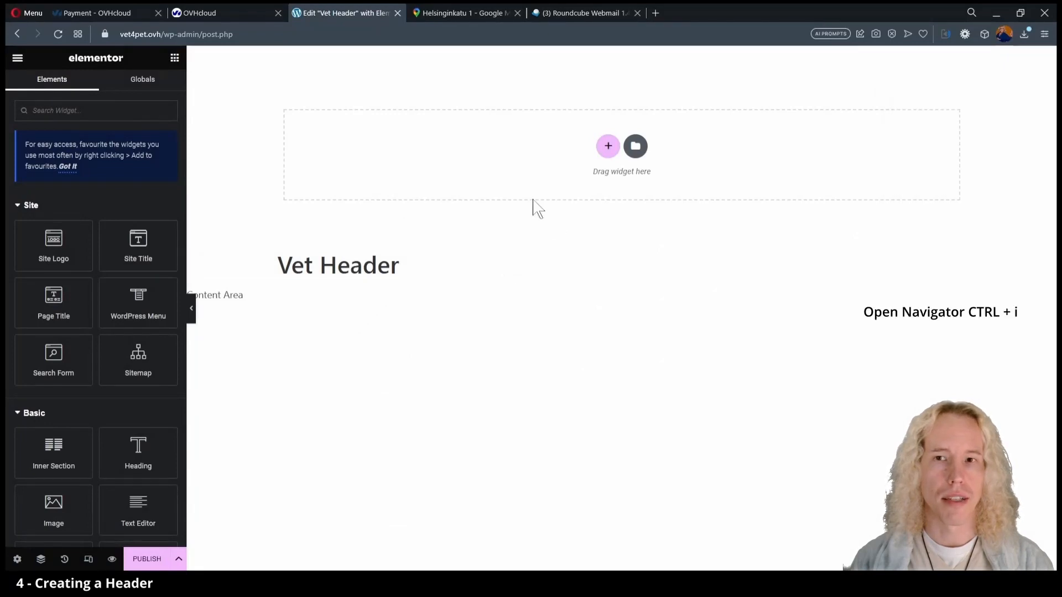
pyautogui.click(609, 154)
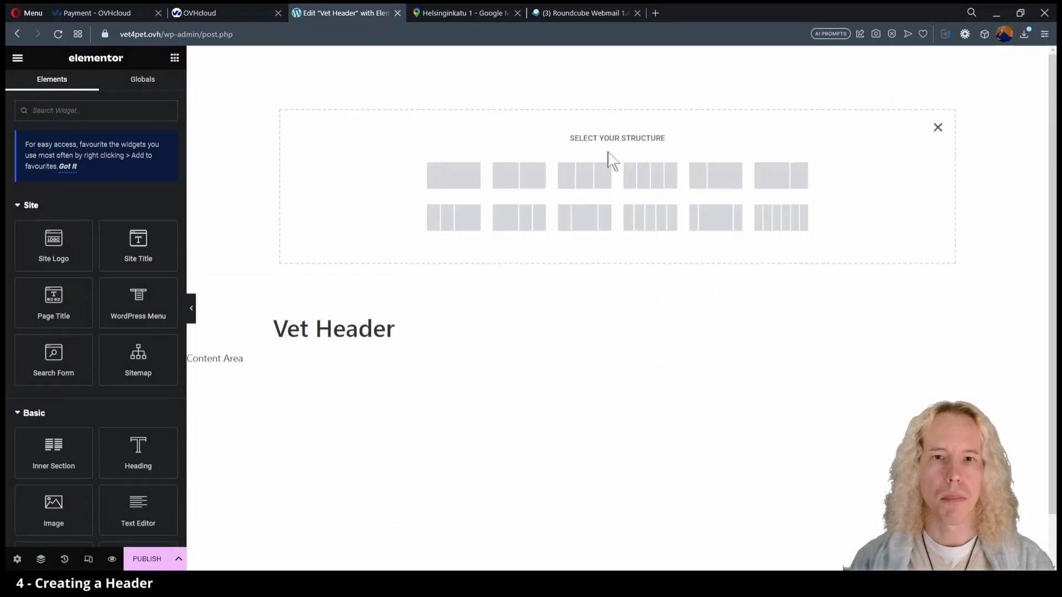
pyautogui.click(526, 183)
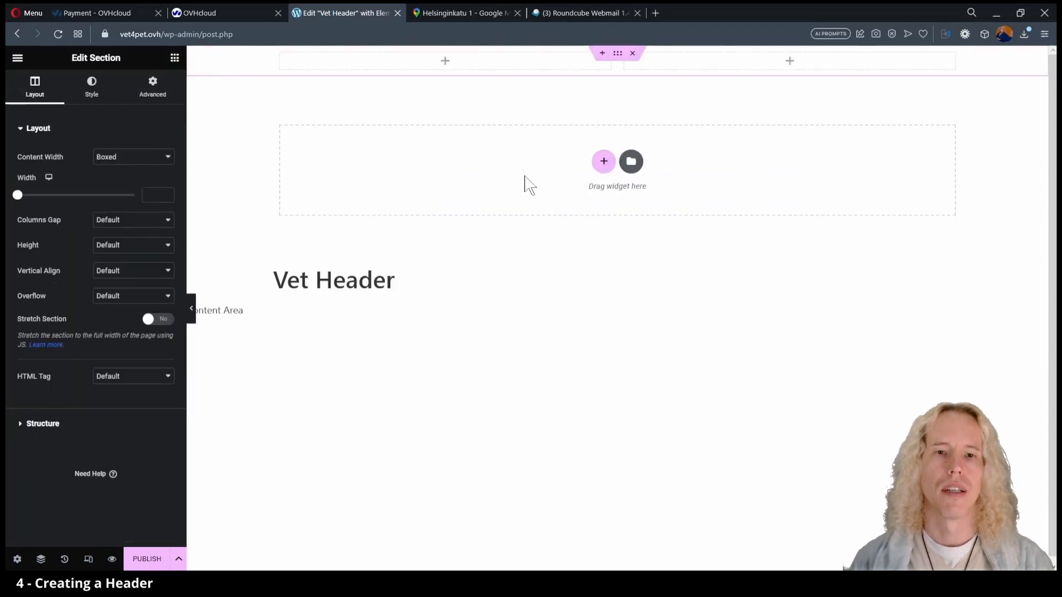
# Place the Site Title widget in the header's left column.
pyautogui.click(175, 60)
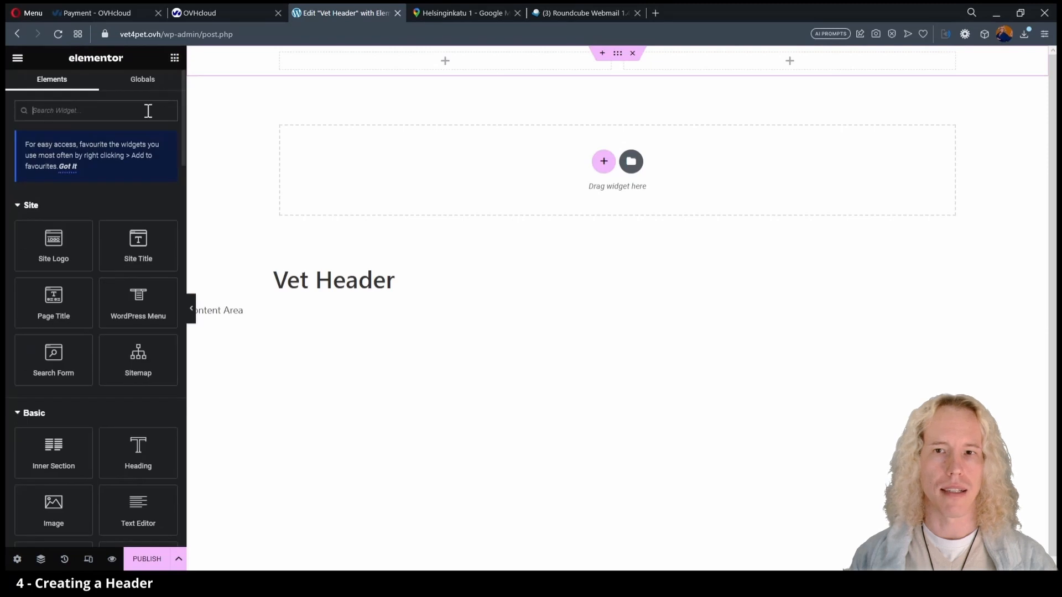
pyautogui.scroll(-4, 98, 443)
pyautogui.scroll(-10, 98, 443)
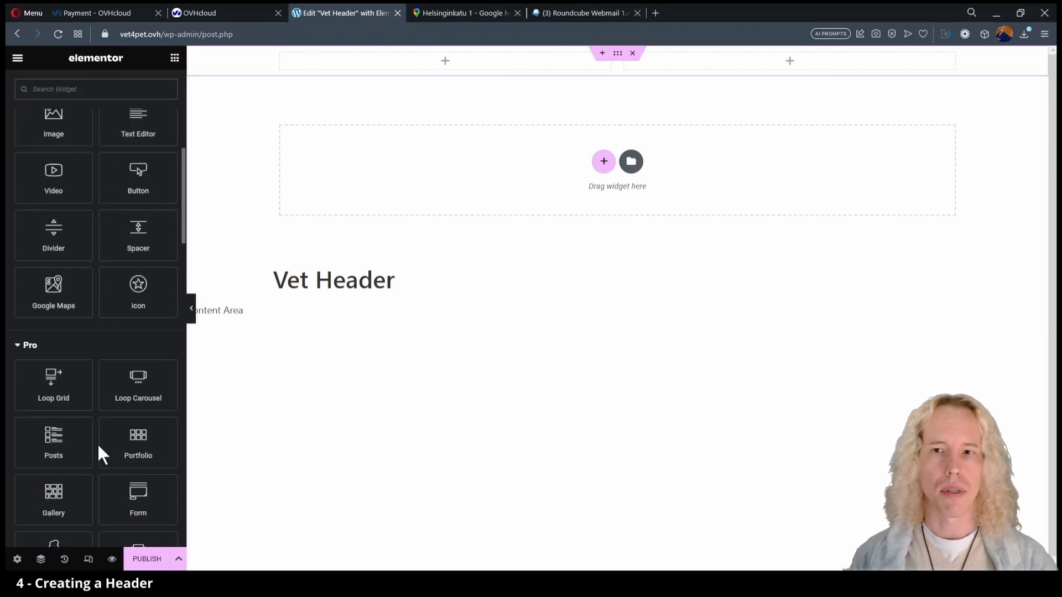
pyautogui.scroll(-1, 98, 441)
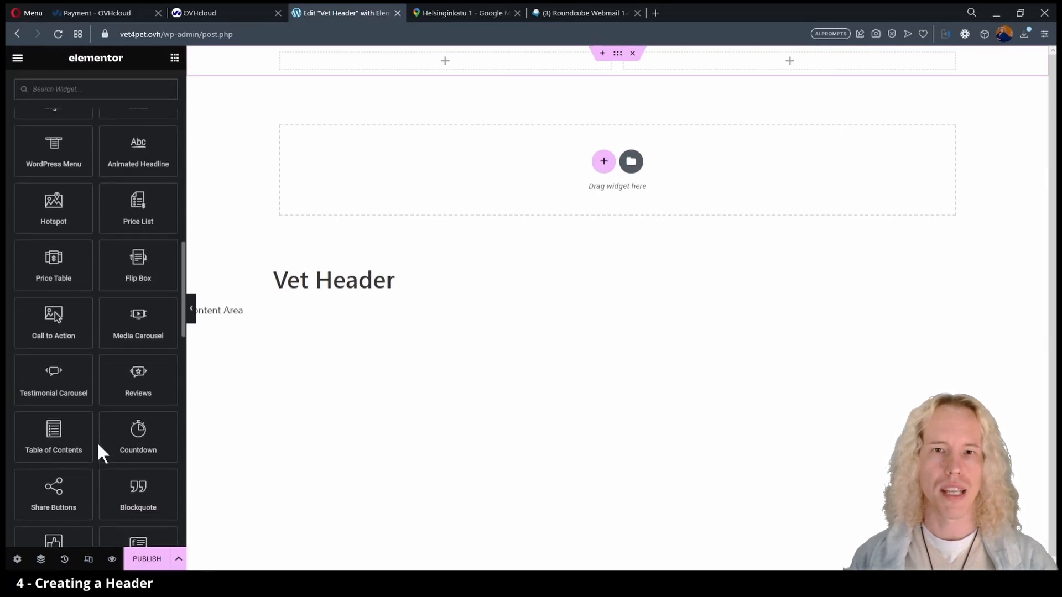
pyautogui.scroll(15, 97, 441)
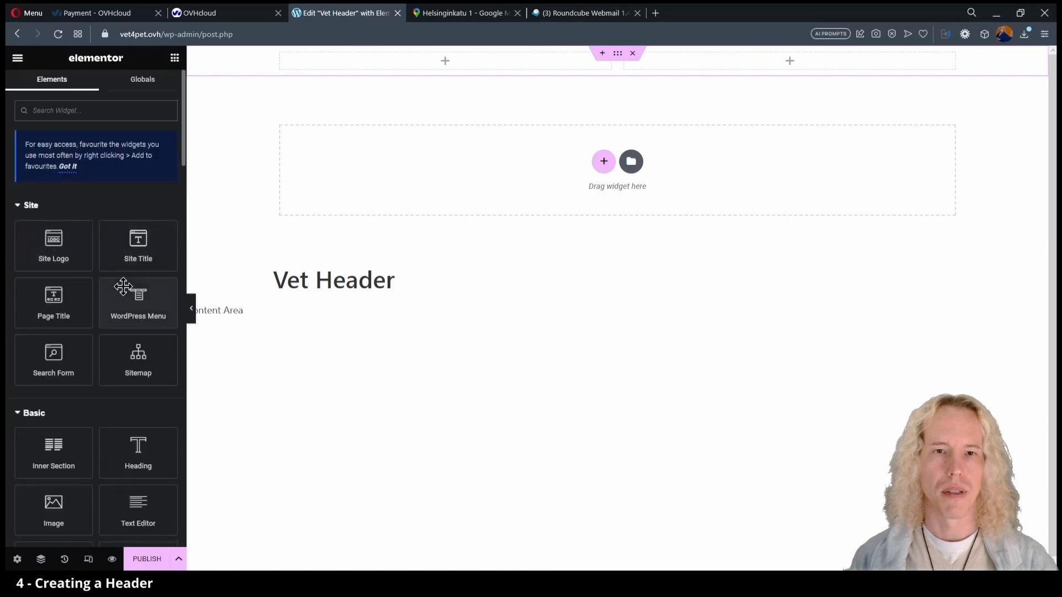
pyautogui.moveTo(130, 261); pyautogui.dragTo(381, 131)
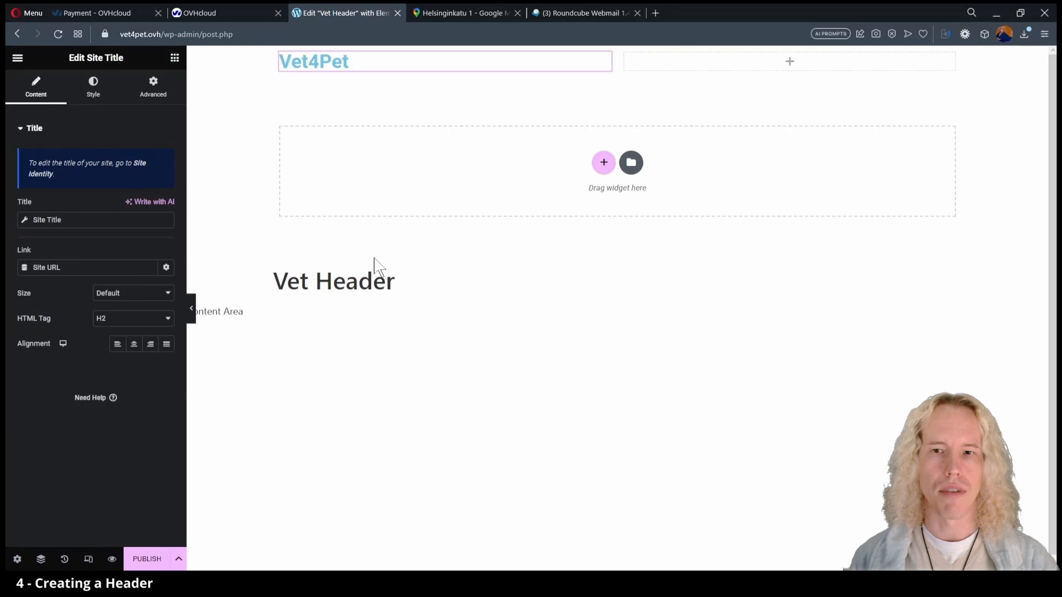
# Put the site menu in the right column, align it right, and open Publish settings.
pyautogui.click(175, 60)
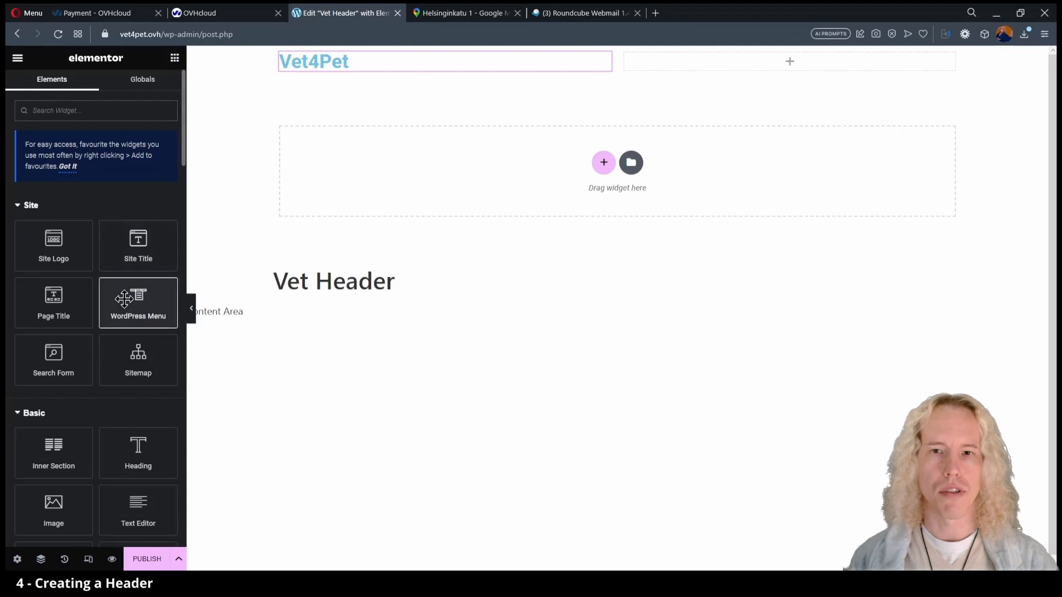
pyautogui.moveTo(137, 303); pyautogui.dragTo(666, 65)
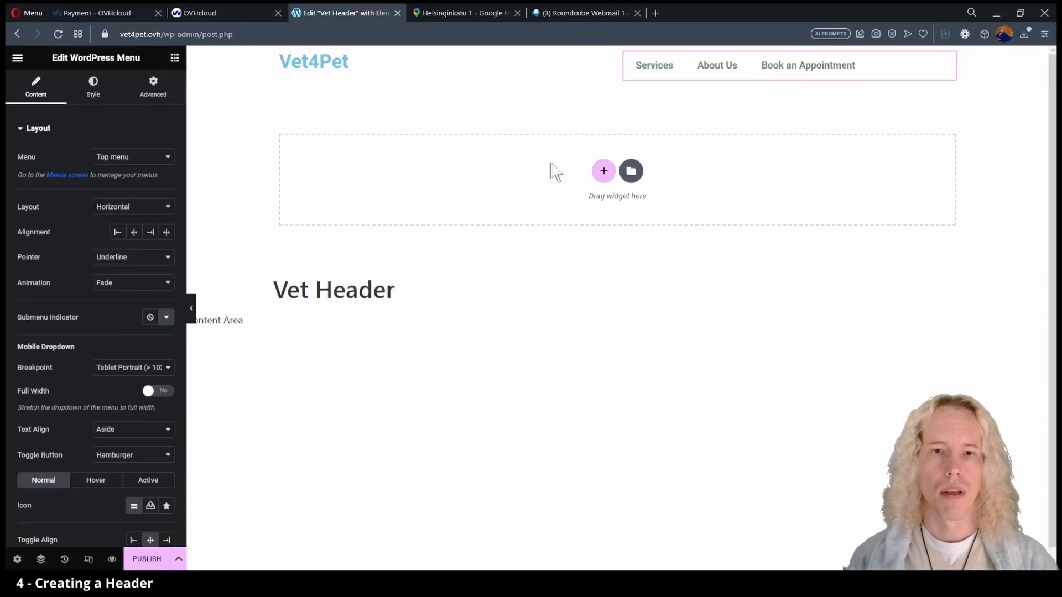
pyautogui.click(151, 234)
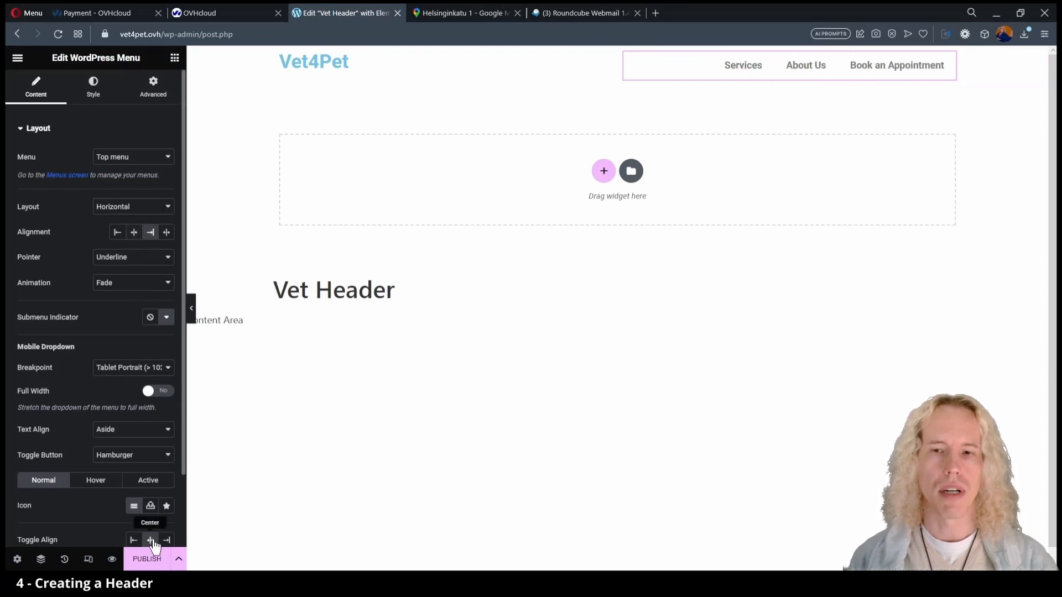
pyautogui.click(142, 557)
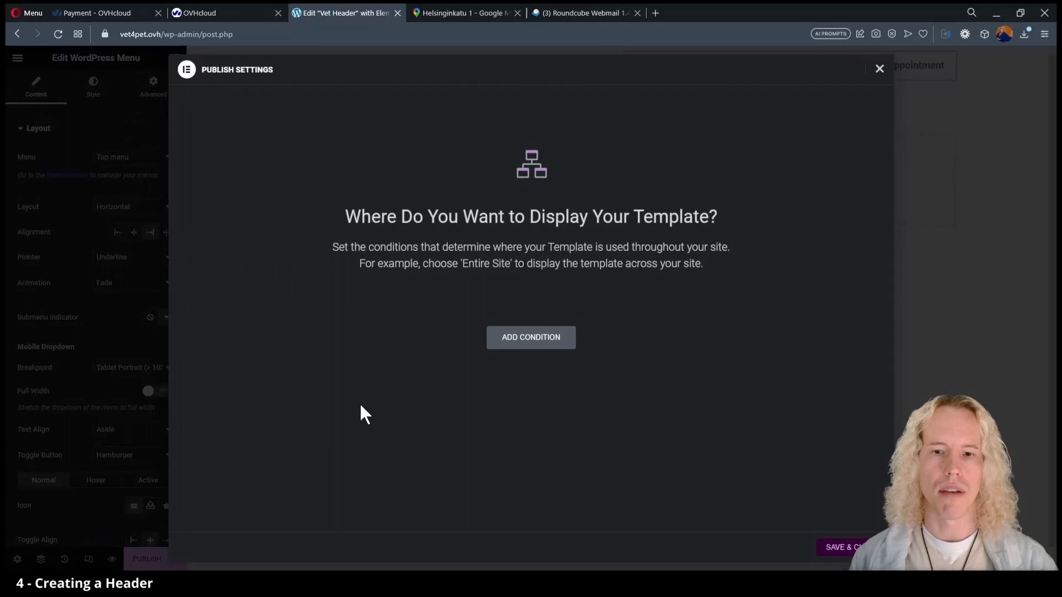
# Publish the Vet Header with an Include / Entire Site display condition.
pyautogui.click(534, 340)
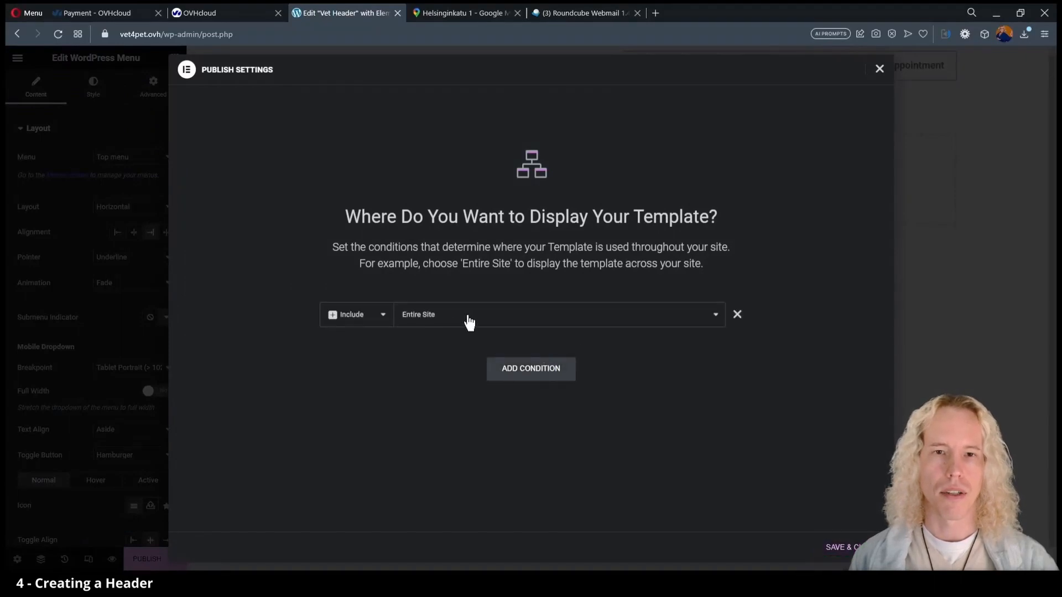
pyautogui.click(847, 556)
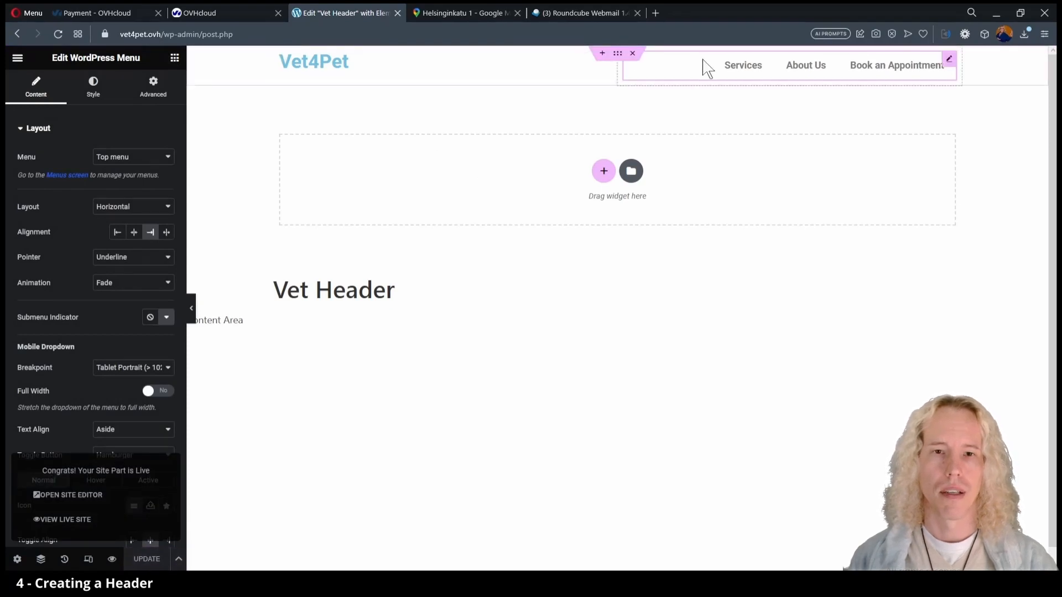
pyautogui.click(18, 58)
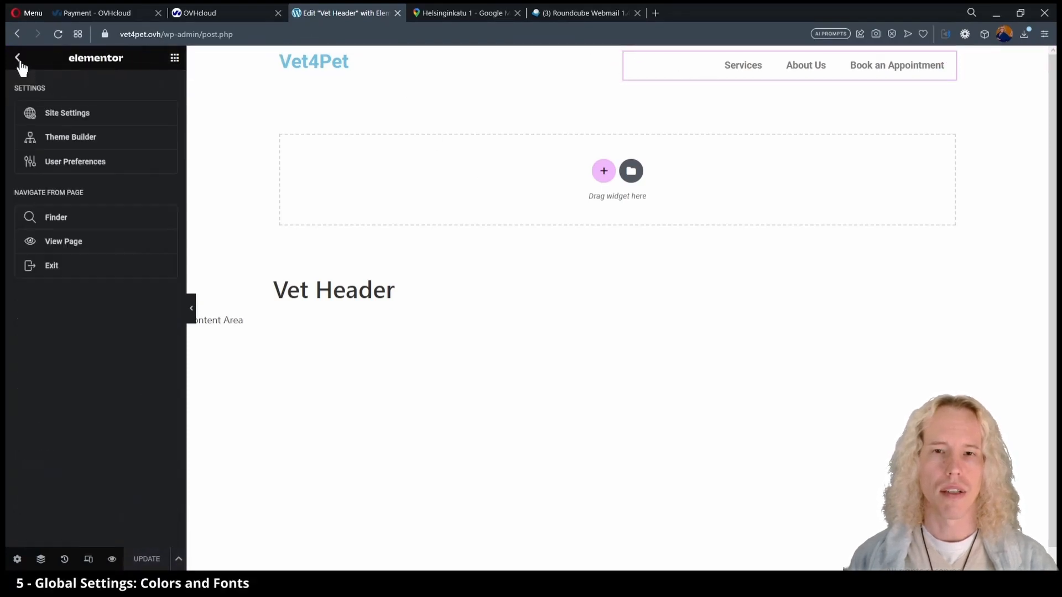
# Set global colours Primary #00BFBF, Secondary #0060BF, Text #252525 and Accent #00BF60.
pyautogui.click(59, 116)
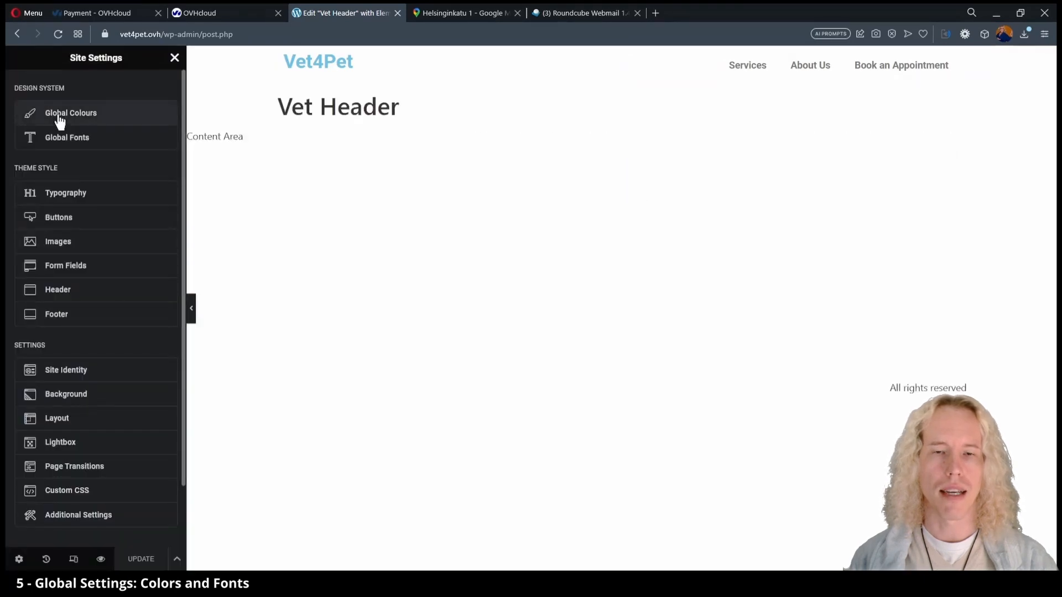
pyautogui.click(59, 117)
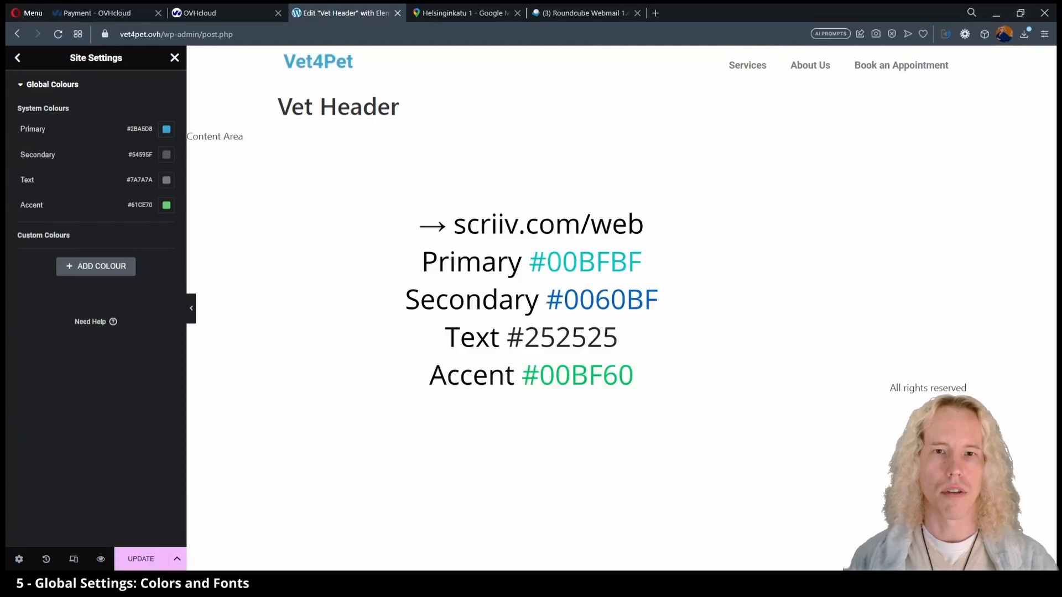
pyautogui.click(166, 130)
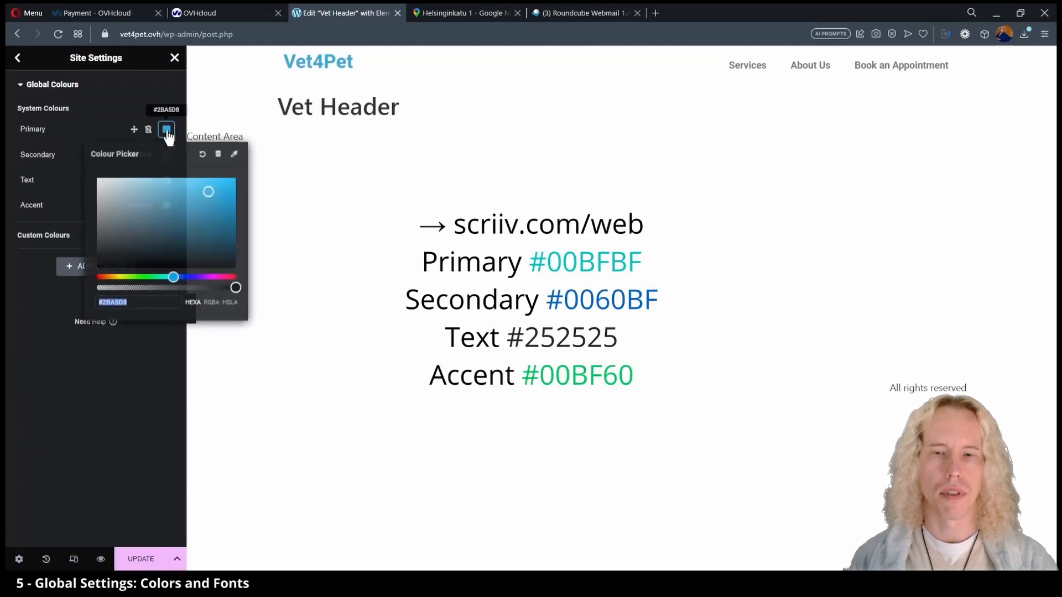
pyautogui.write('#00BFBF')
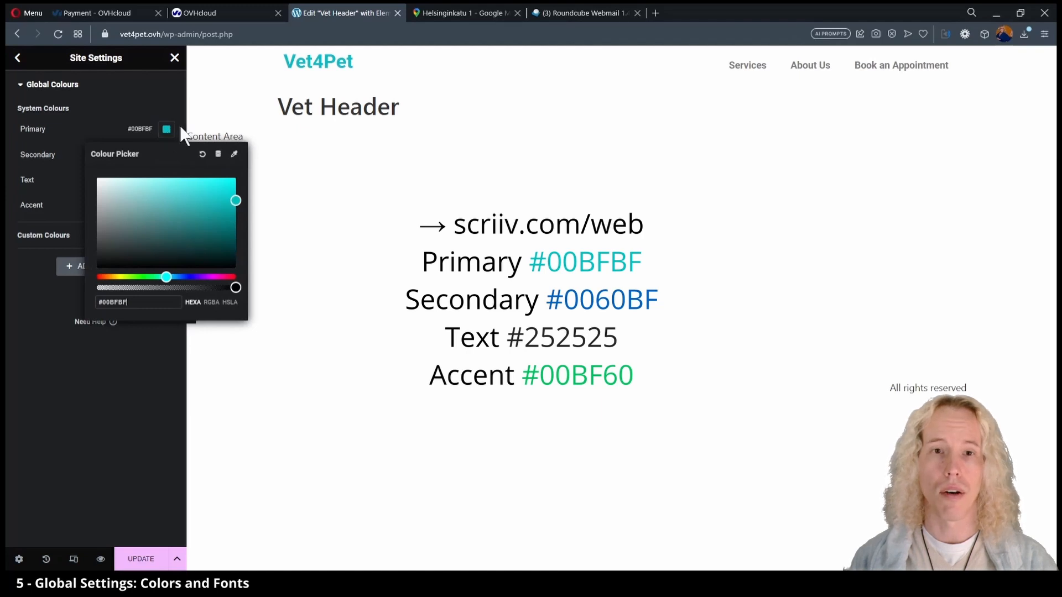
pyautogui.click(181, 128)
pyautogui.click(167, 155)
pyautogui.write('#0060BF')
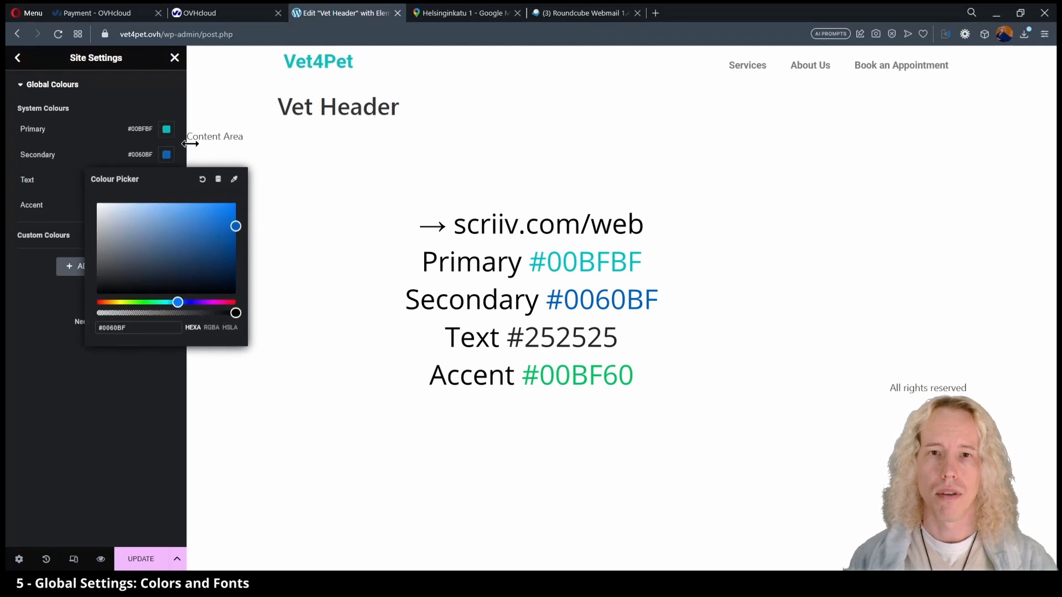
pyautogui.click(181, 157)
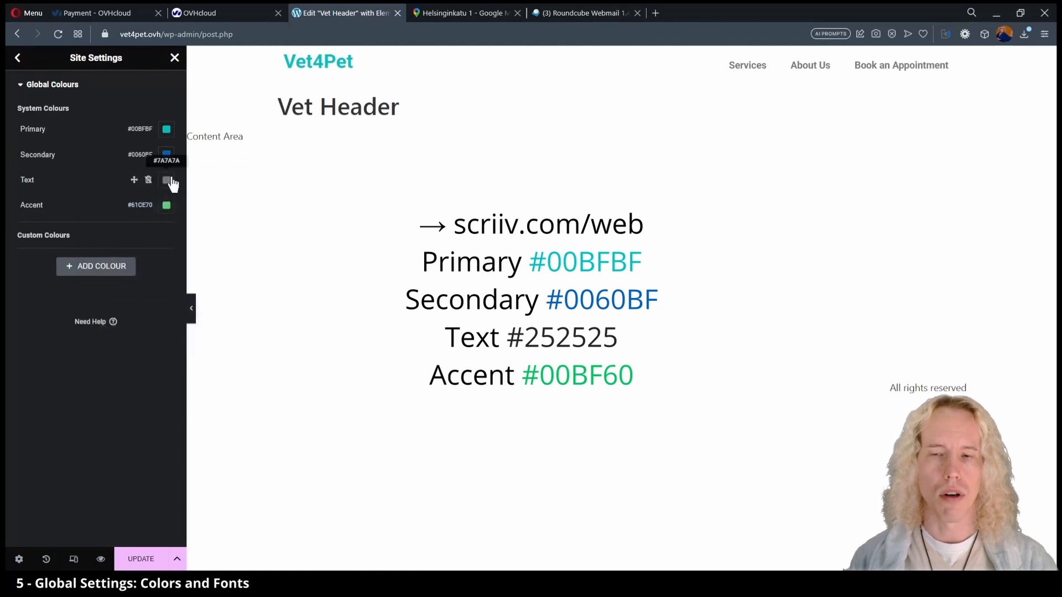
pyautogui.click(166, 180)
pyautogui.write('#252525')
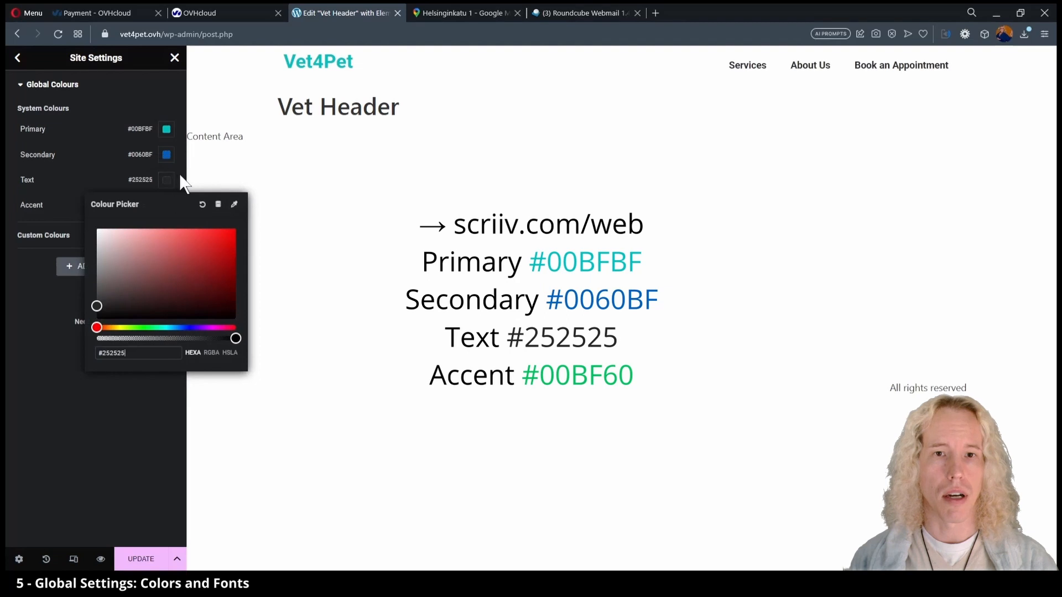
pyautogui.click(183, 185)
pyautogui.click(167, 205)
pyautogui.write('#00BF60')
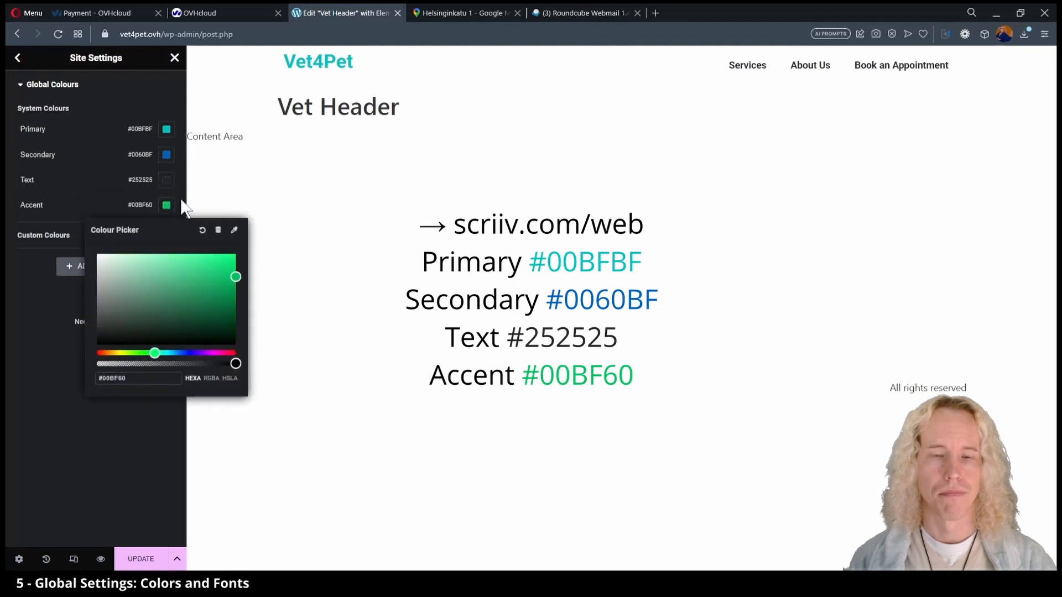
pyautogui.click(184, 208)
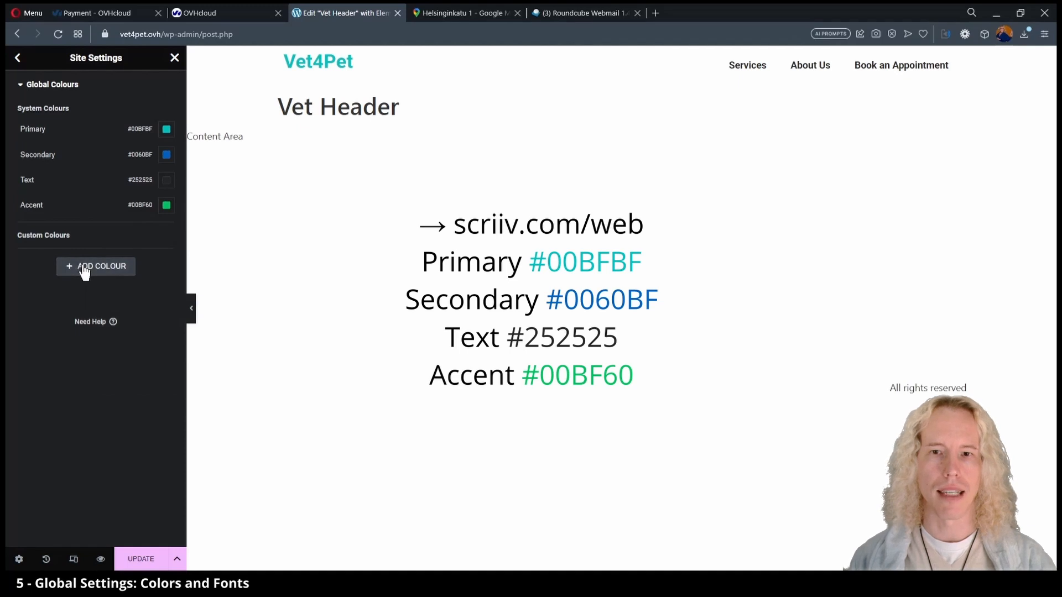
# Add custom colours White #FFFFFF, Background #D8D8D8 and Links #003D79, then save.
pyautogui.tripleClick(53, 256)
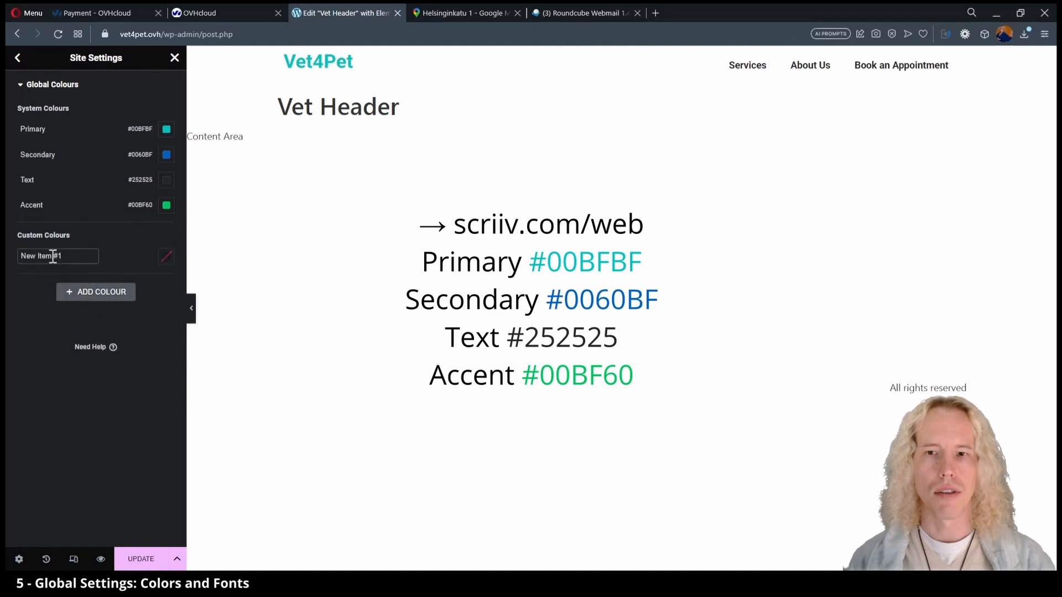
pyautogui.write('White')
pyautogui.click(166, 256)
pyautogui.click(67, 296)
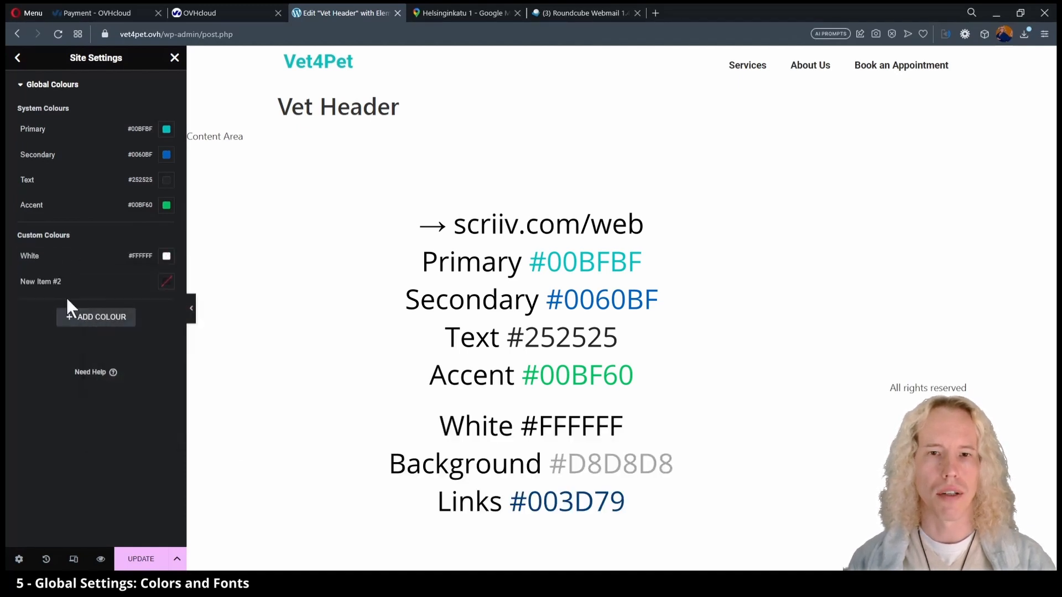
pyautogui.tripleClick(88, 282)
pyautogui.write('Background')
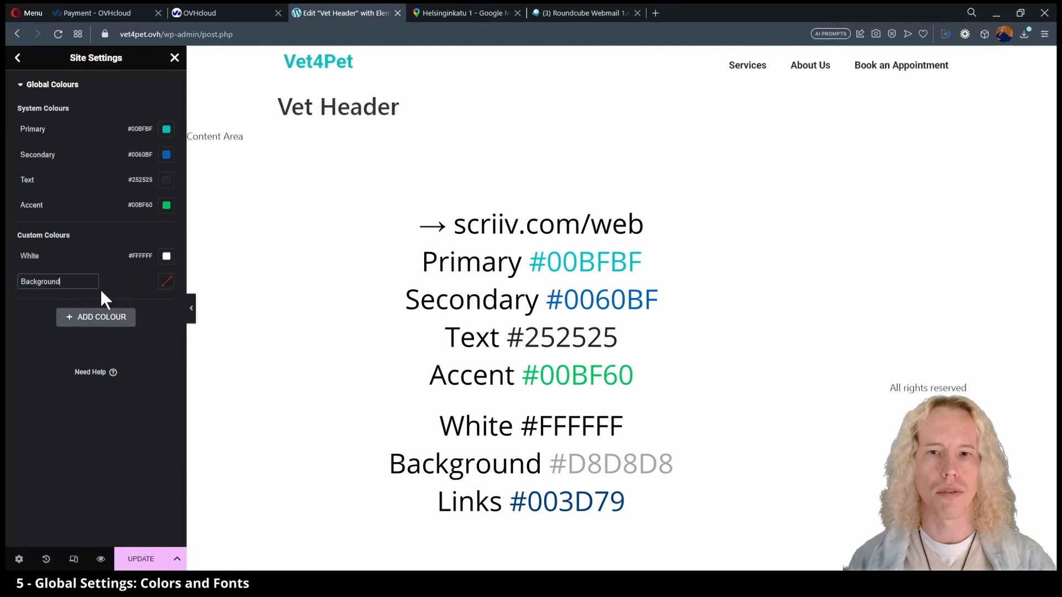
pyautogui.click(167, 282)
pyautogui.write('#D8D8D8')
pyautogui.click(68, 321)
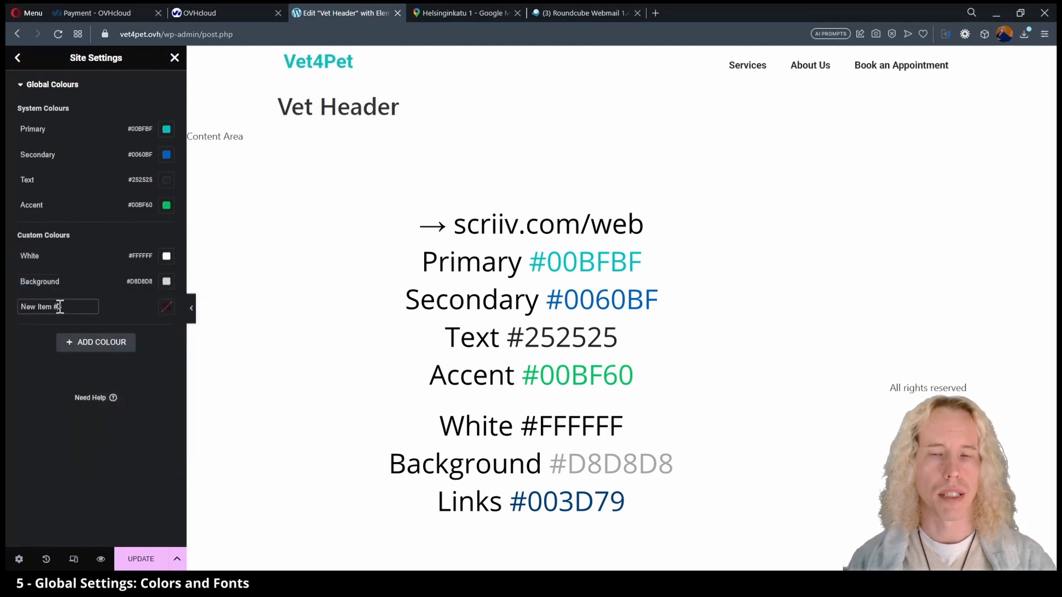
pyautogui.tripleClick(60, 306)
pyautogui.write('Links')
pyautogui.click(166, 306)
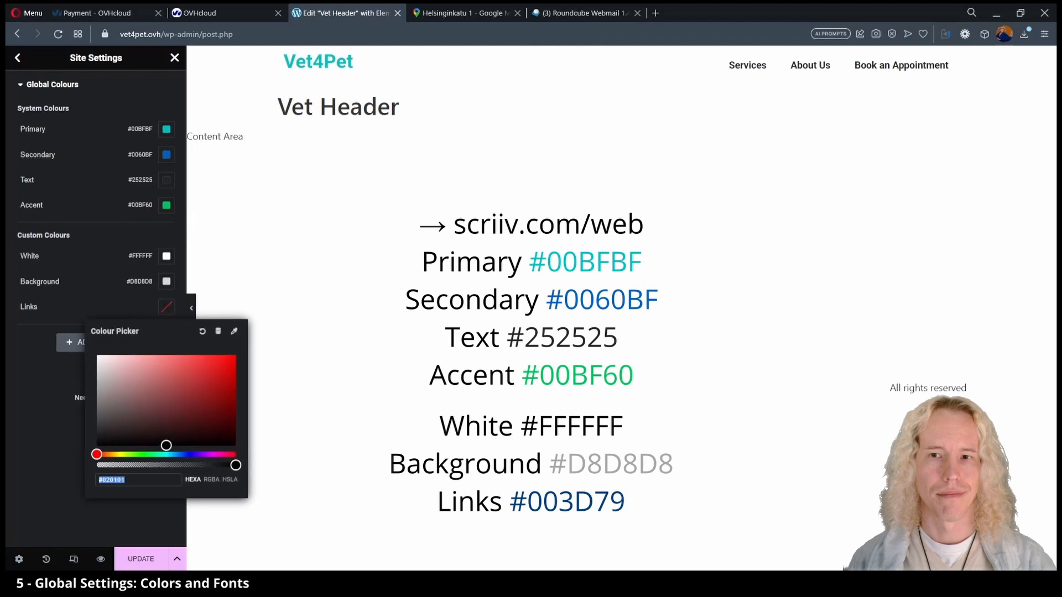
pyautogui.write('#003D79')
pyautogui.click(143, 503)
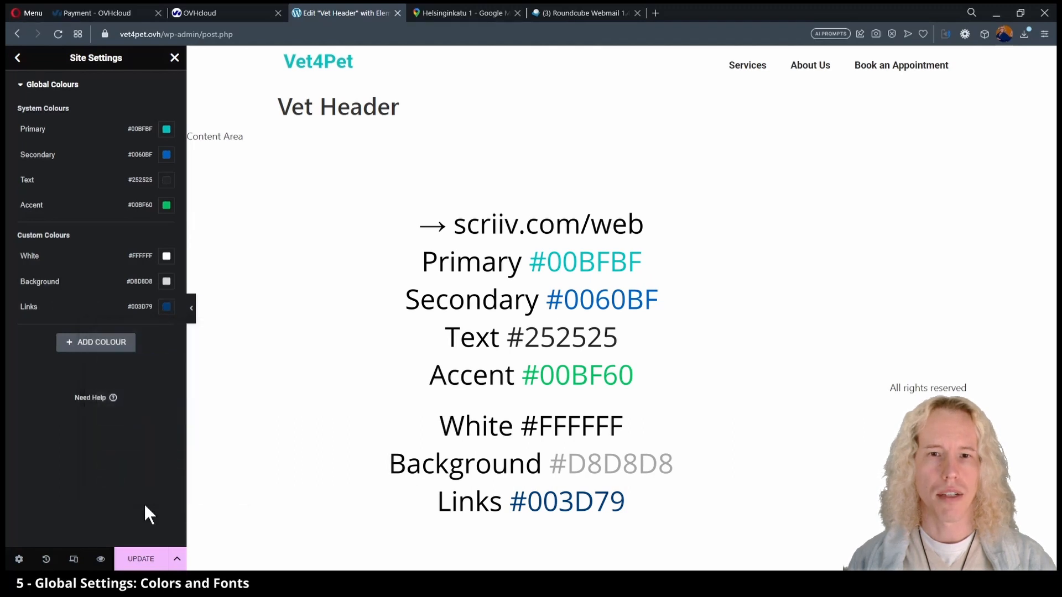
pyautogui.click(141, 559)
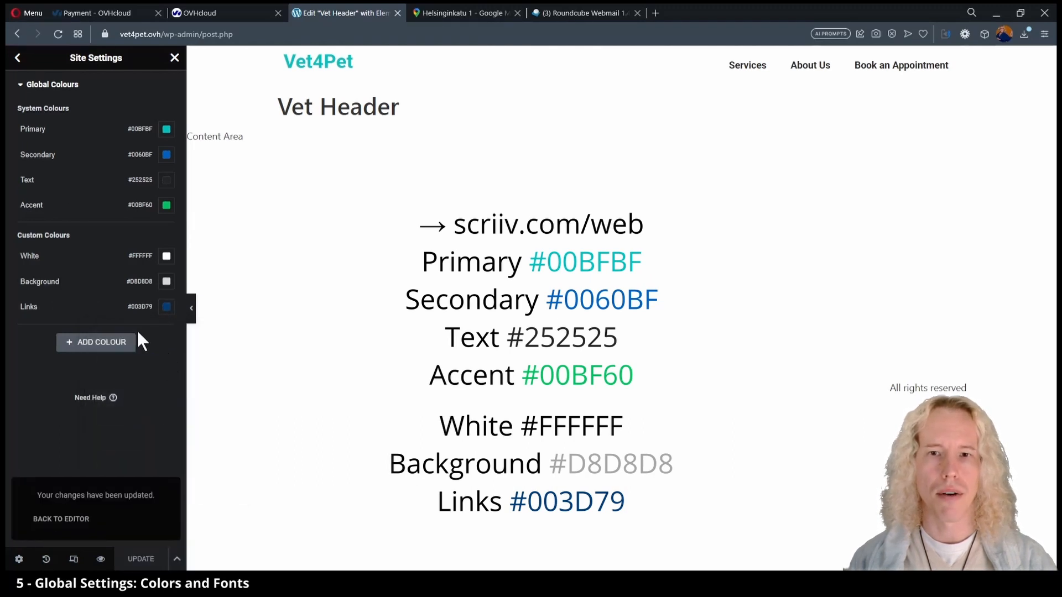
pyautogui.click(18, 58)
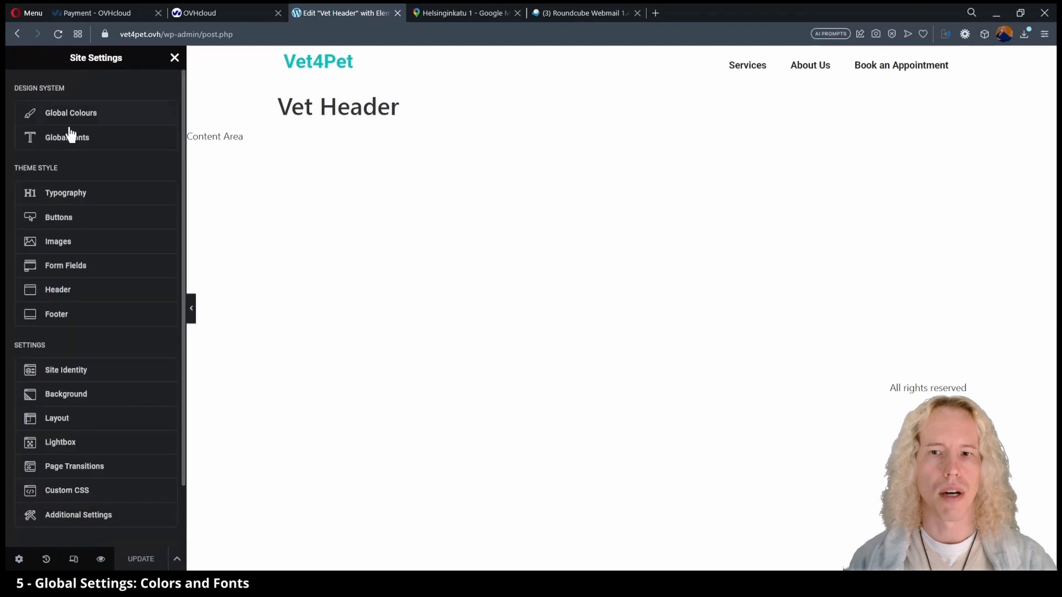
# Set the Primary global font family to Montserrat.
pyautogui.click(79, 146)
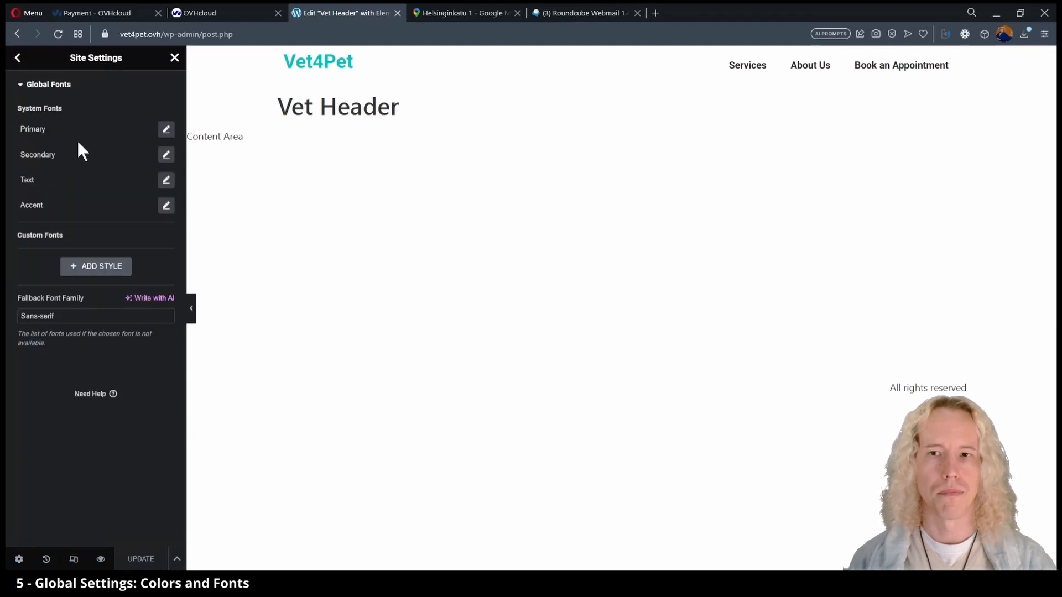
pyautogui.click(166, 131)
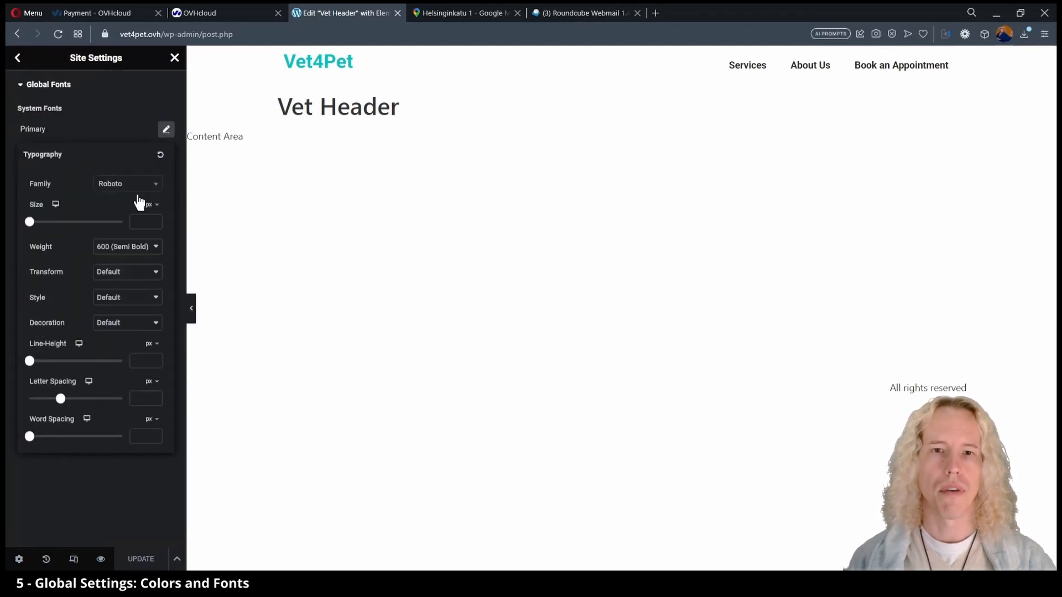
pyautogui.click(139, 186)
pyautogui.write('Montse')
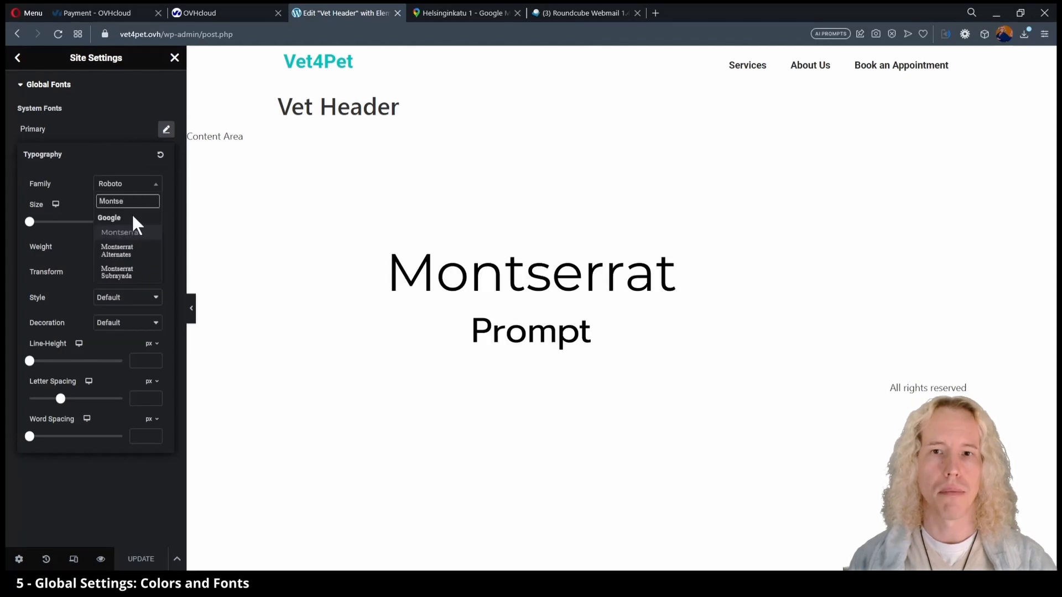
pyautogui.click(131, 230)
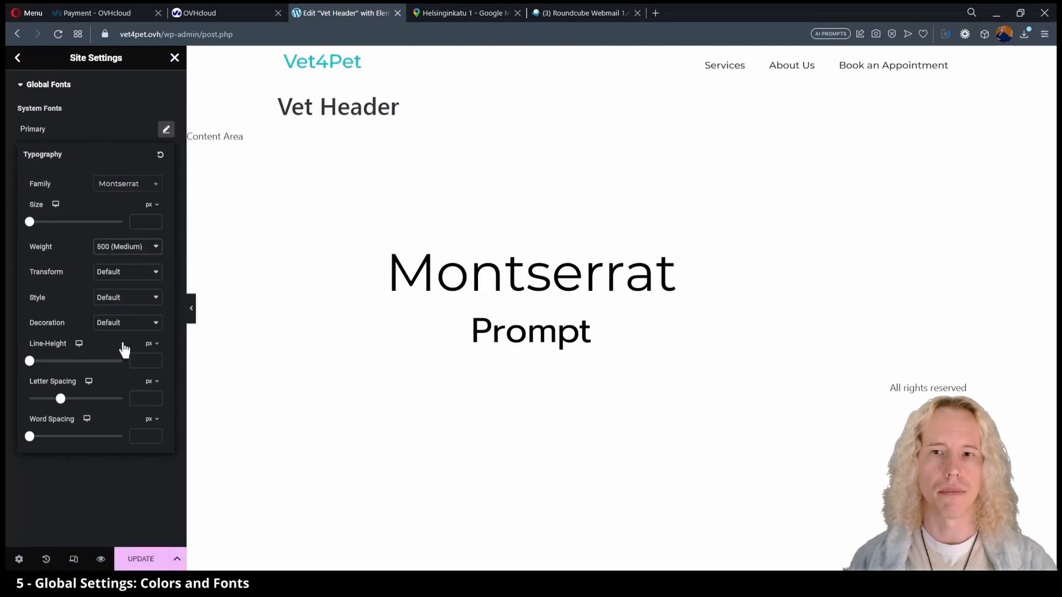
pyautogui.click(131, 479)
# Set the Secondary global font to Prompt with weight 300 (Light).
pyautogui.click(166, 156)
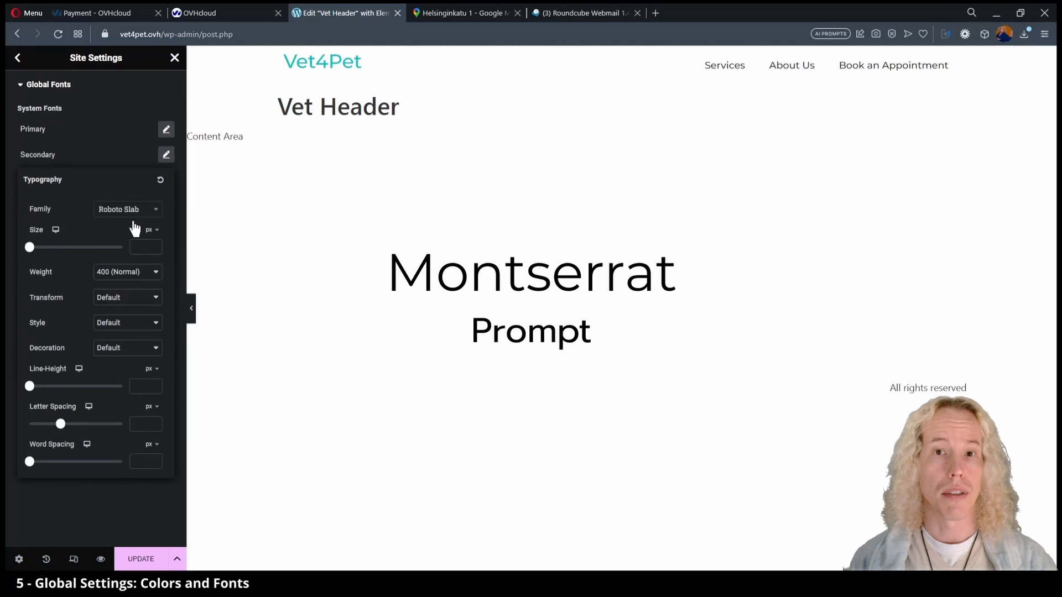
pyautogui.click(132, 210)
pyautogui.write('prompt')
pyautogui.click(127, 242)
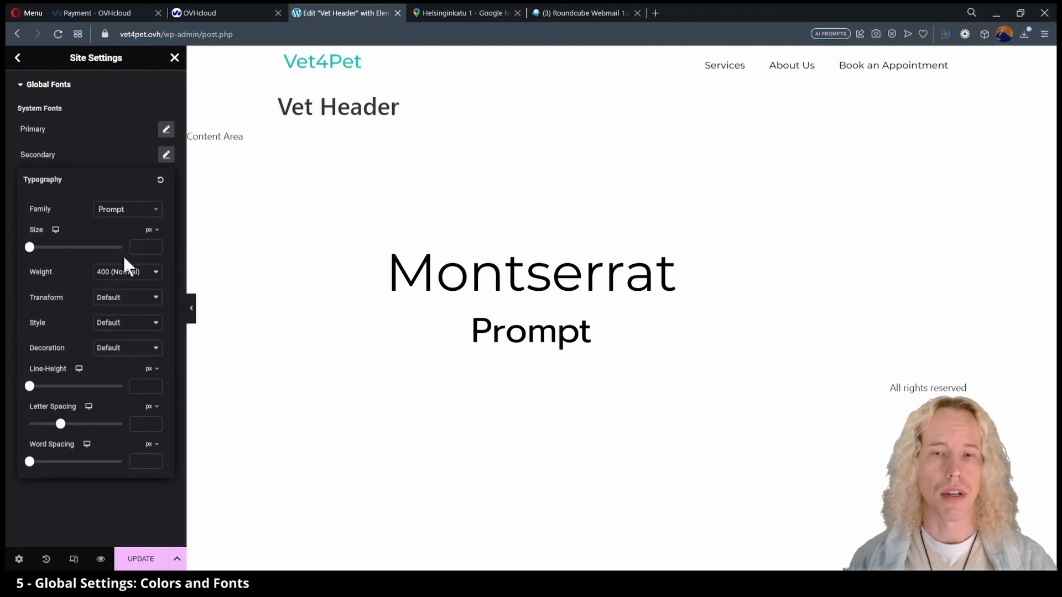
pyautogui.click(117, 305)
pyautogui.click(125, 166)
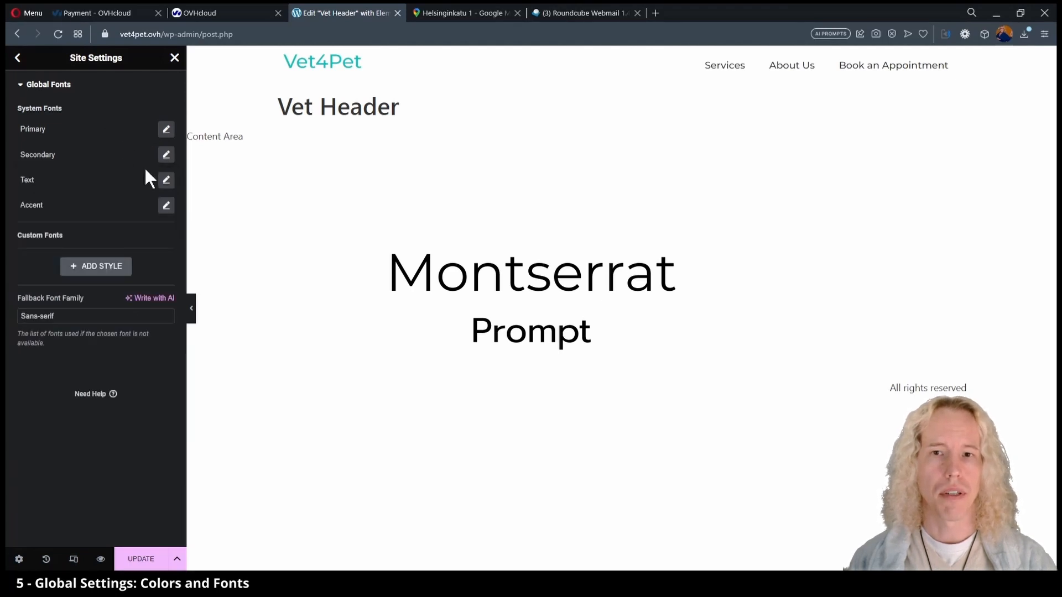
# Set the Text and Accent global font families to Prompt and save the site settings.
pyautogui.click(166, 180)
pyautogui.click(127, 234)
pyautogui.write('prompt')
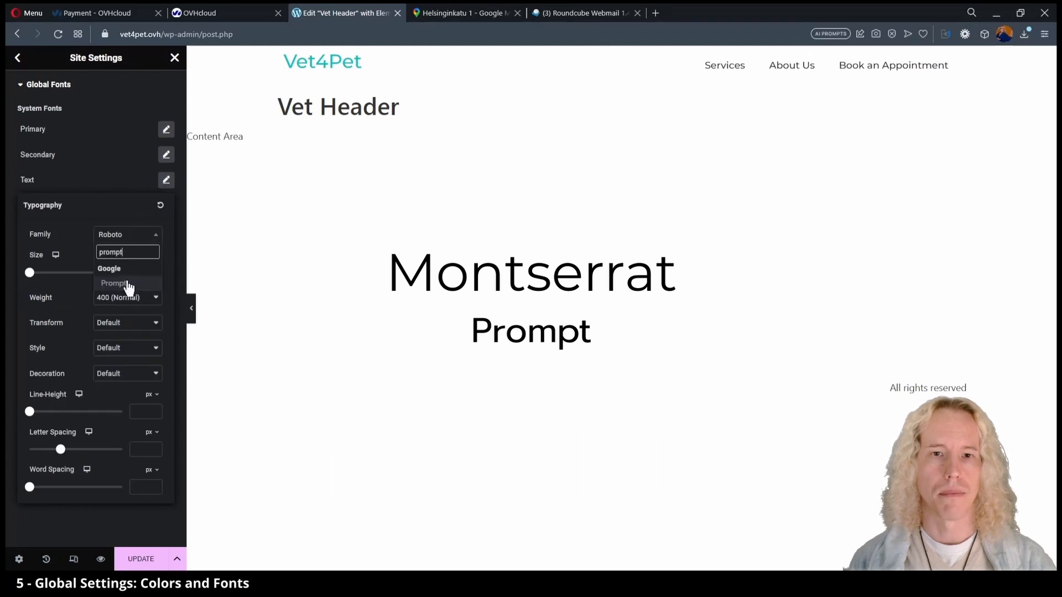
pyautogui.click(127, 284)
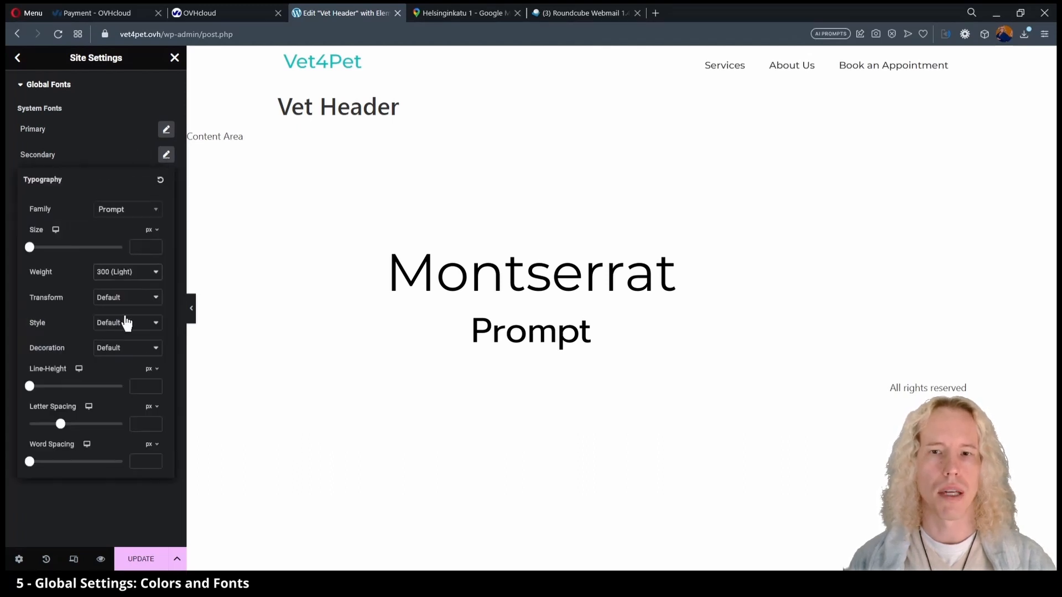
pyautogui.click(166, 179)
pyautogui.click(166, 206)
pyautogui.click(154, 262)
pyautogui.write('prompt')
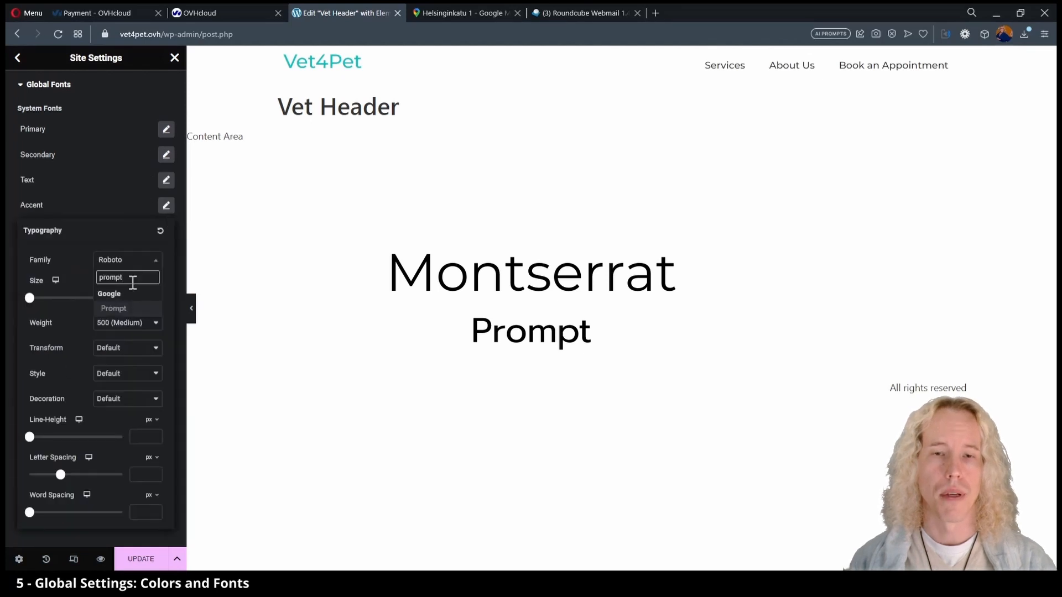
pyautogui.click(128, 308)
pyautogui.click(166, 206)
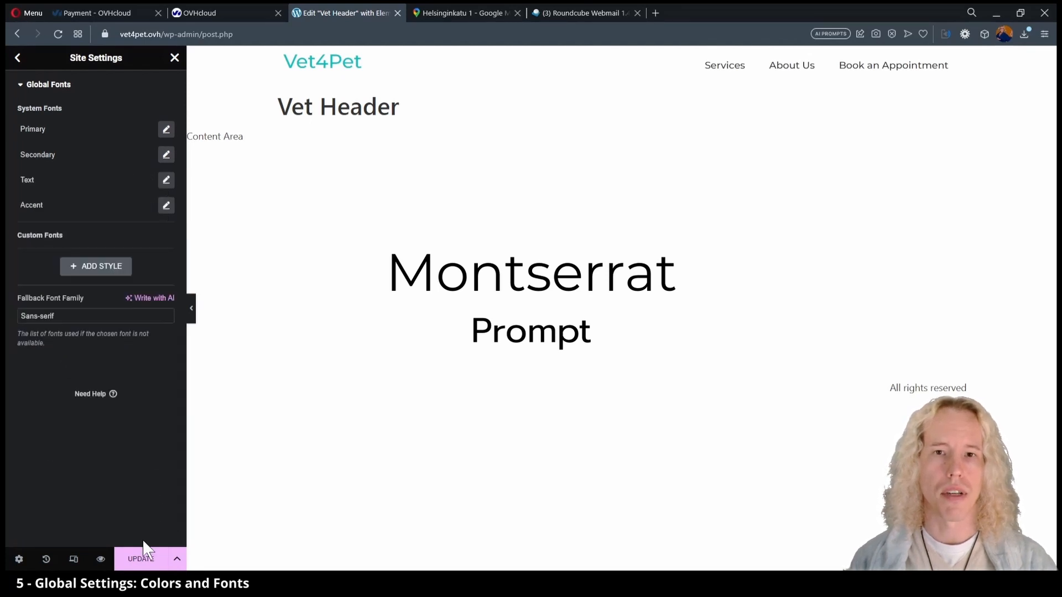
pyautogui.click(141, 559)
# Give the Vet4Pet site title widget a typography weight of 700 (Bold).
pyautogui.click(17, 58)
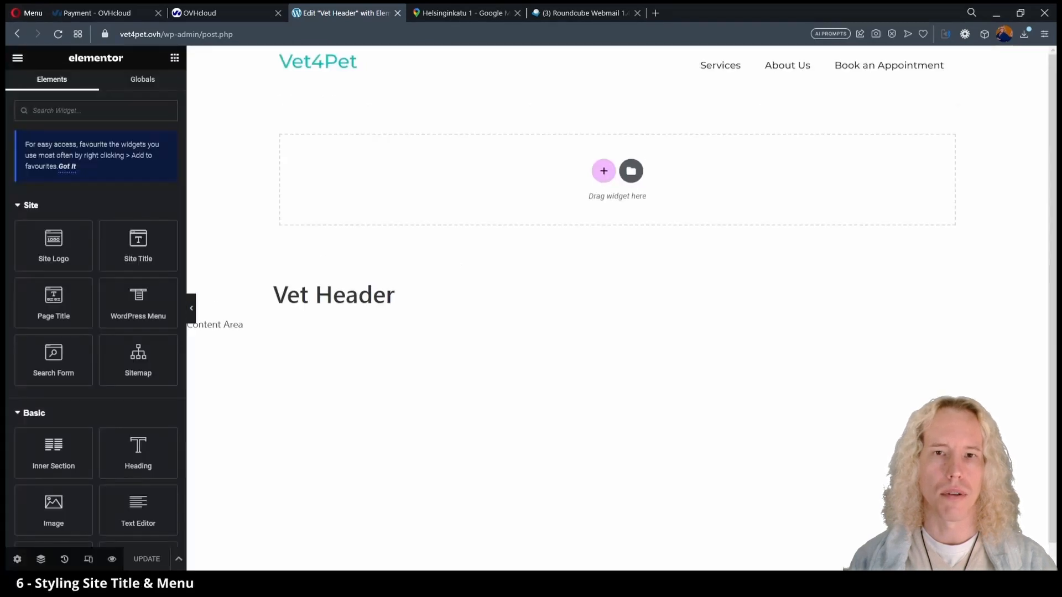
pyautogui.click(446, 67)
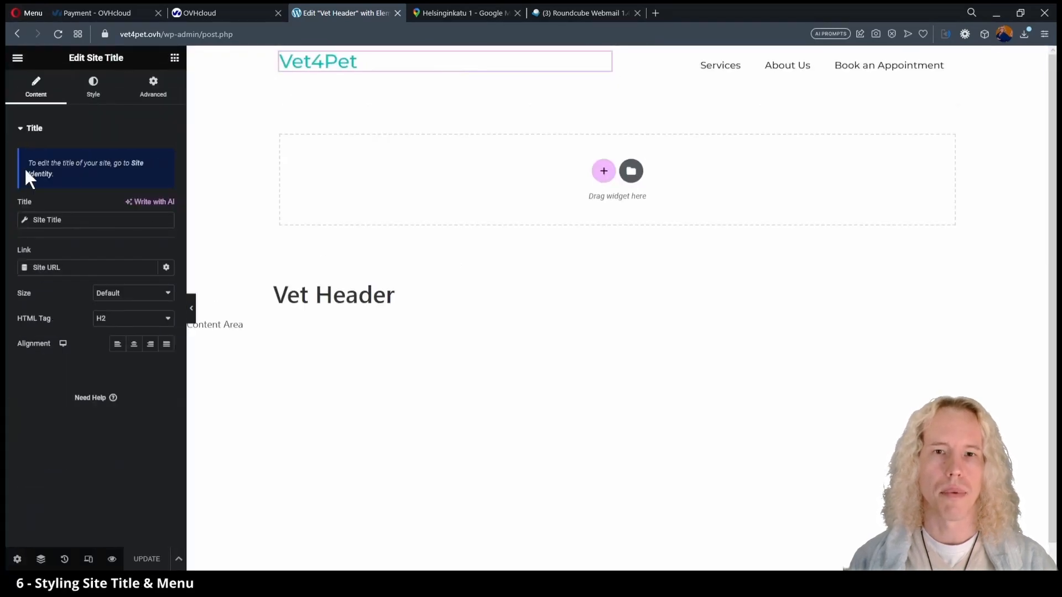
pyautogui.click(88, 97)
pyautogui.click(166, 183)
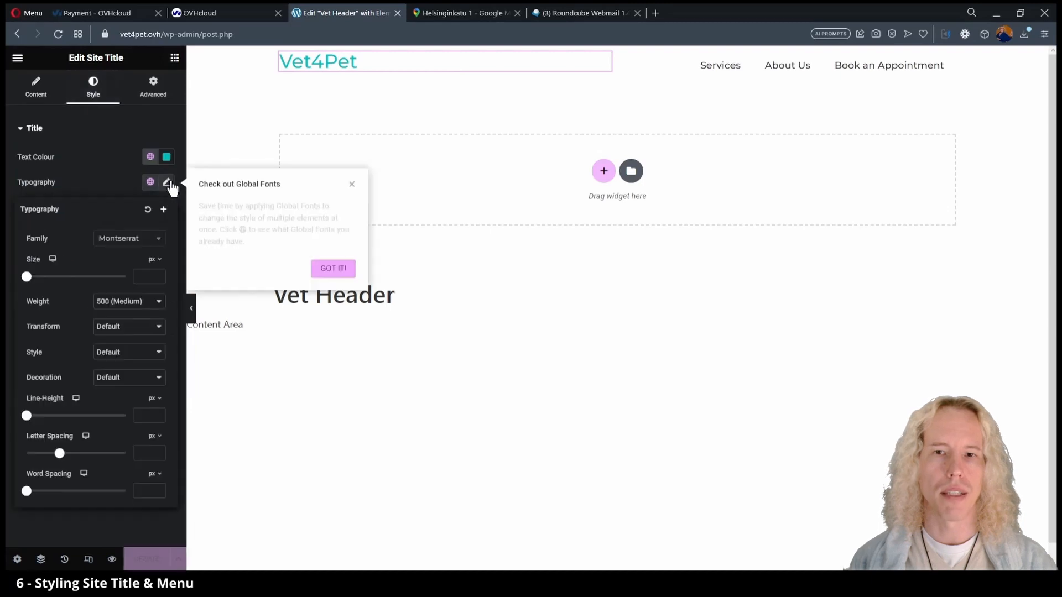
pyautogui.click(132, 364)
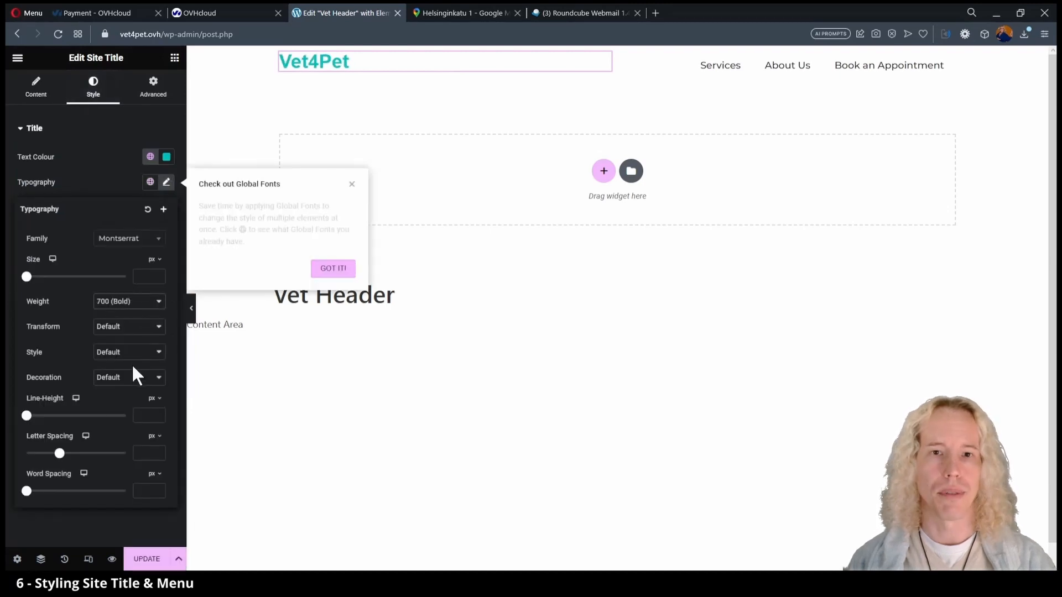
pyautogui.click(334, 269)
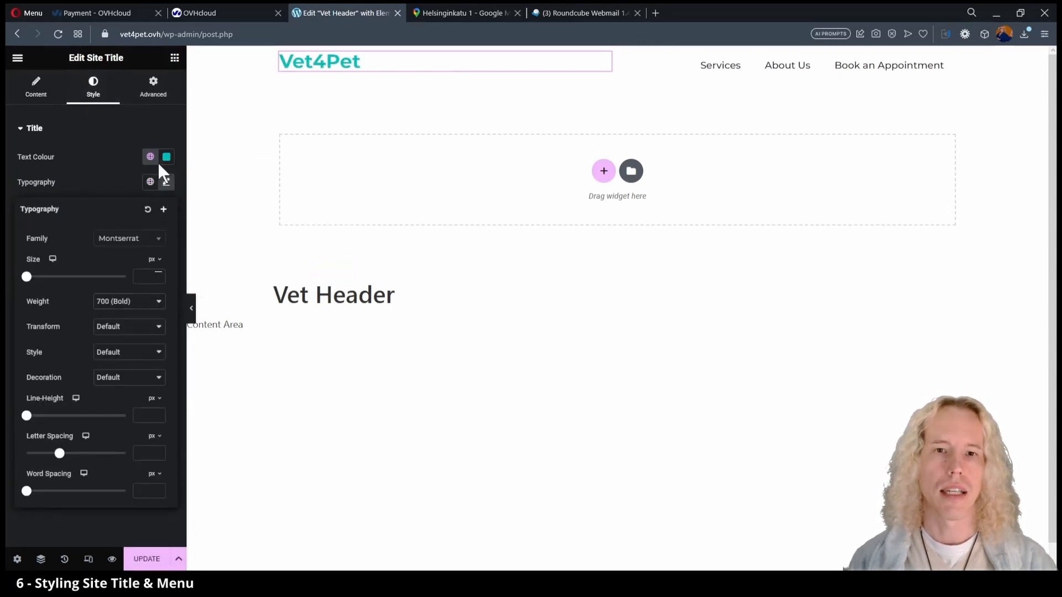
pyautogui.click(167, 183)
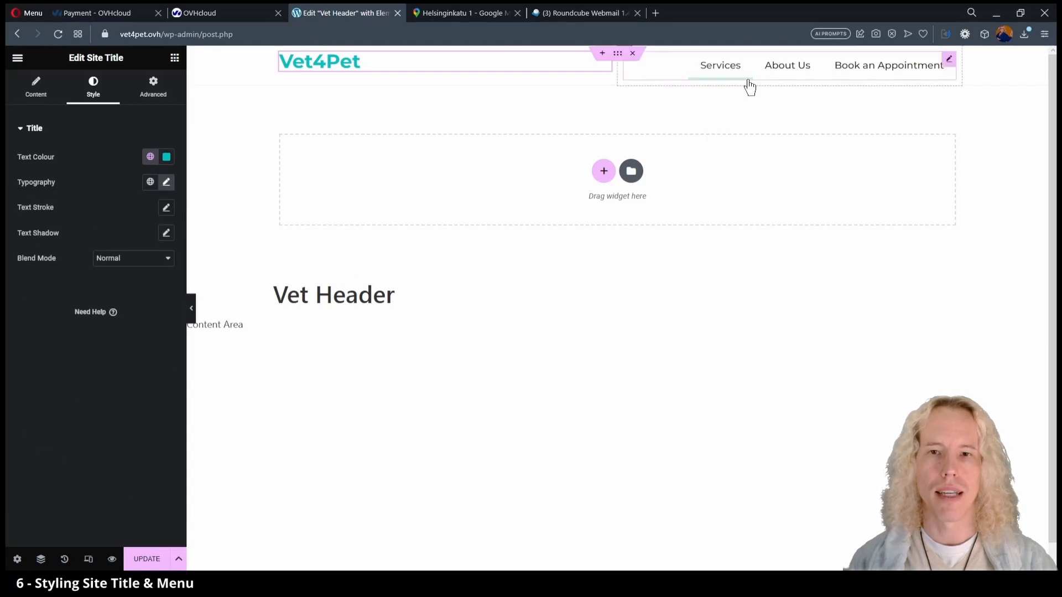
# Set the header Nav Menu's hover pointer to Background.
pyautogui.click(949, 60)
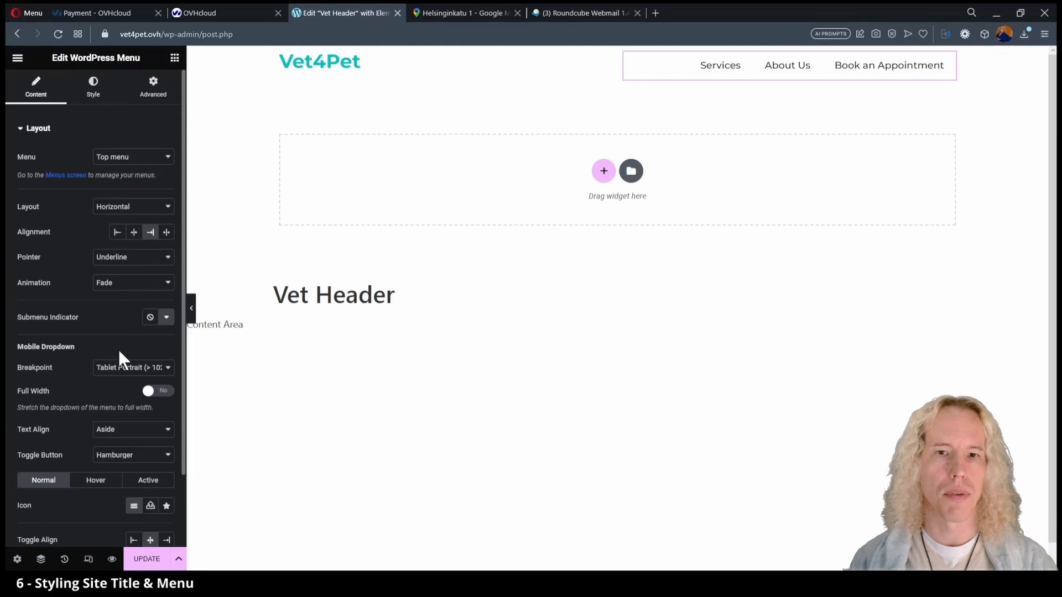
pyautogui.click(125, 258)
pyautogui.click(134, 314)
pyautogui.press('Down')
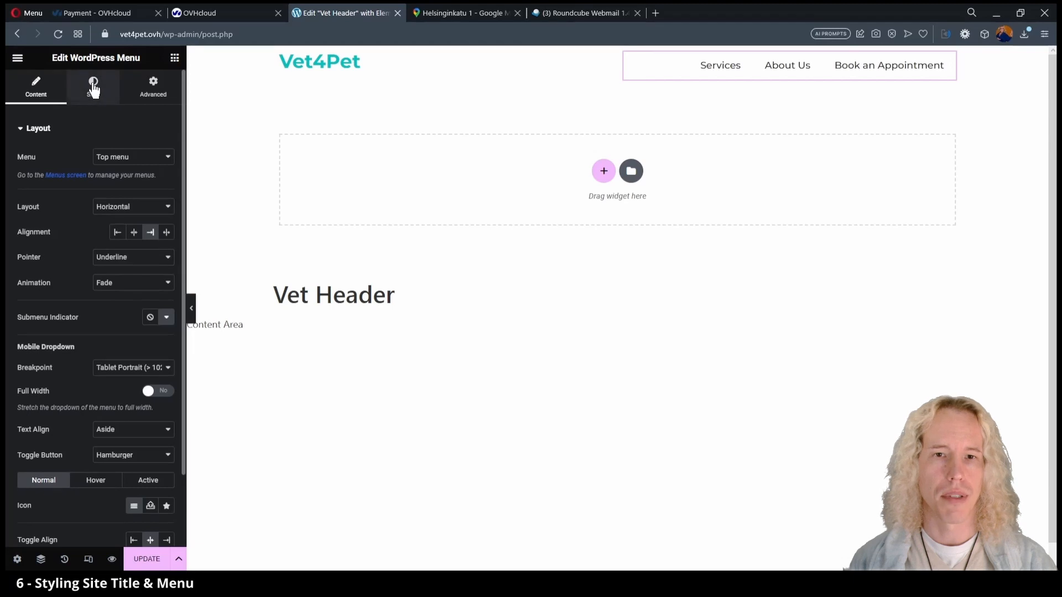
# Make the hover background the Secondary blue with 15 border radius, save, and exit the header editor.
pyautogui.click(94, 88)
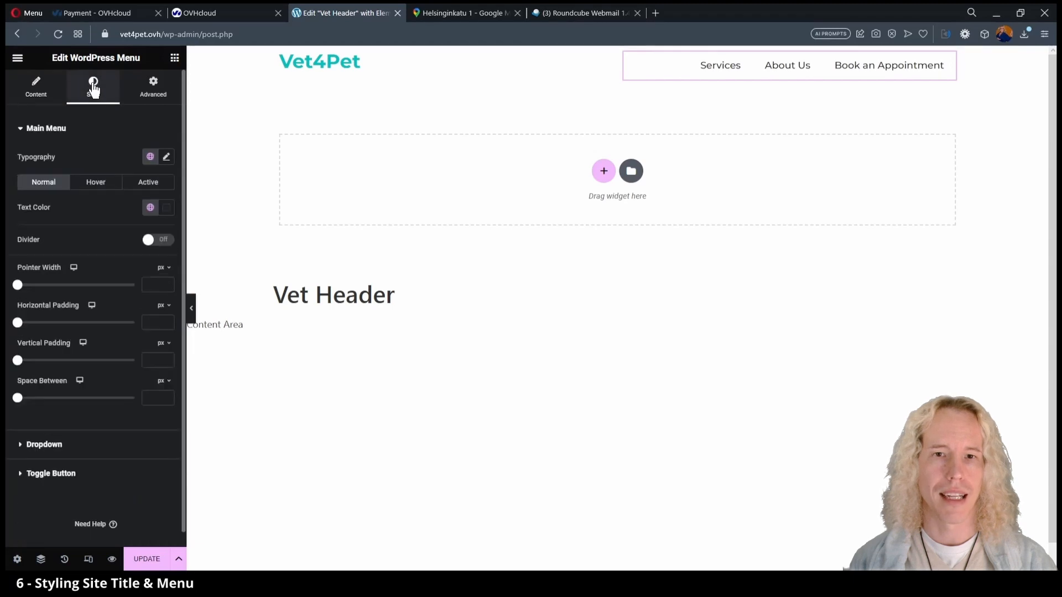
pyautogui.click(96, 183)
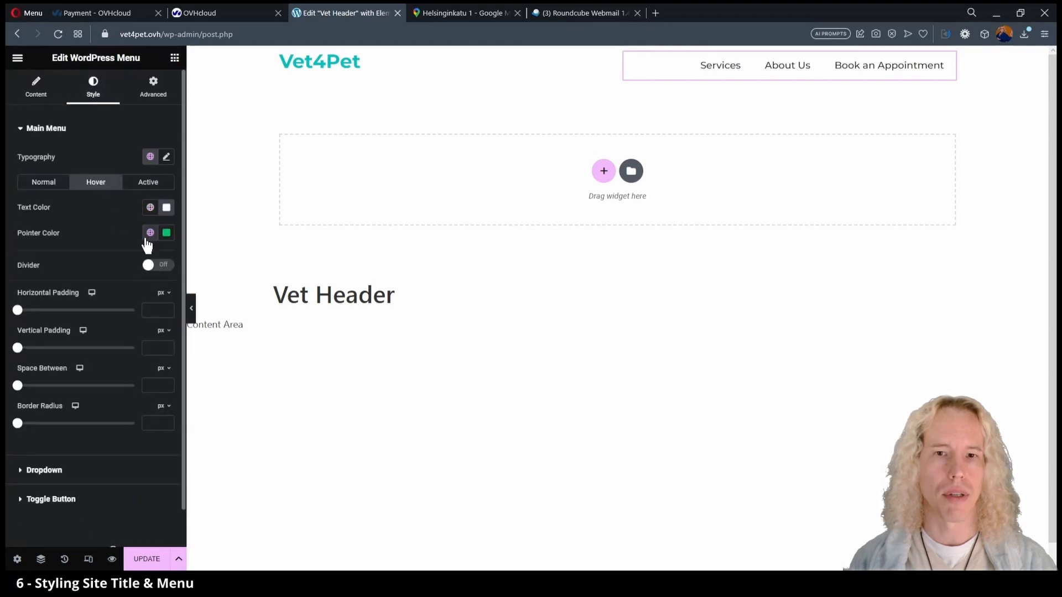
pyautogui.click(150, 233)
pyautogui.click(70, 310)
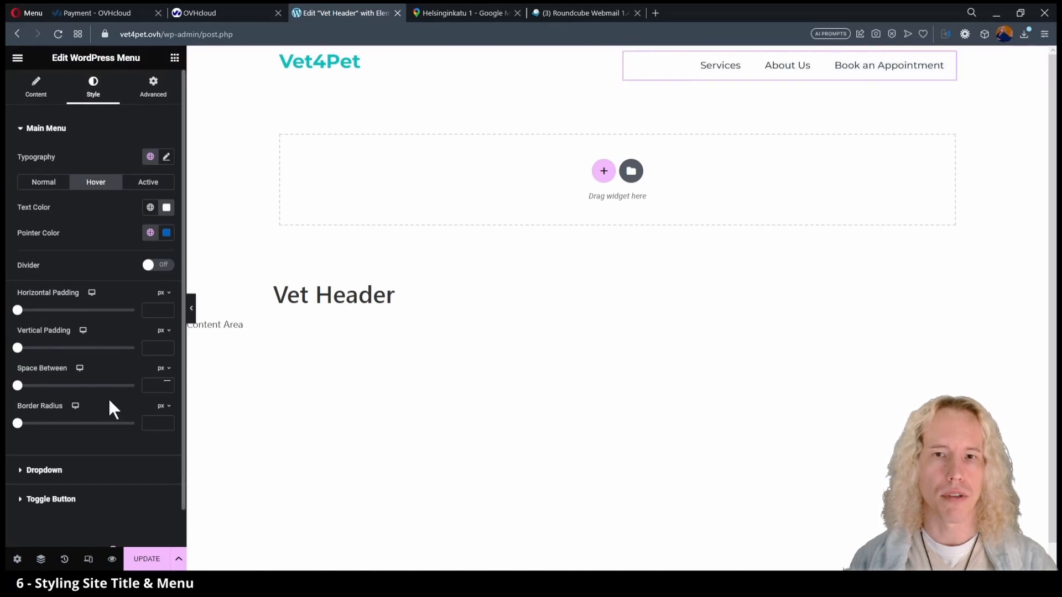
pyautogui.click(155, 426)
pyautogui.write('15')
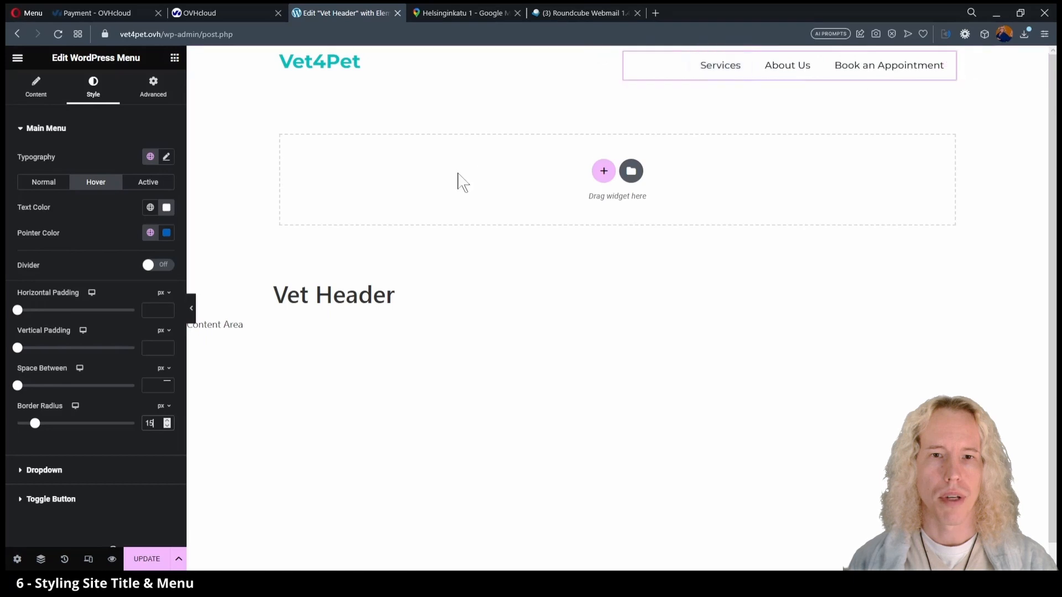
pyautogui.click(147, 558)
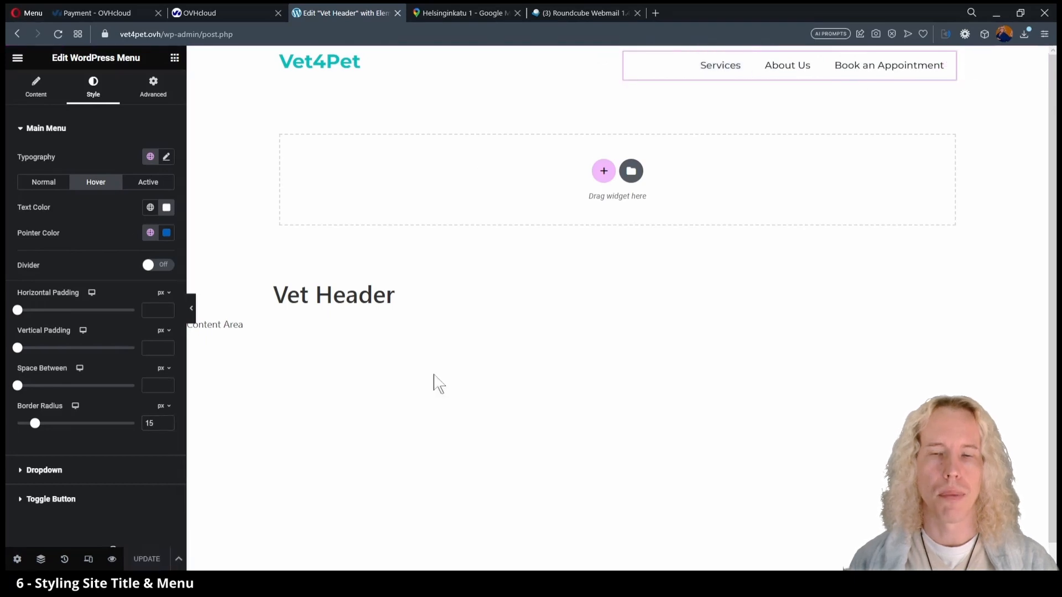
pyautogui.click(17, 60)
pyautogui.click(55, 269)
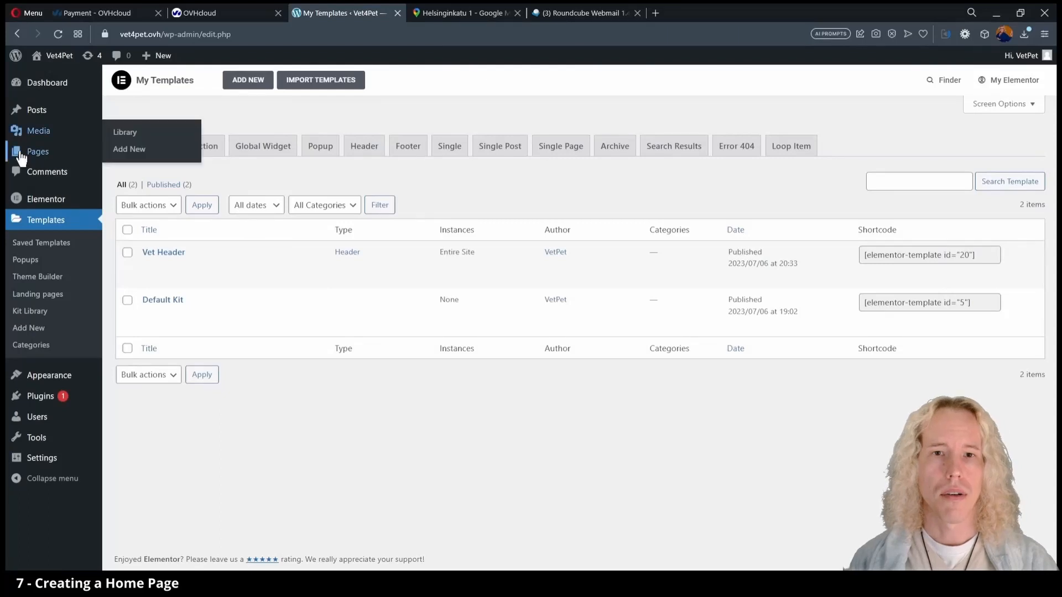
# Add a page titled 'Vet4Pet', edit it with Elementor, turn on Hide Title, and publish.
pyautogui.moveTo(33, 152)
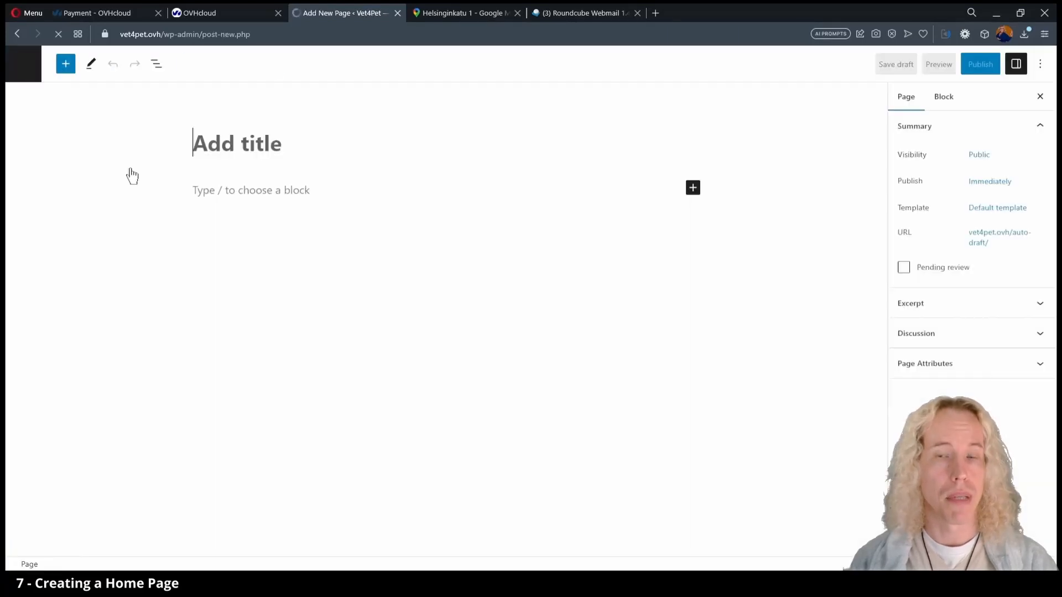
pyautogui.write('Vet4Pet')
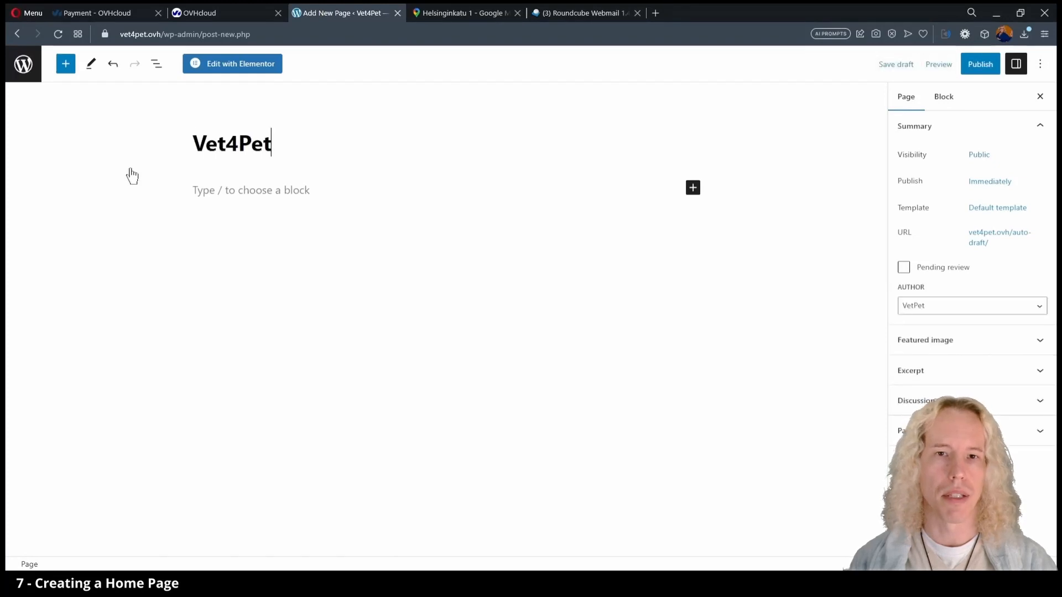
pyautogui.click(240, 62)
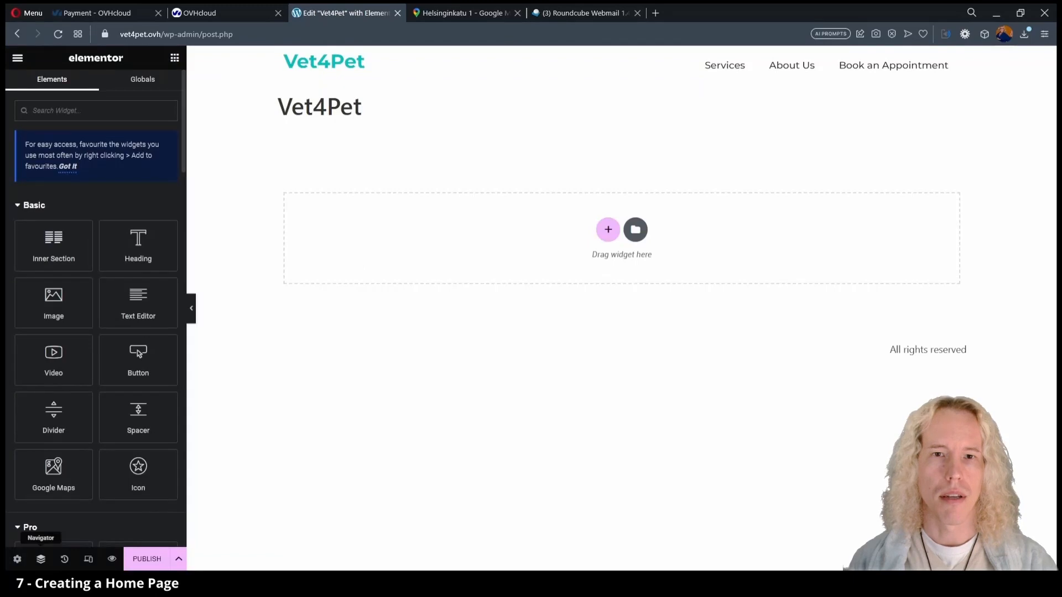
pyautogui.click(17, 560)
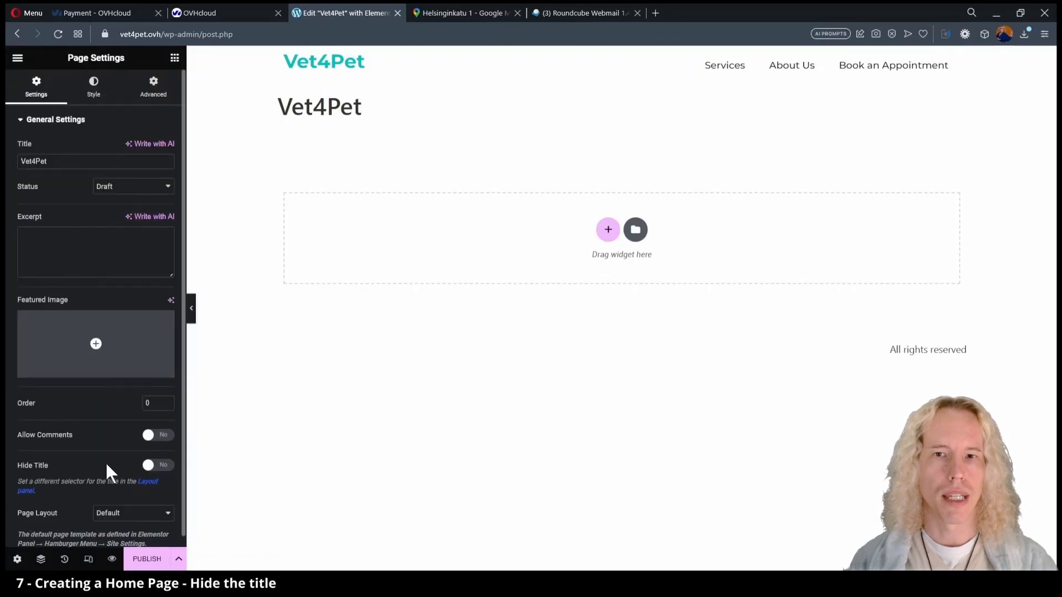
pyautogui.click(160, 466)
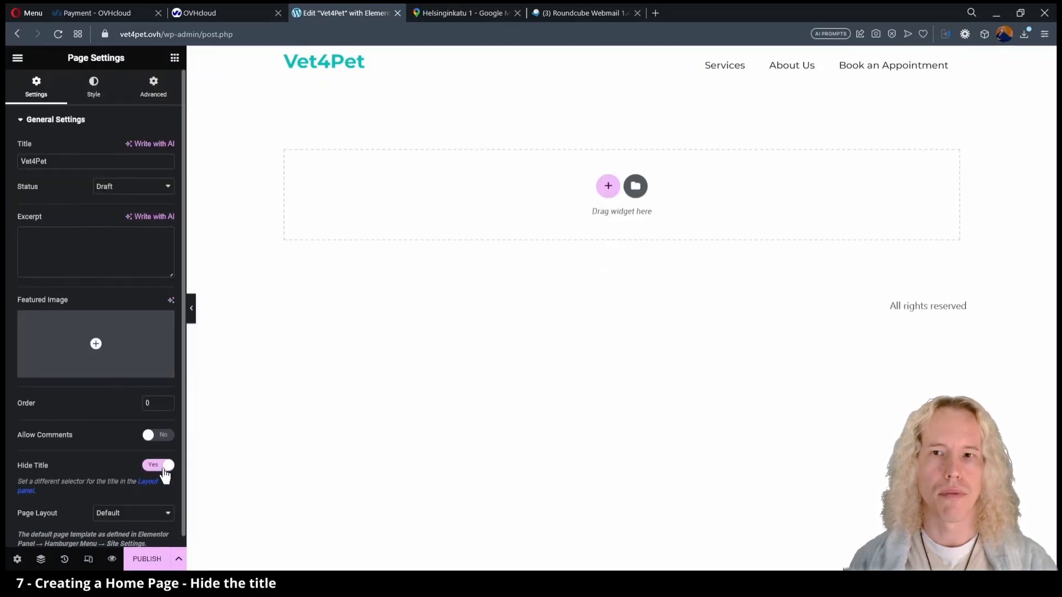
pyautogui.click(149, 561)
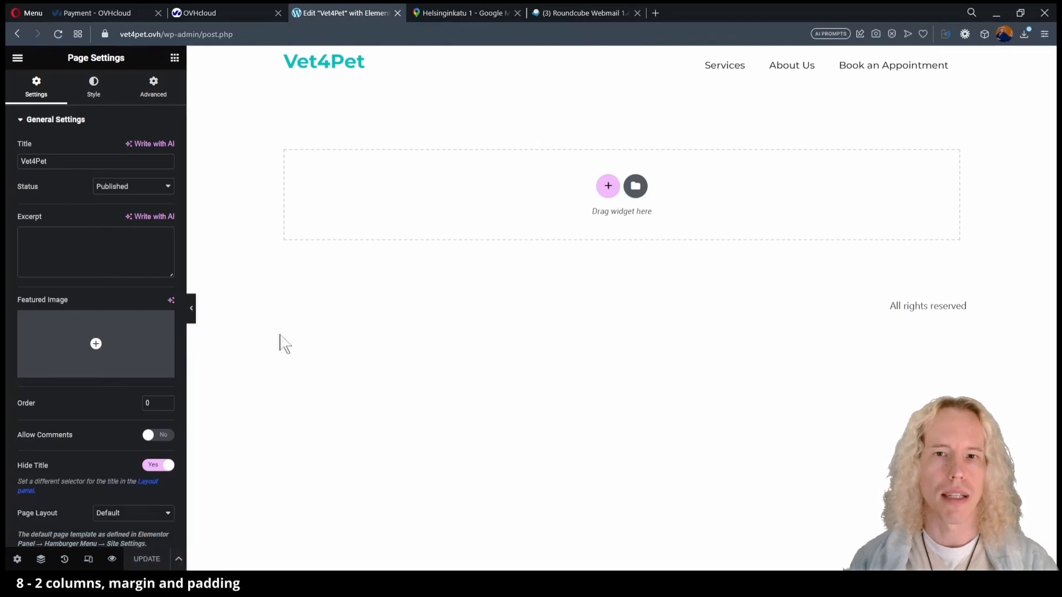
# Add a two-column section with padding of 6% top and 6% bottom.
pyautogui.click(609, 187)
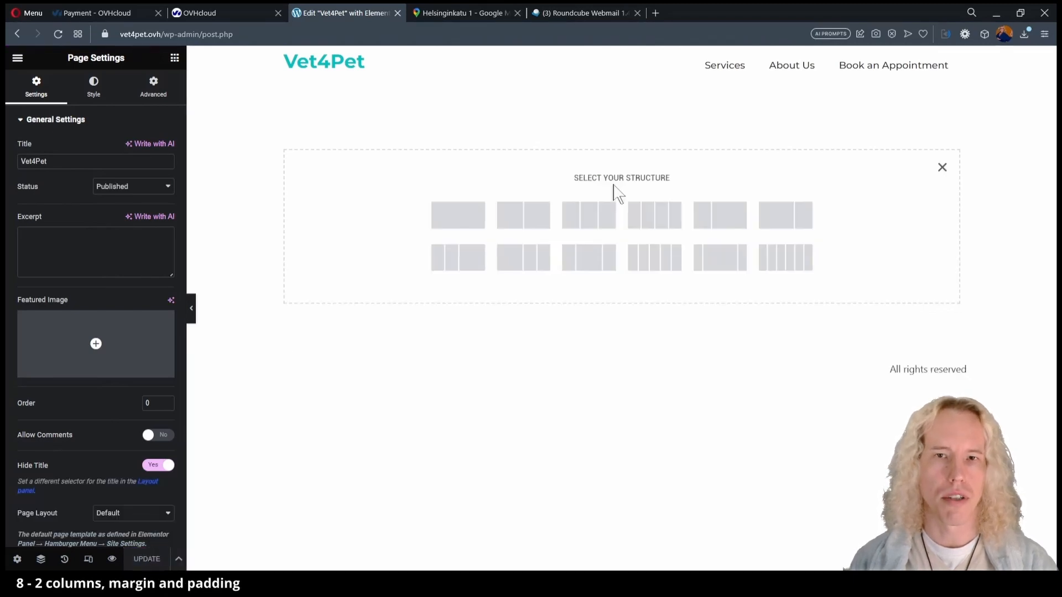
pyautogui.click(541, 220)
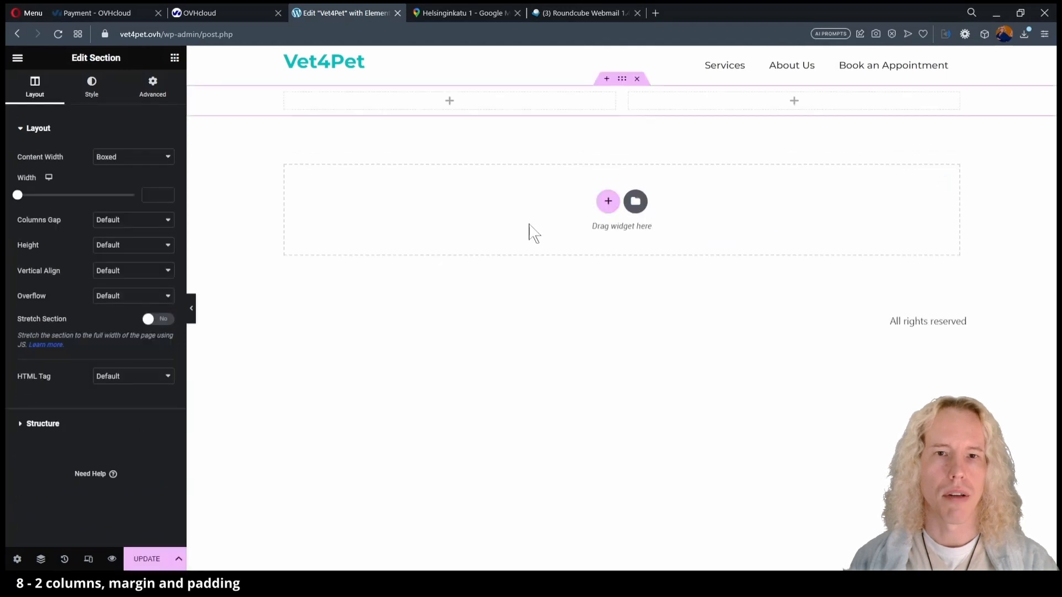
pyautogui.click(164, 103)
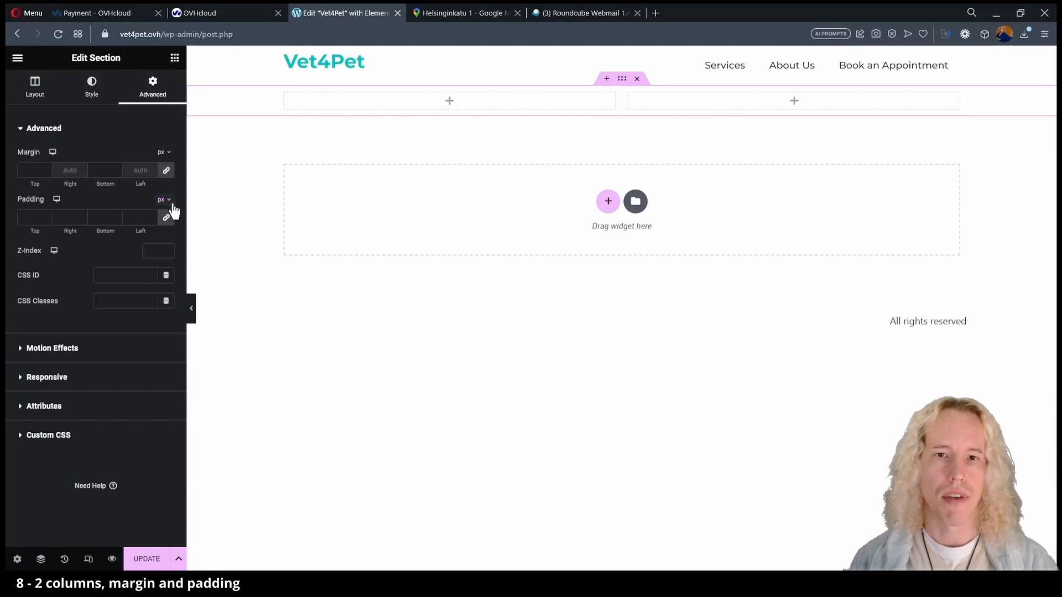
pyautogui.click(166, 217)
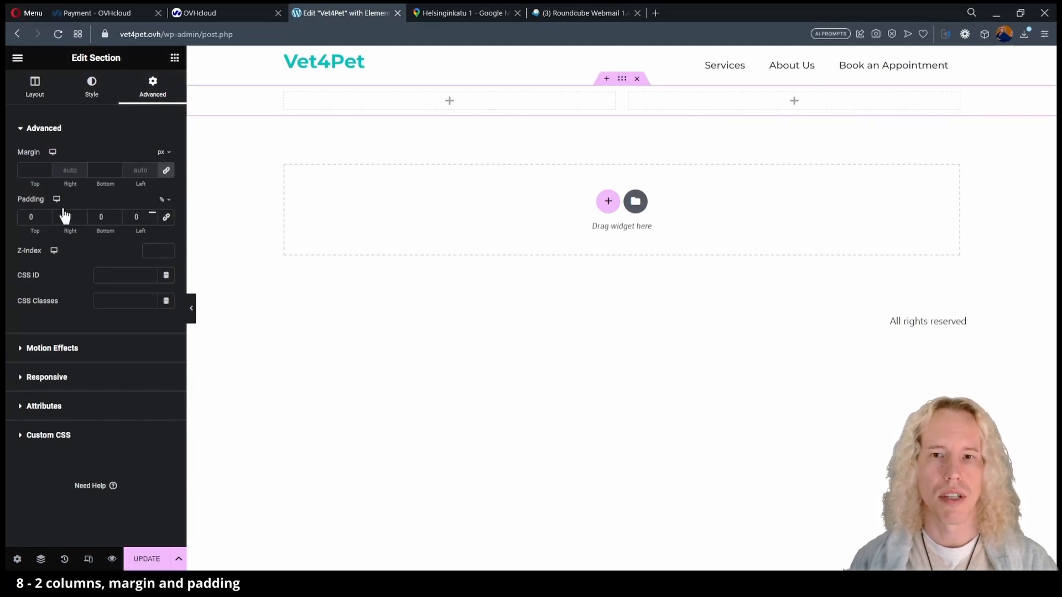
pyautogui.write('6')
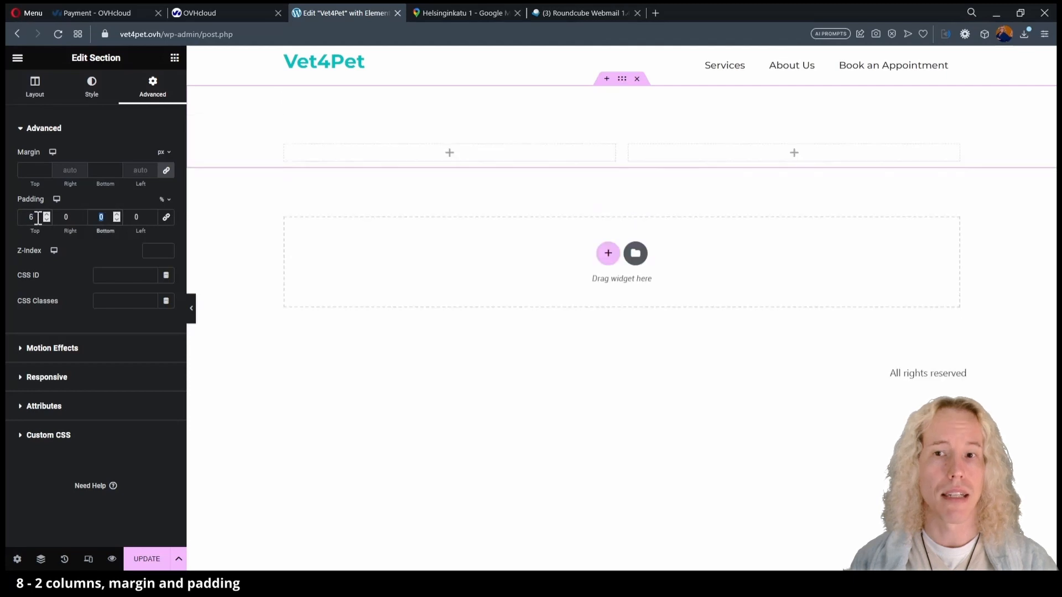
pyautogui.write('6')
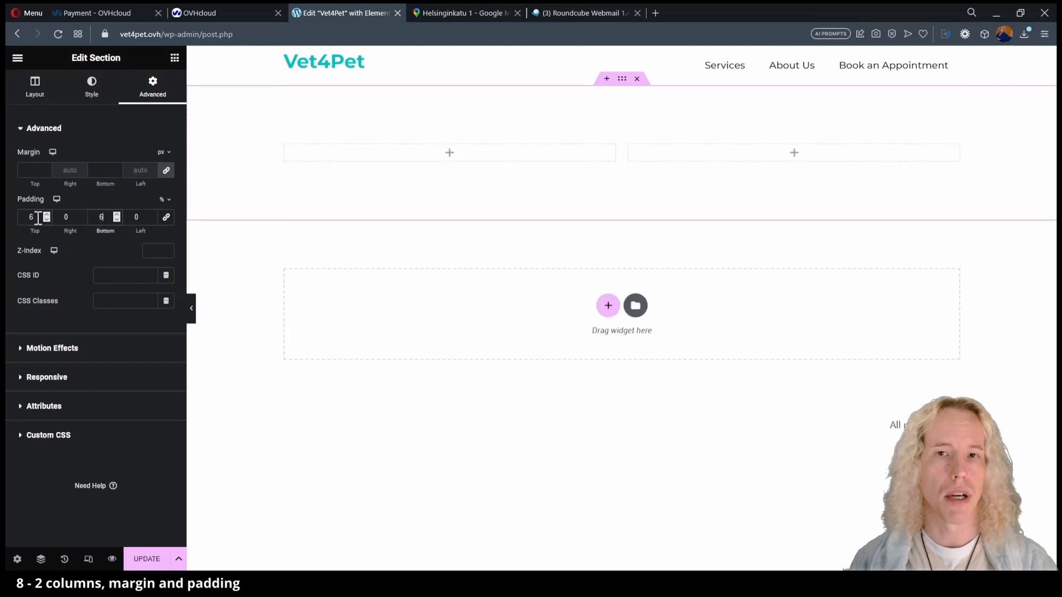
pyautogui.click(175, 58)
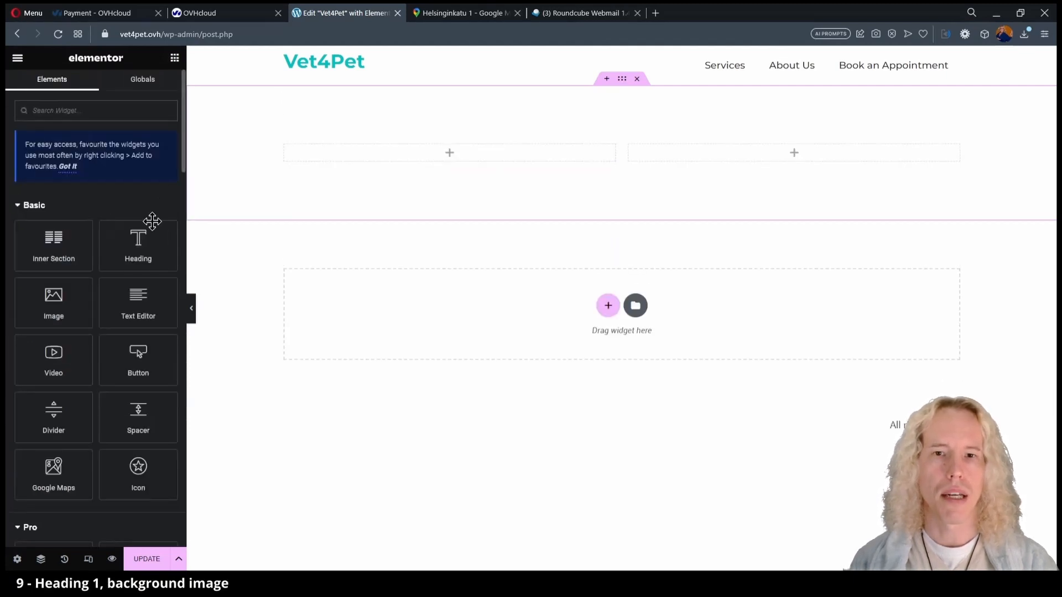
# Drop a Heading widget into the left column and switch the section background to Classic.
pyautogui.moveTo(138, 241); pyautogui.dragTo(360, 163)
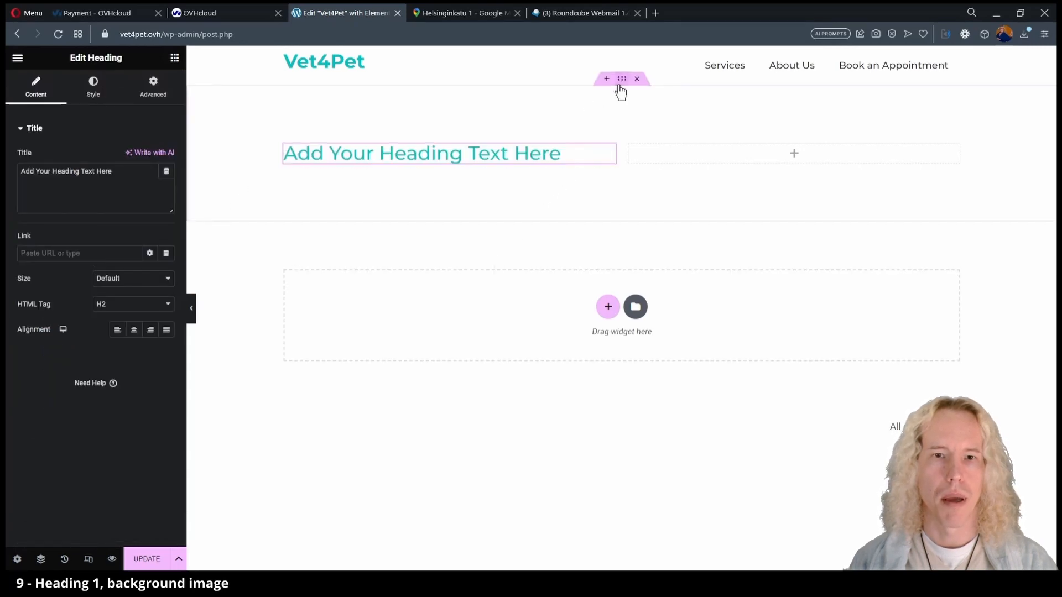
pyautogui.click(620, 87)
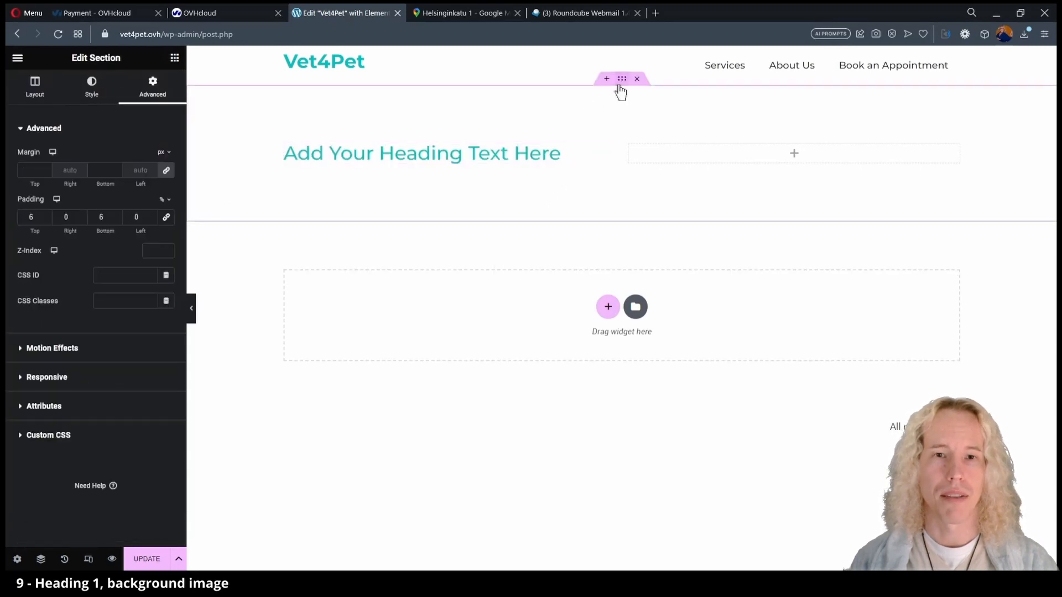
pyautogui.click(108, 86)
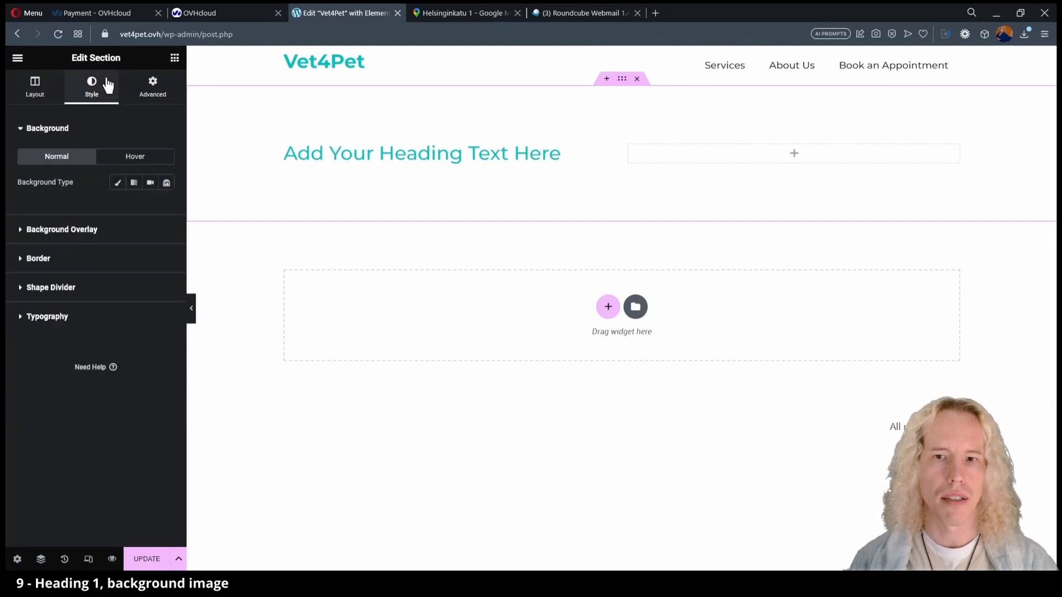
pyautogui.click(119, 185)
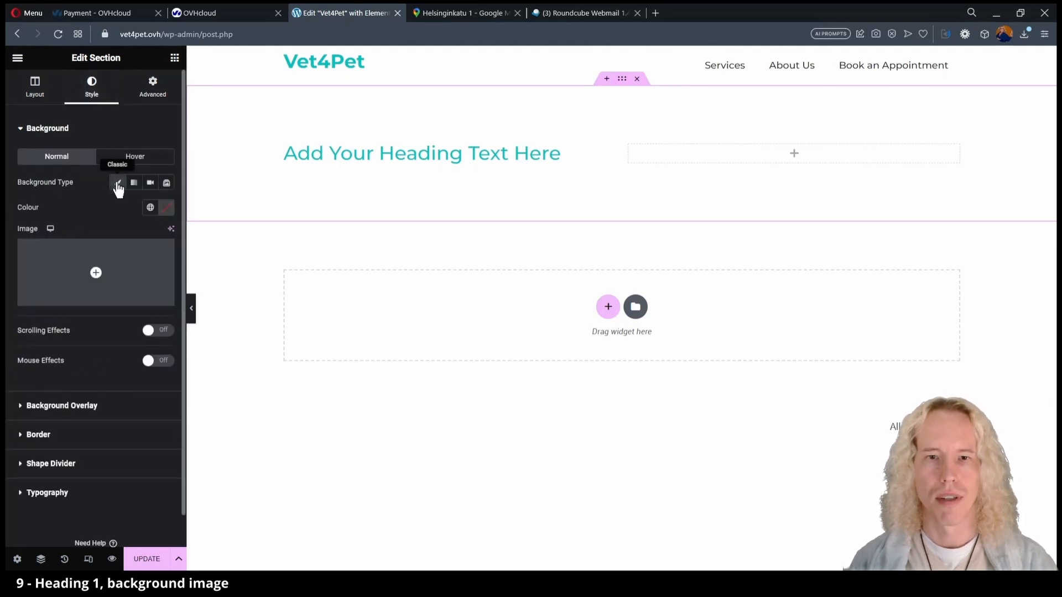
pyautogui.click(98, 281)
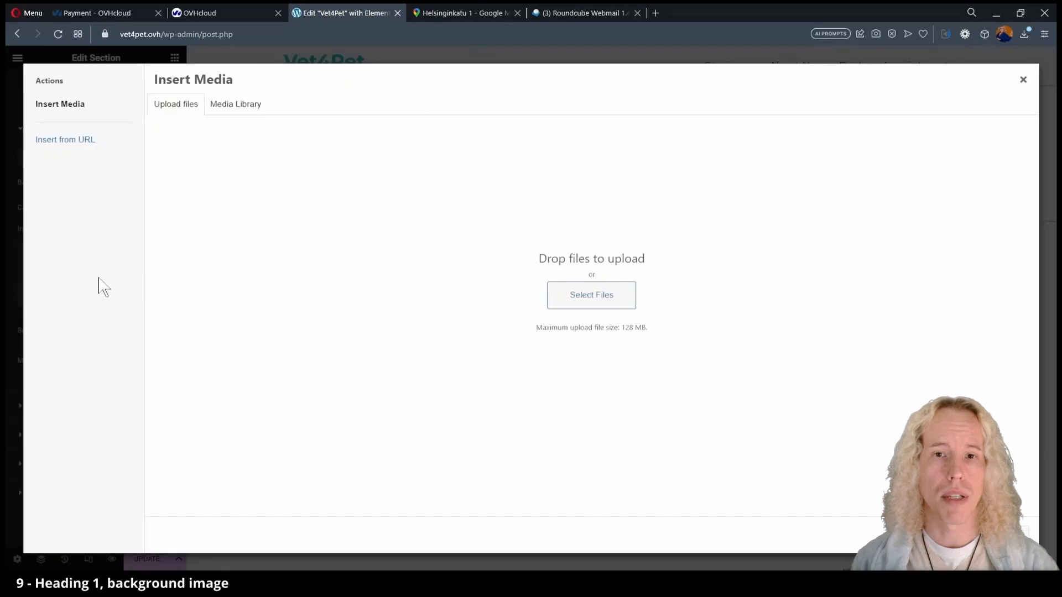
pyautogui.click(237, 106)
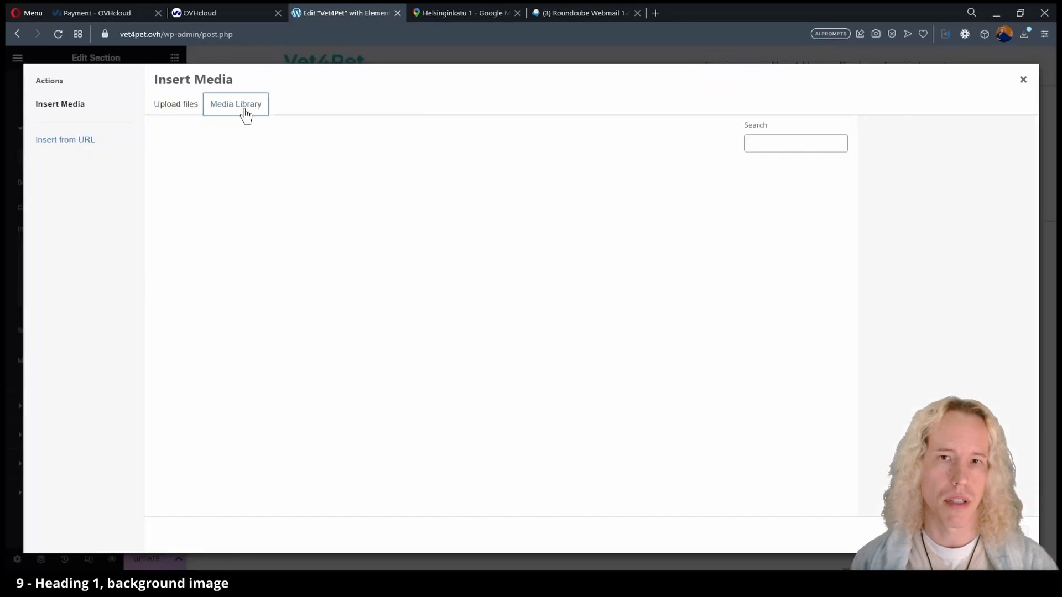
pyautogui.click(490, 328)
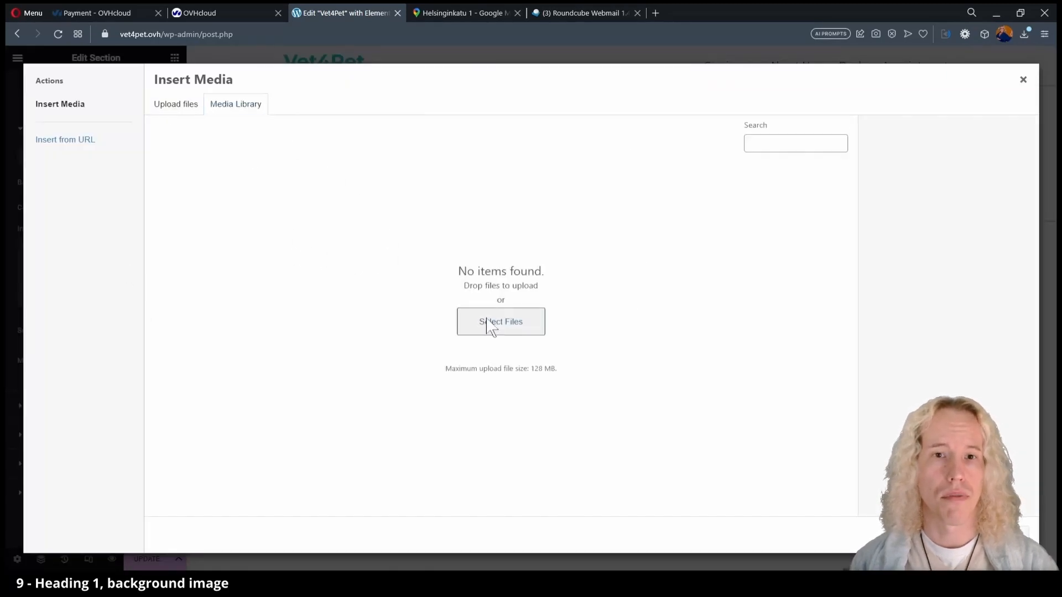
pyautogui.click(1032, 84)
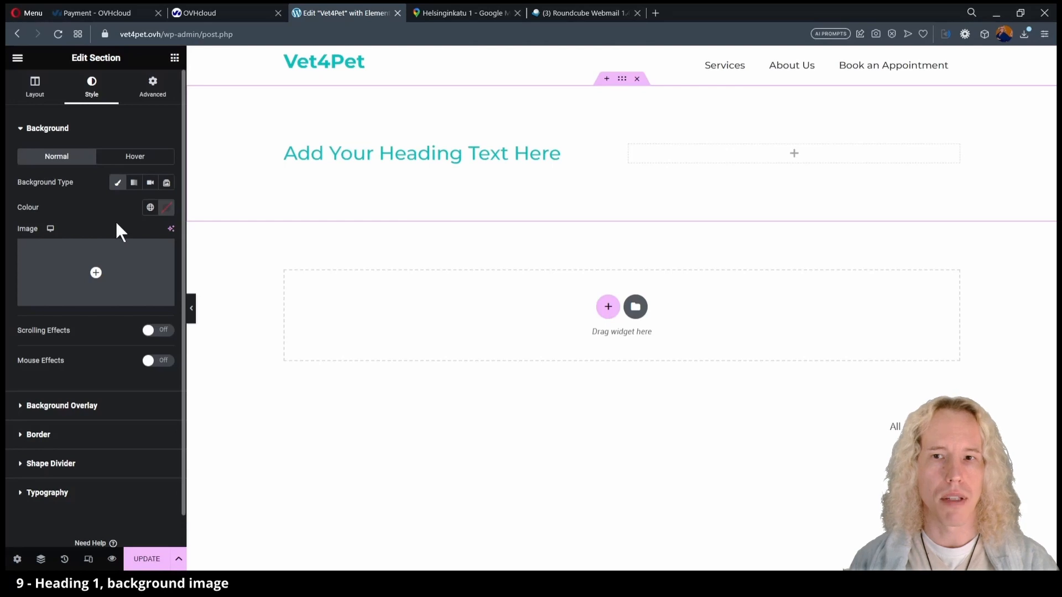
# Start the Elementor AI image generator and enter the prompt 'Happy puppy at a vet's clinic'.
pyautogui.click(171, 229)
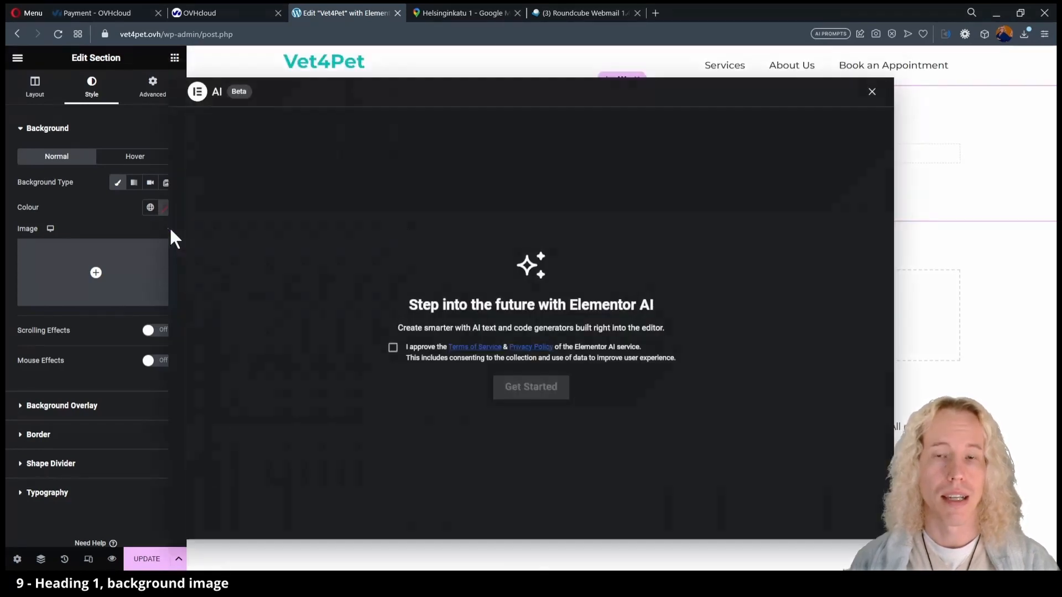
pyautogui.click(392, 348)
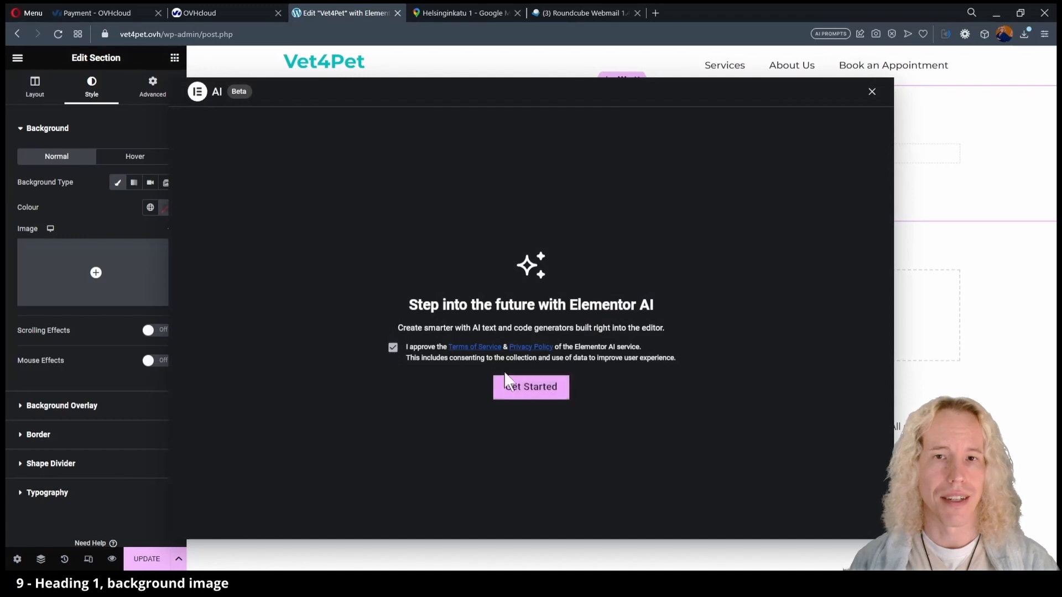
pyautogui.click(522, 389)
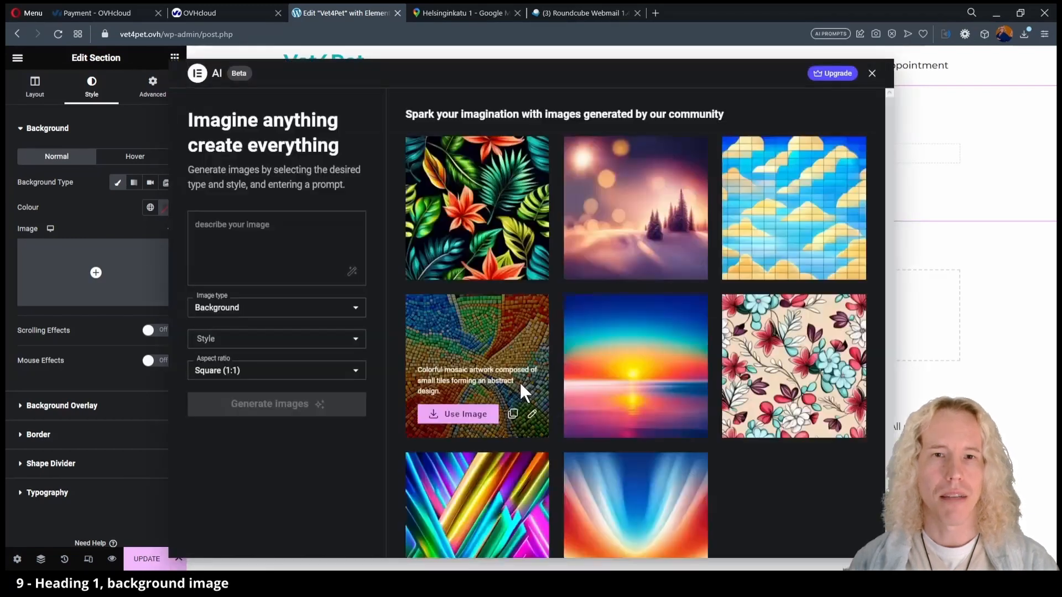
pyautogui.click(276, 258)
pyautogui.write("Happy puppy at a vet's clinic")
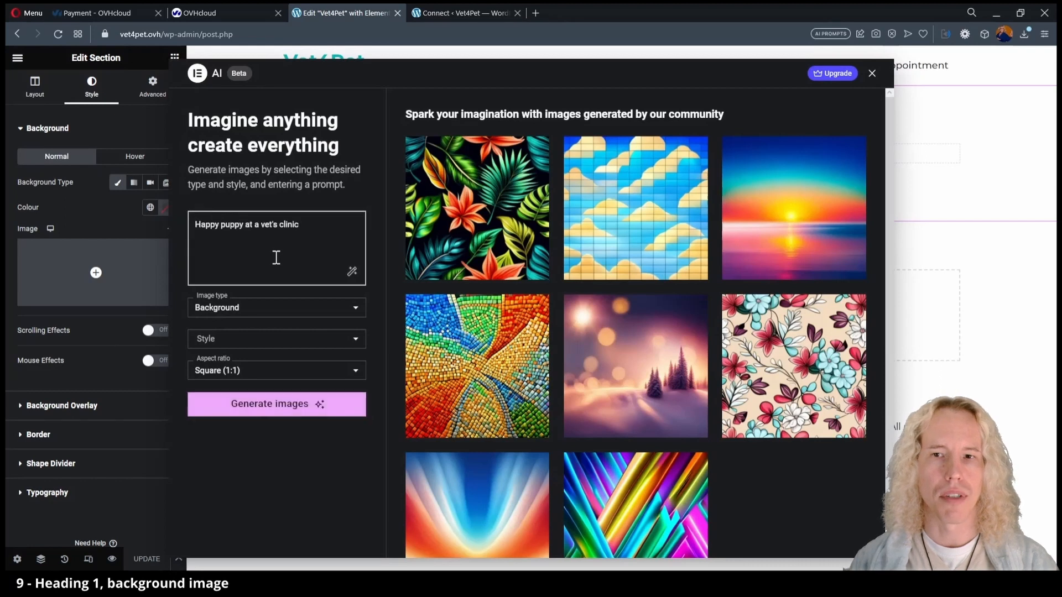
# Generate Photographic images in Landscape (16:9) aspect ratio.
pyautogui.click(260, 309)
pyautogui.click(255, 350)
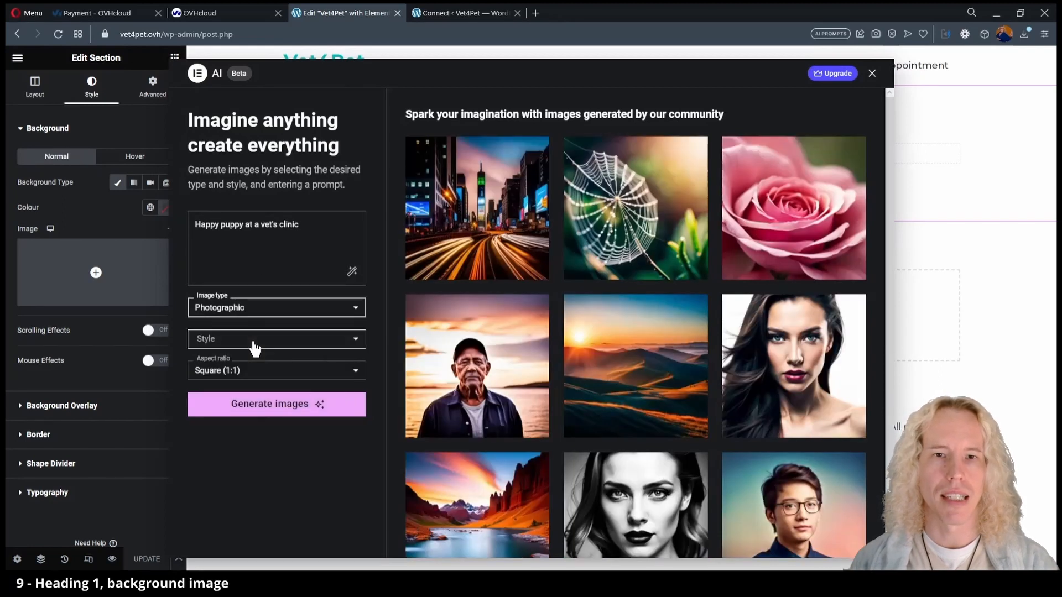
pyautogui.click(257, 372)
pyautogui.click(244, 537)
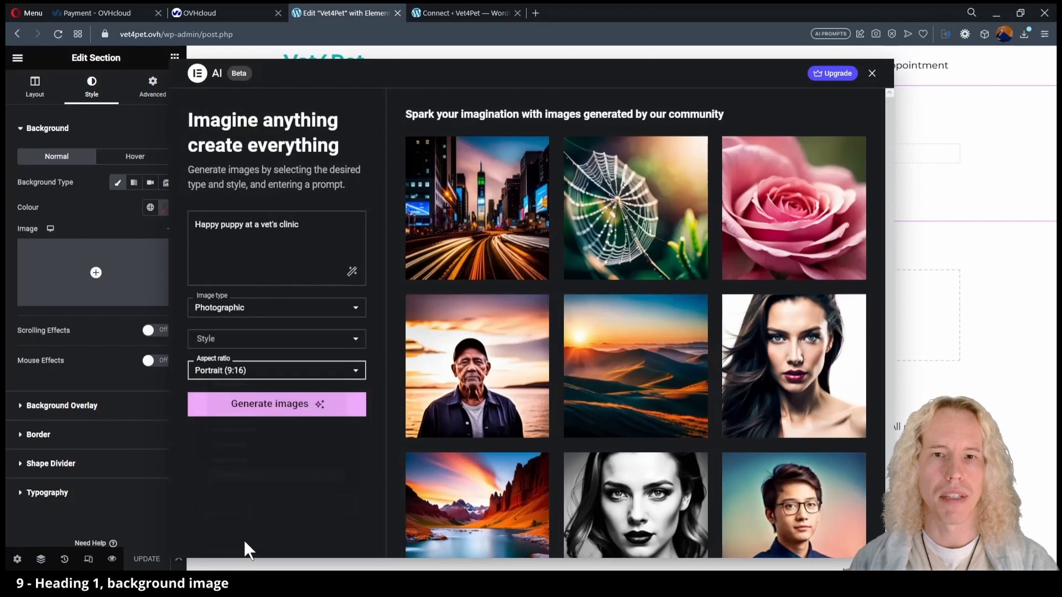
pyautogui.click(289, 407)
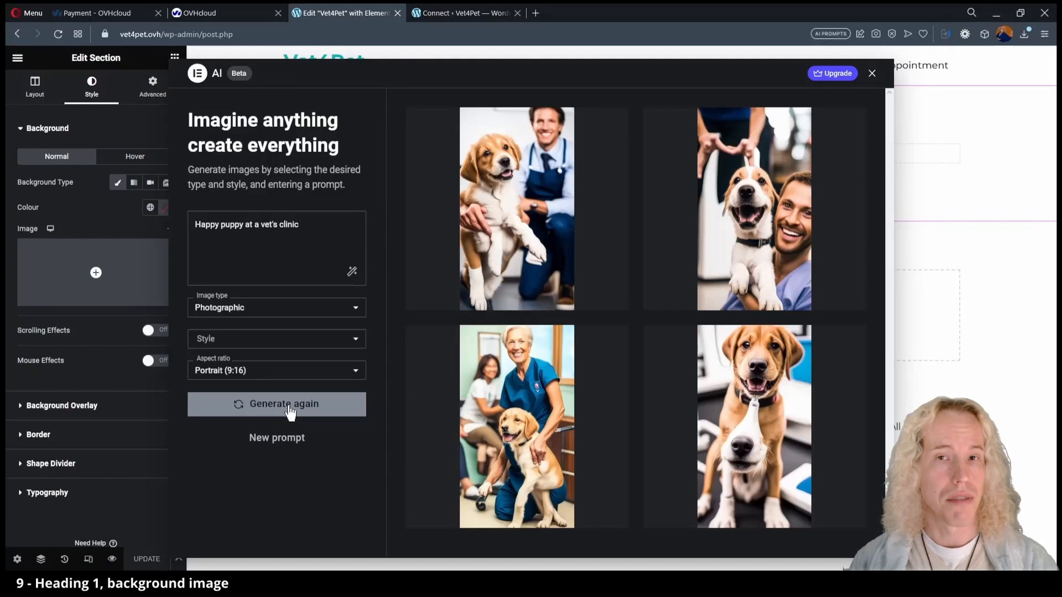
pyautogui.click(280, 370)
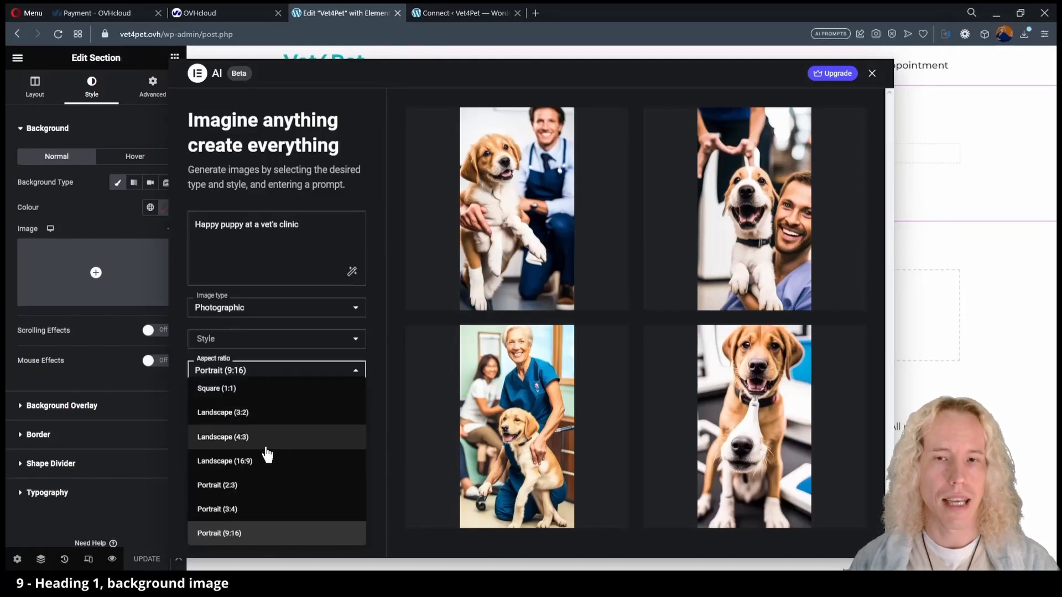
pyautogui.click(266, 461)
pyautogui.click(284, 407)
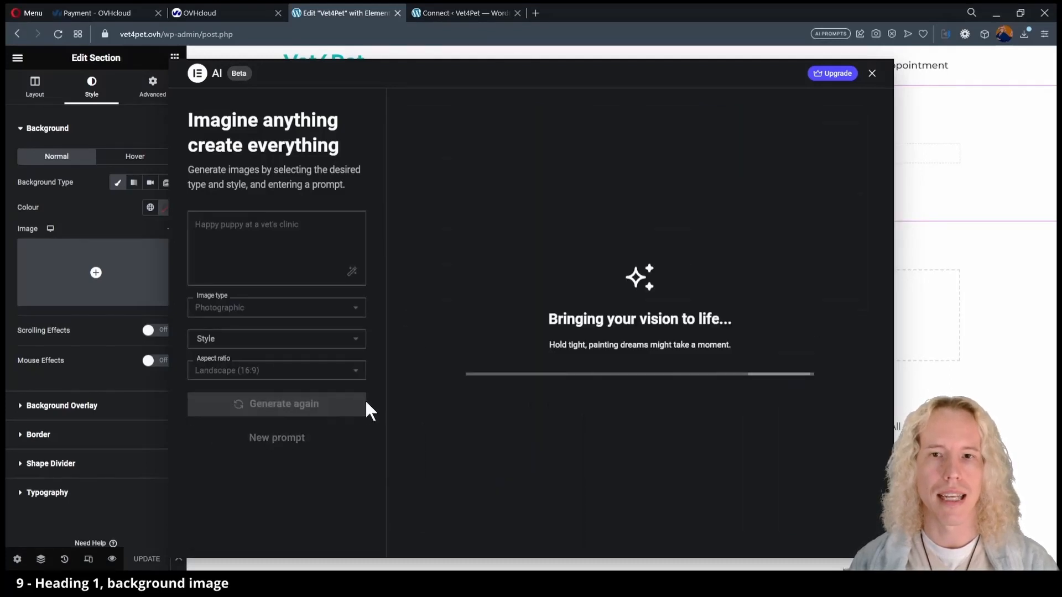
pyautogui.moveTo(468, 409)
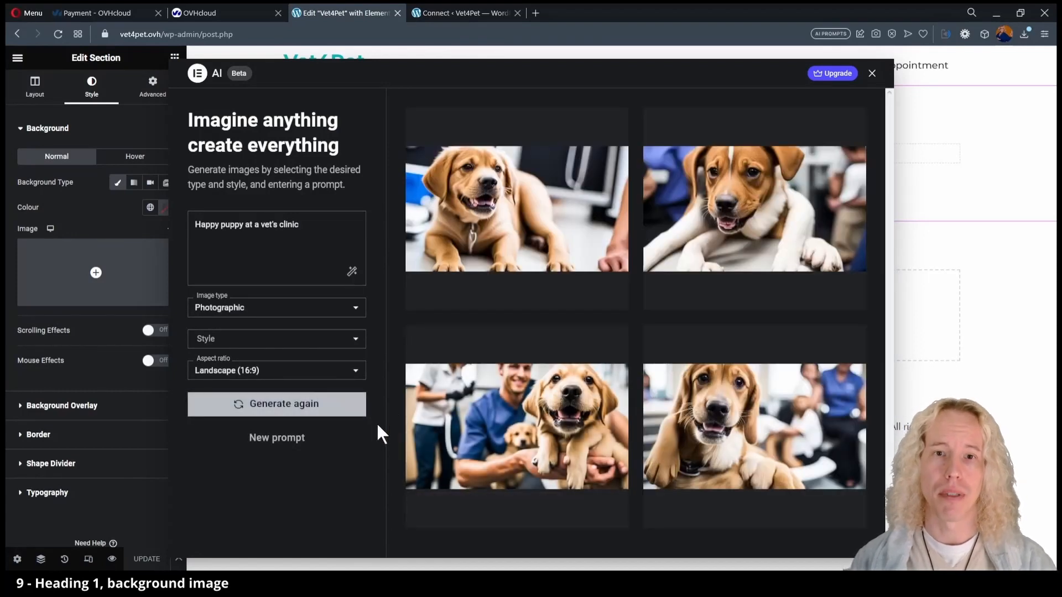
pyautogui.click(323, 237)
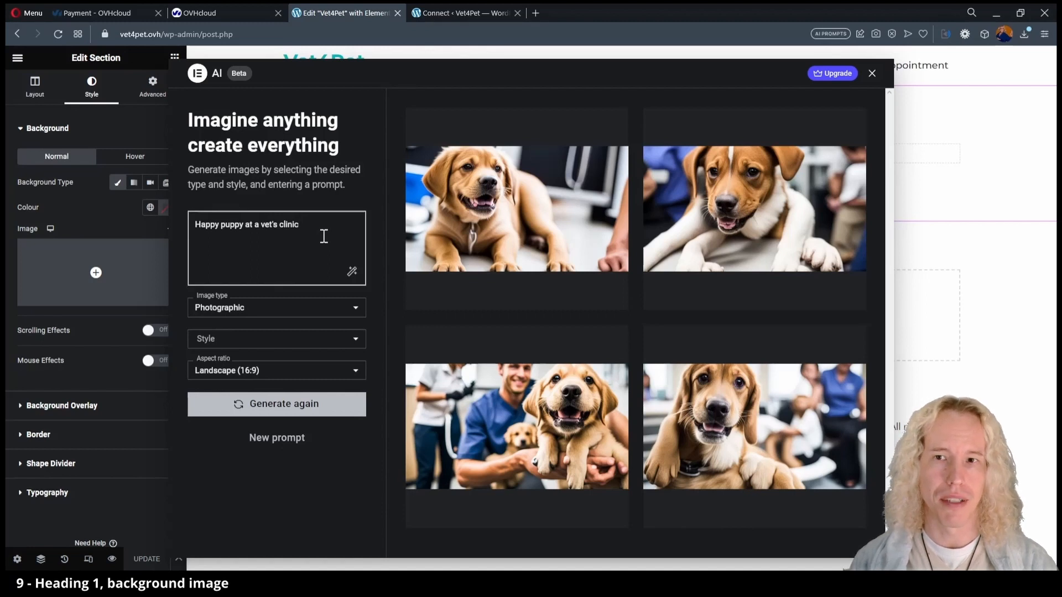
pyautogui.moveTo(748, 452)
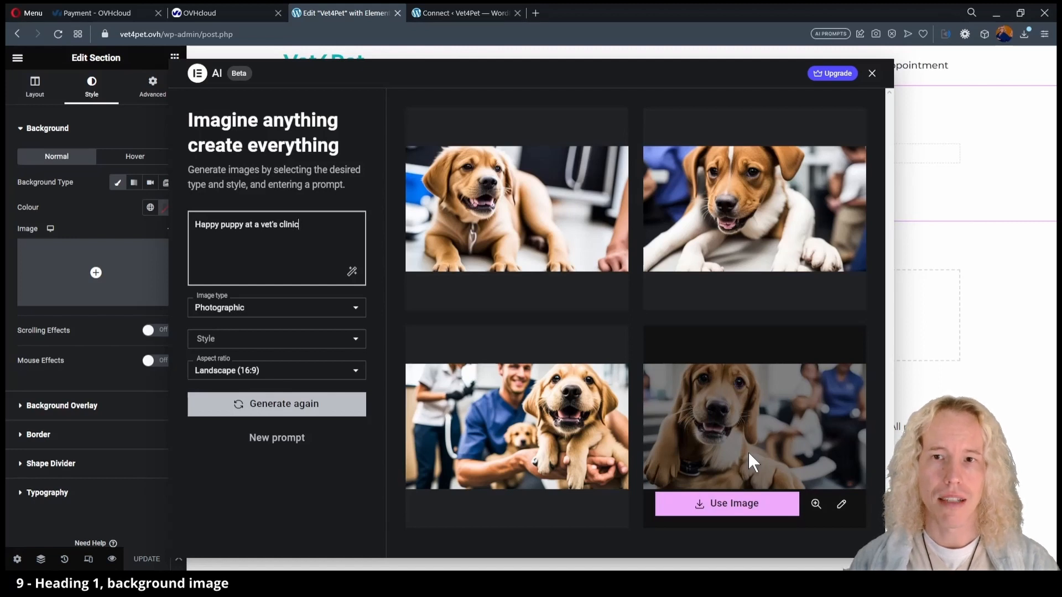
# Upscale the bottom-right puppy image to 1024 and use it as the section background.
pyautogui.click(842, 505)
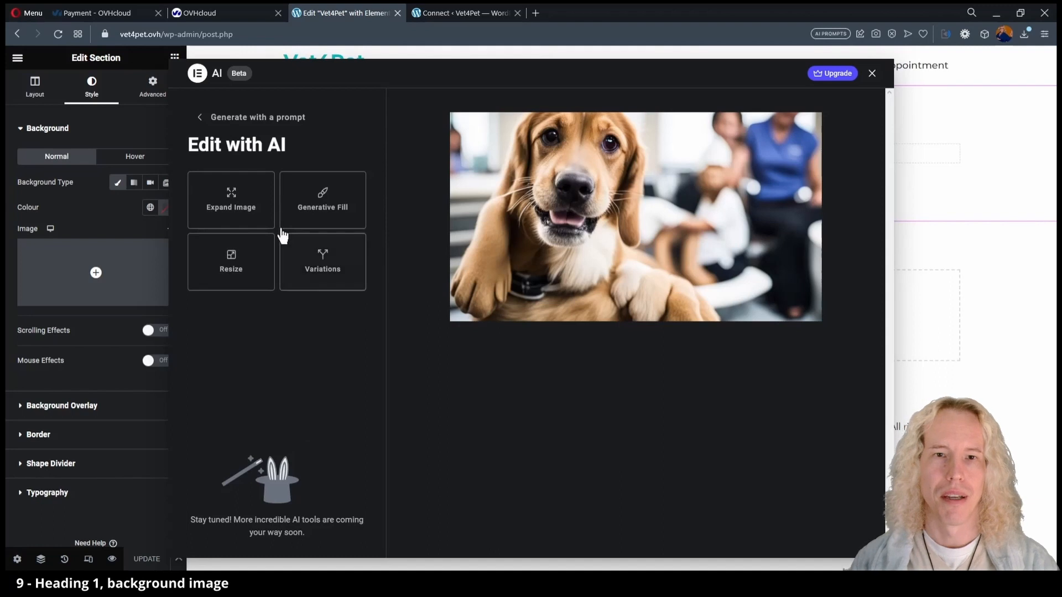
pyautogui.click(241, 281)
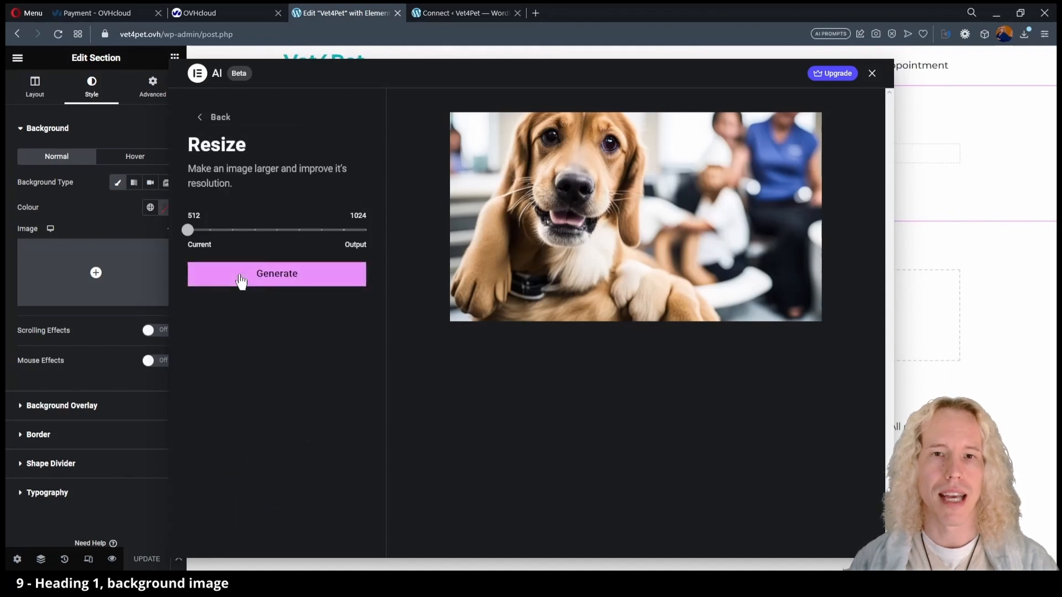
pyautogui.moveTo(188, 230); pyautogui.dragTo(365, 230)
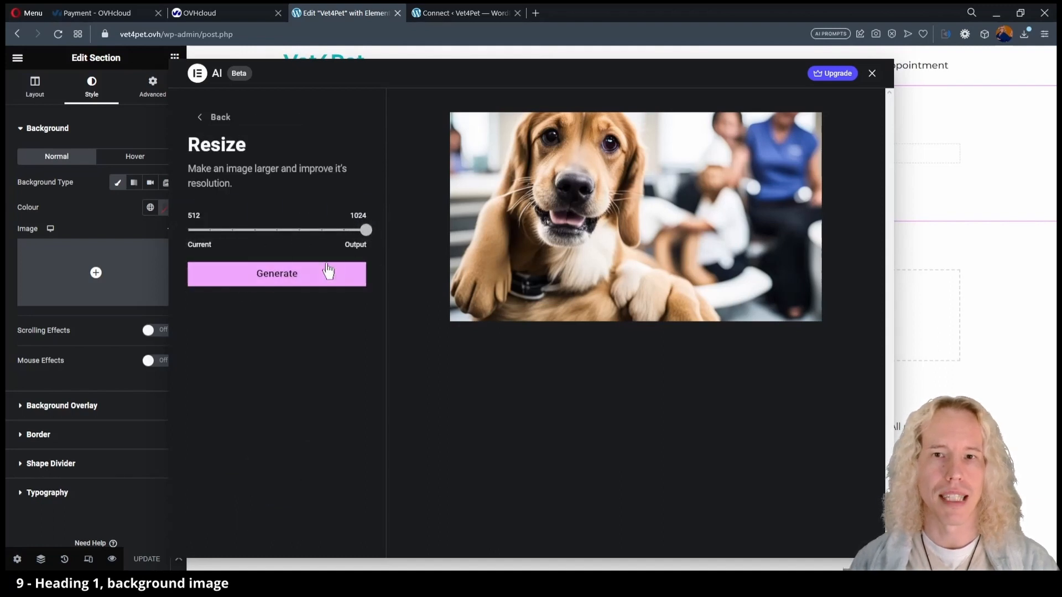
pyautogui.click(292, 273)
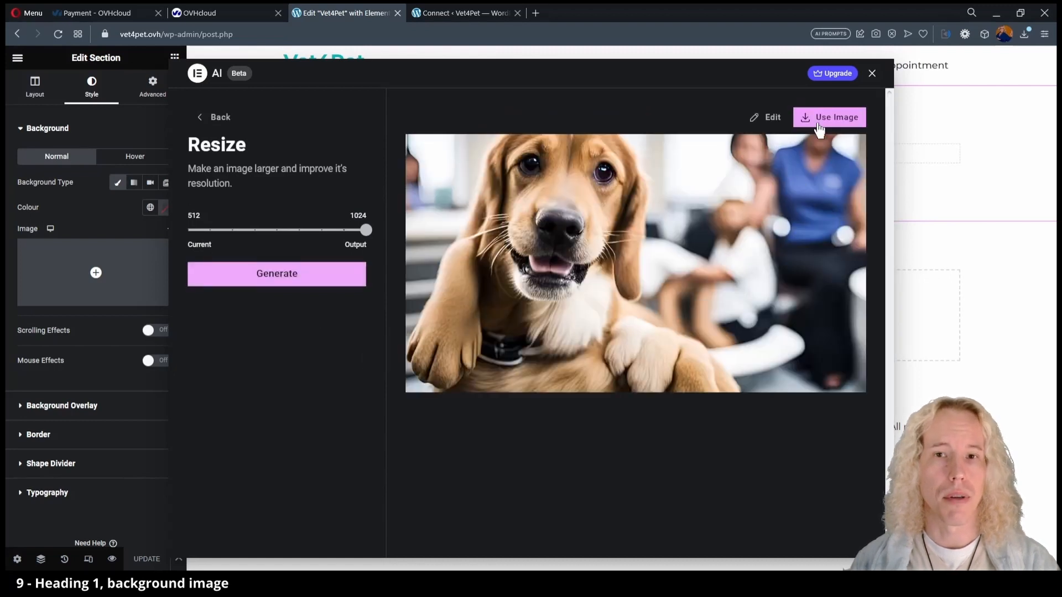
pyautogui.click(819, 123)
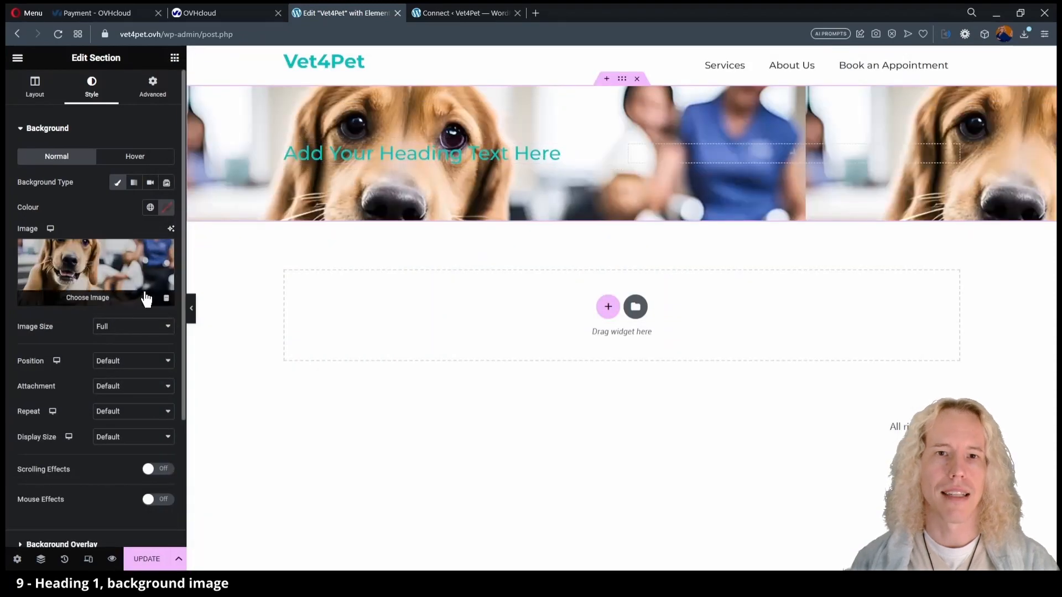
# Move the heading into the right column and set the background to No-repeat.
pyautogui.moveTo(611, 155); pyautogui.dragTo(764, 155)
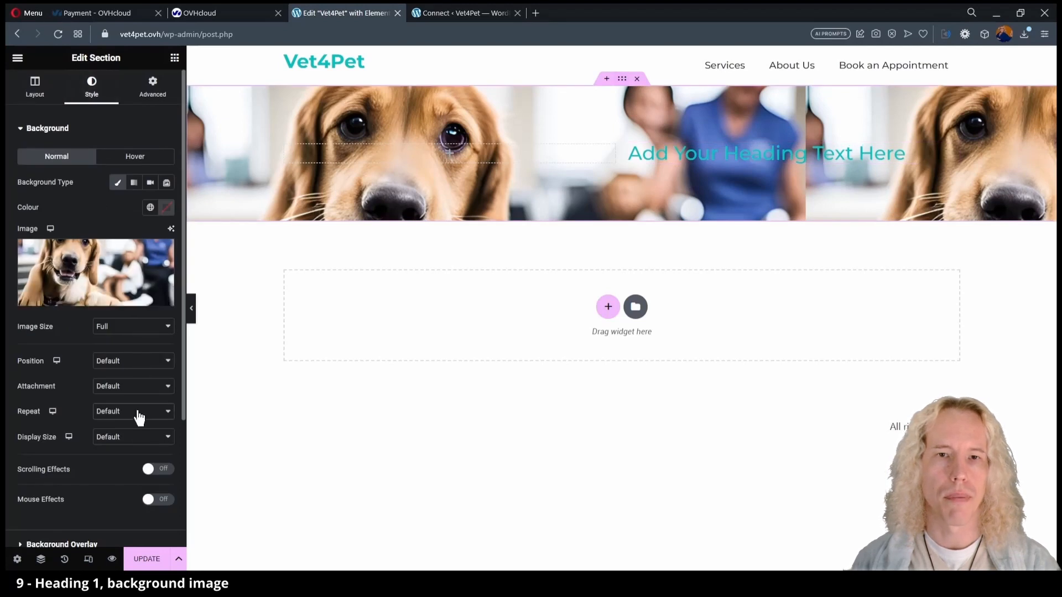
pyautogui.click(131, 433)
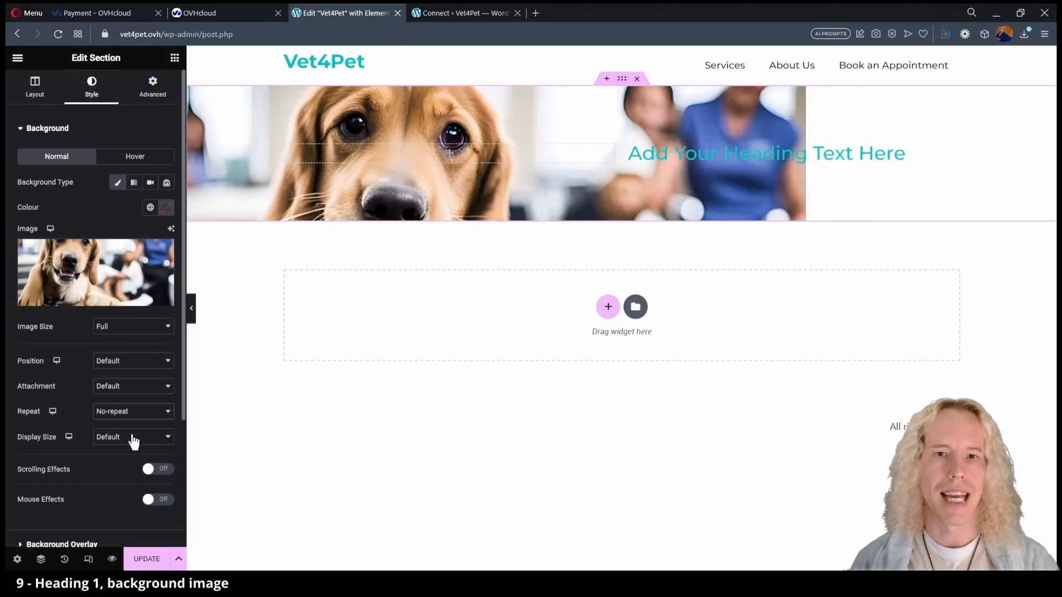
pyautogui.click(20, 131)
# Make the background overlay a gradient from transparent white to the global Background grey.
pyautogui.click(19, 178)
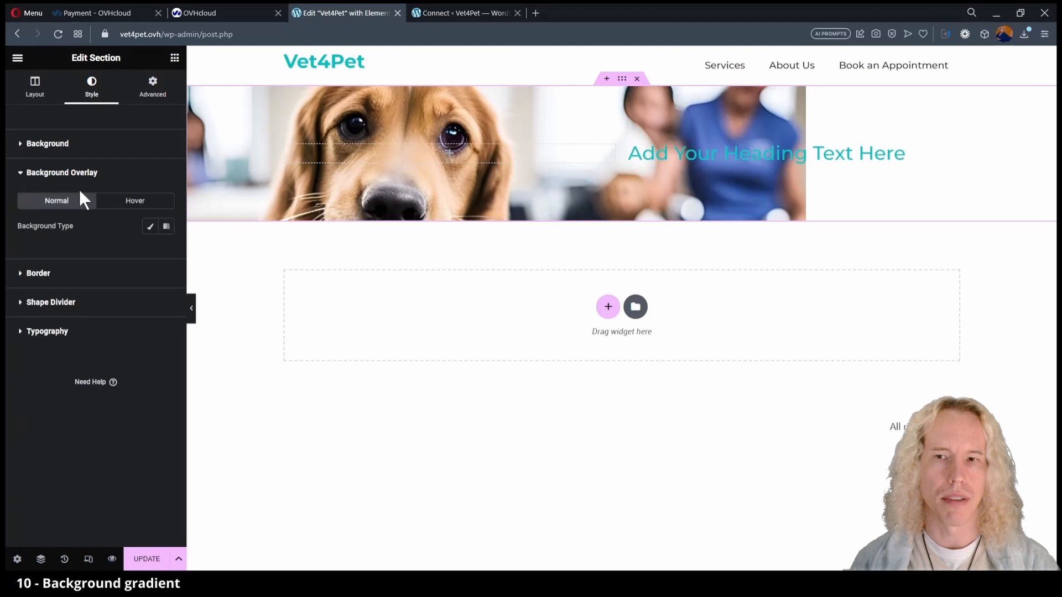
pyautogui.click(167, 227)
pyautogui.click(150, 314)
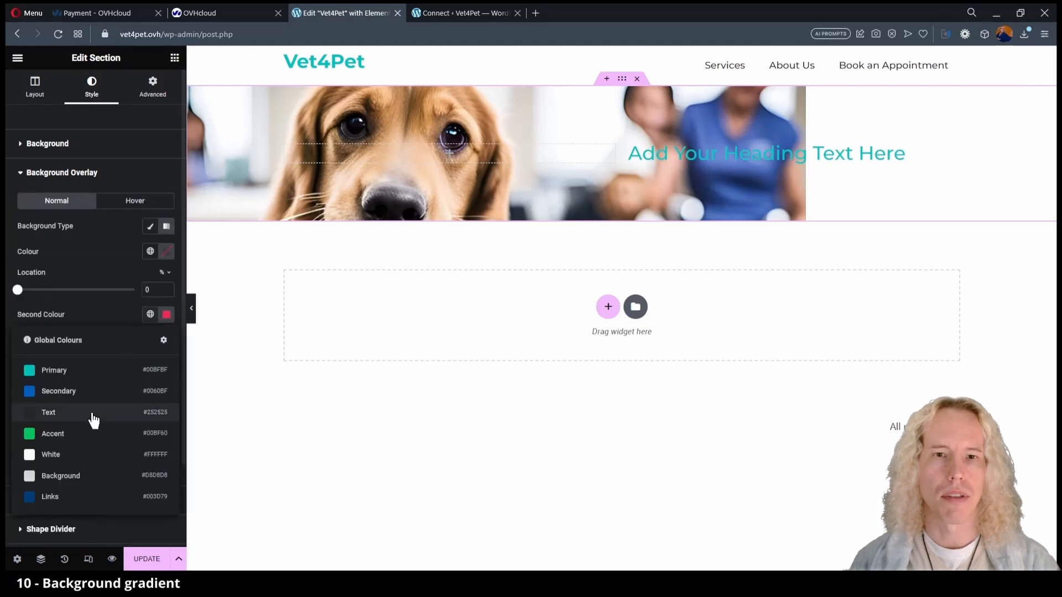
pyautogui.click(66, 475)
pyautogui.click(150, 252)
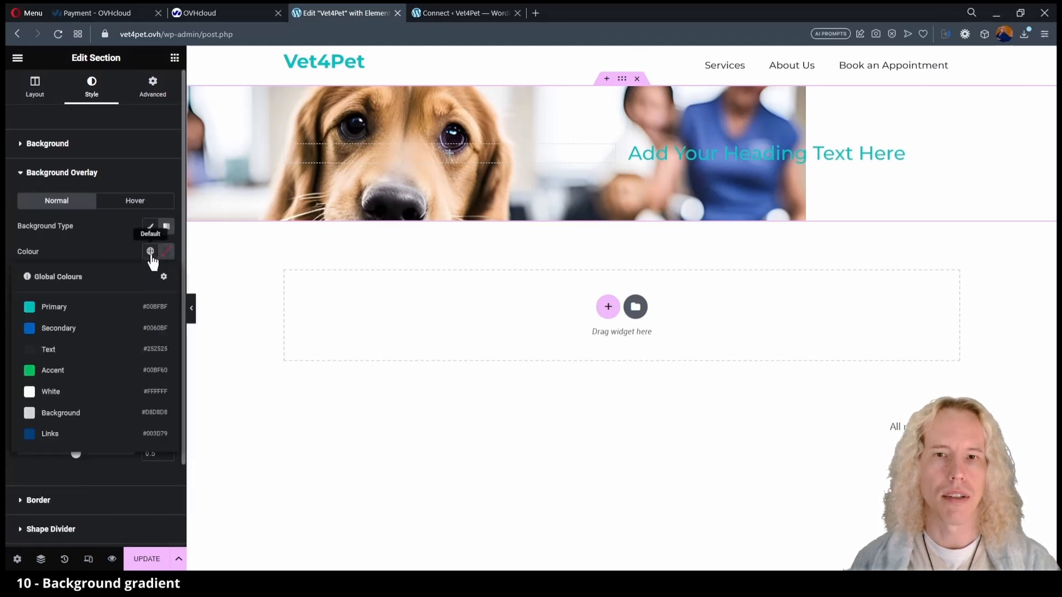
pyautogui.click(57, 393)
pyautogui.click(166, 251)
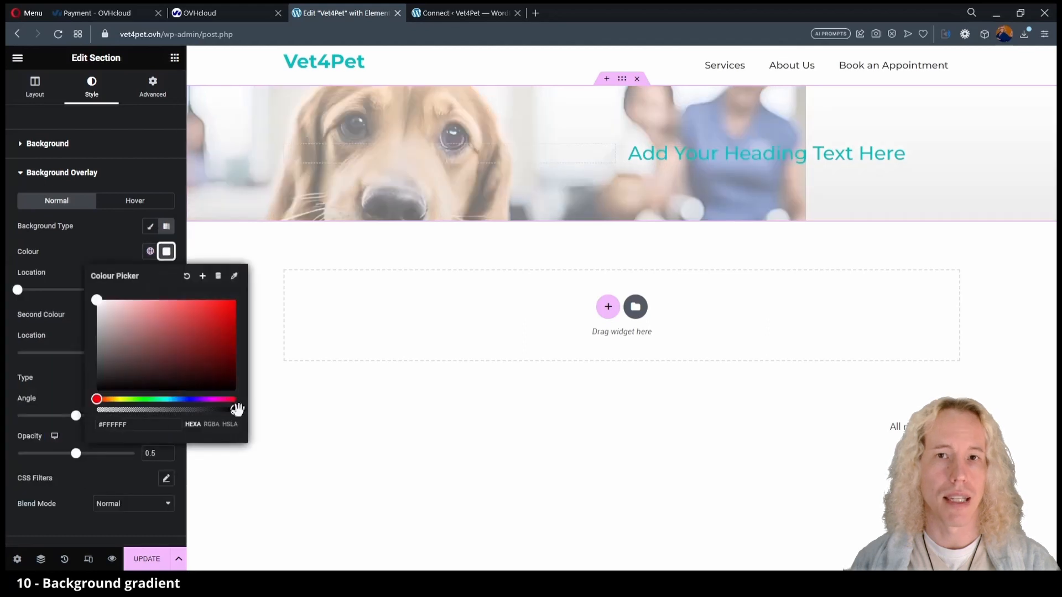
pyautogui.moveTo(236, 410); pyautogui.dragTo(73, 416)
pyautogui.click(106, 241)
# Set gradient locations to 28% and 56% at a 118° angle, then add a Text Editor below the heading.
pyautogui.moveTo(16, 290); pyautogui.dragTo(90, 290)
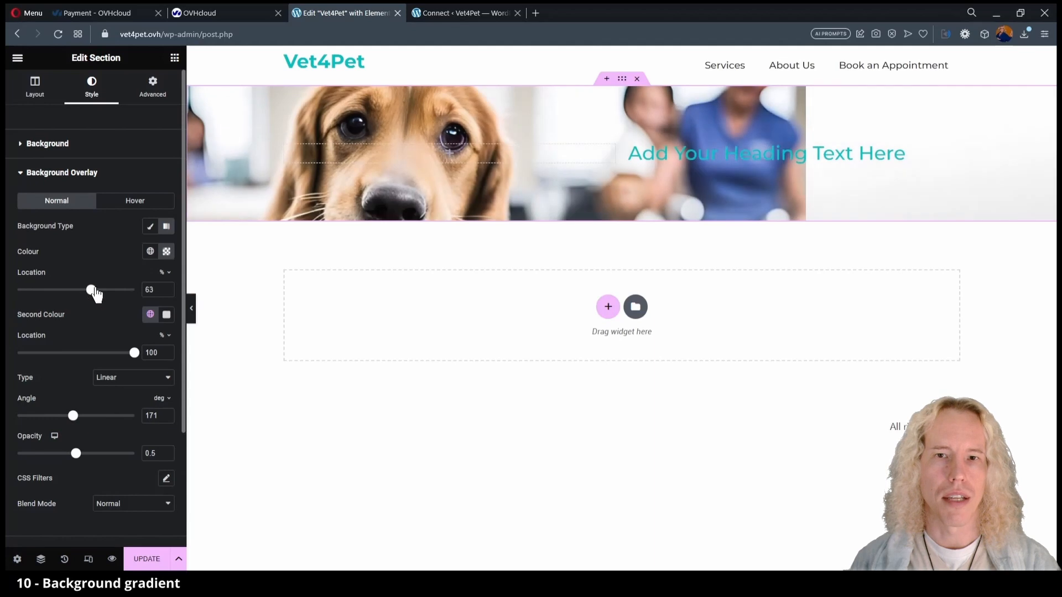
pyautogui.moveTo(73, 416); pyautogui.dragTo(36, 419)
pyautogui.moveTo(76, 454); pyautogui.dragTo(155, 455)
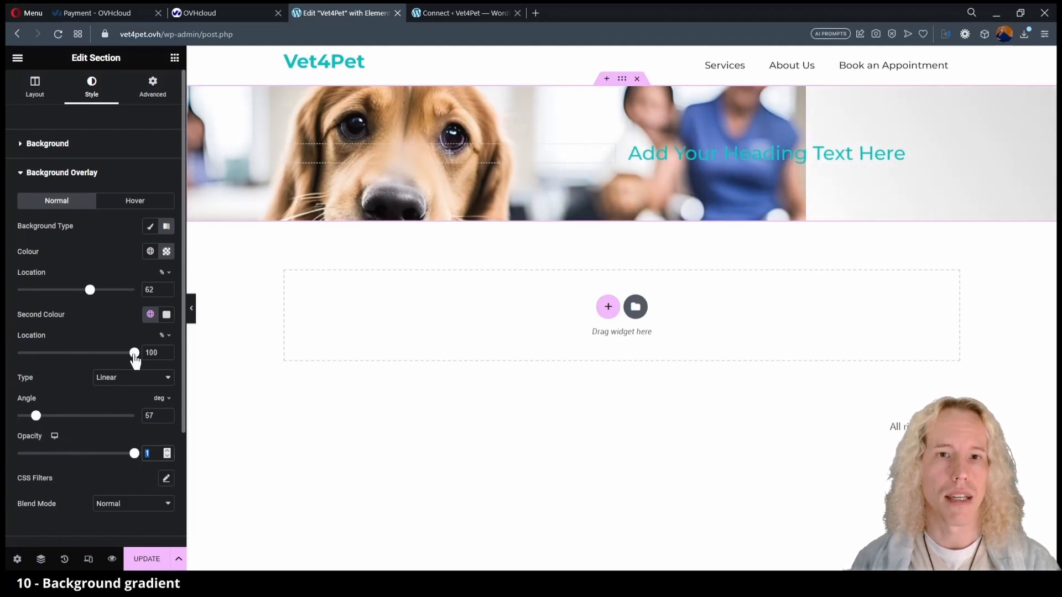
pyautogui.moveTo(133, 353); pyautogui.dragTo(93, 353)
pyautogui.moveTo(90, 290); pyautogui.dragTo(64, 290)
pyautogui.moveTo(35, 416); pyautogui.dragTo(43, 417)
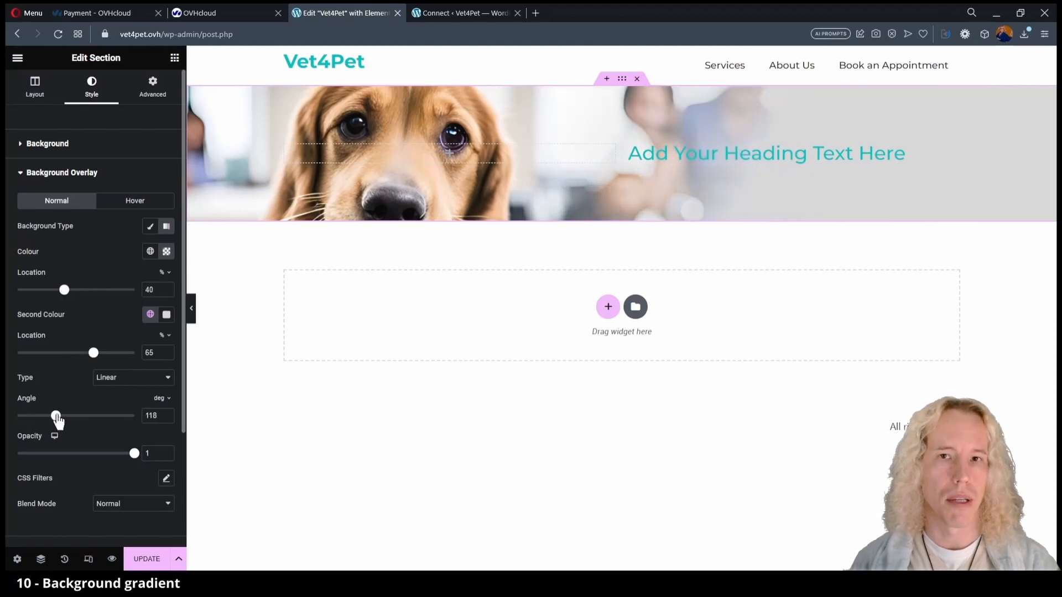
pyautogui.click(192, 308)
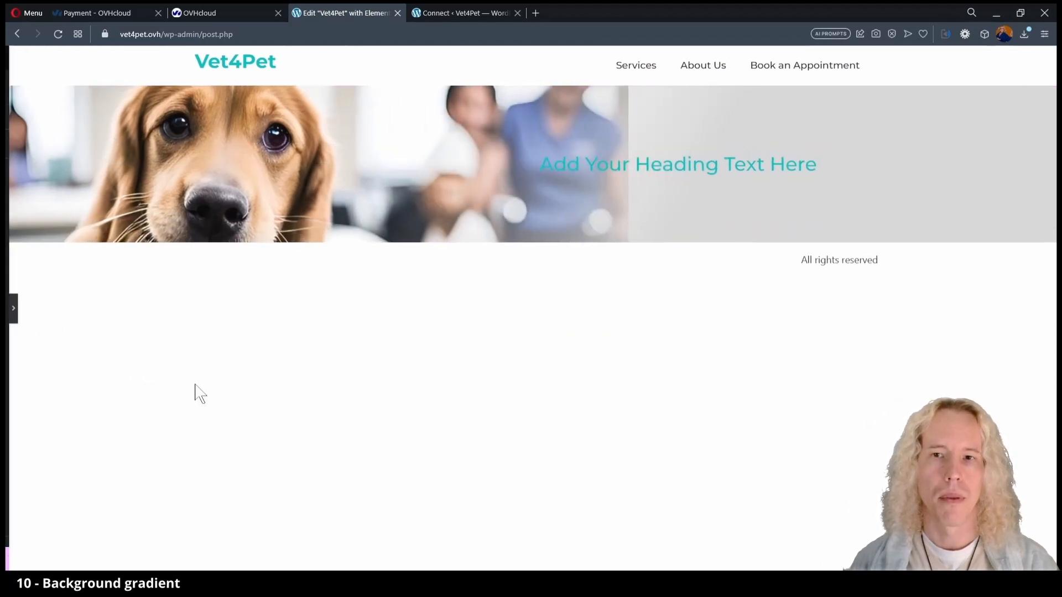
pyautogui.click(12, 312)
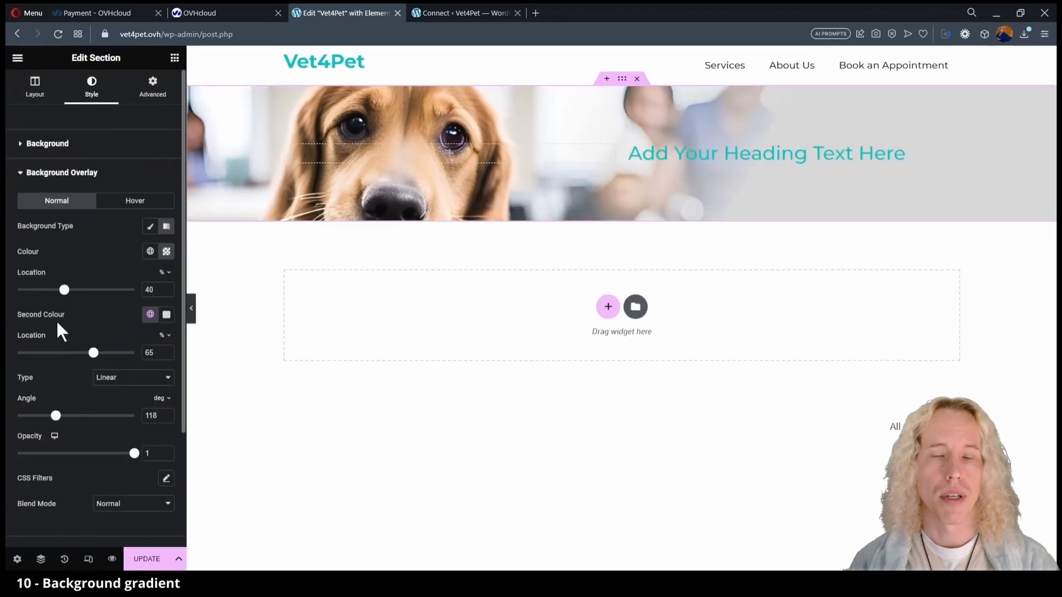
pyautogui.moveTo(64, 291); pyautogui.dragTo(50, 290)
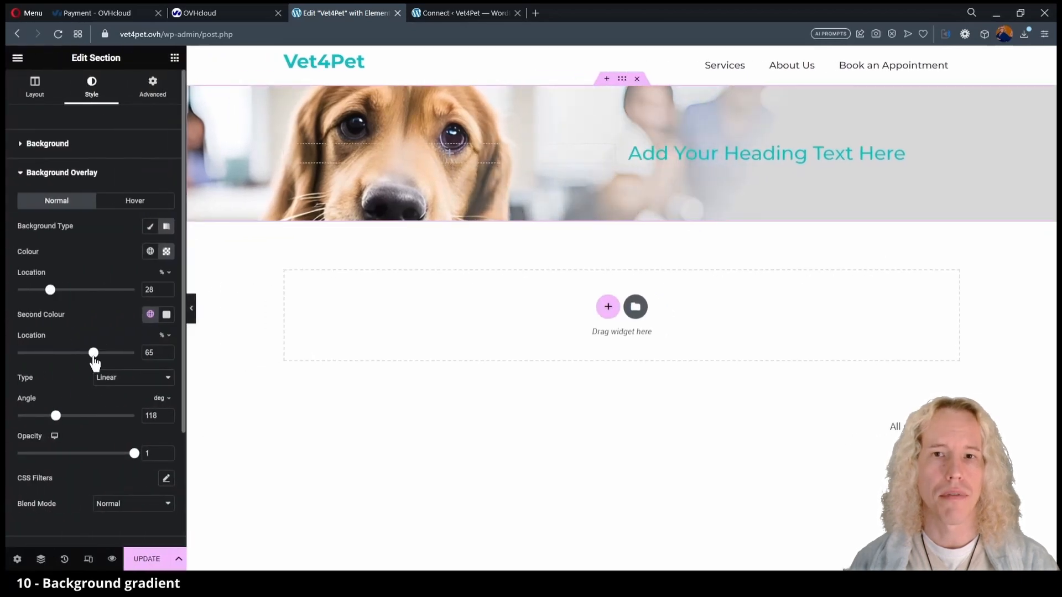
pyautogui.moveTo(94, 354); pyautogui.dragTo(82, 354)
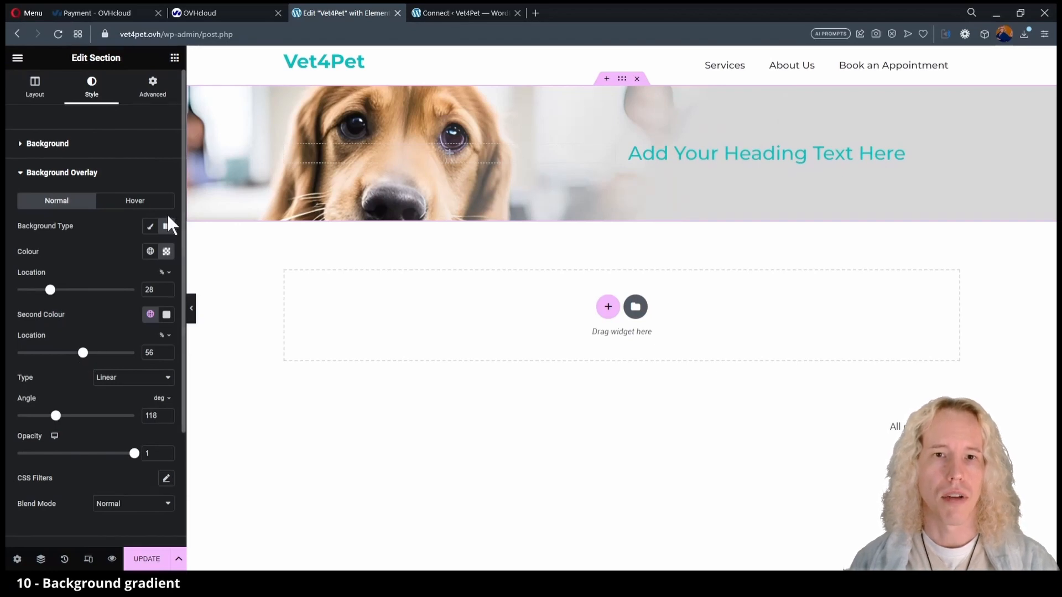
pyautogui.click(191, 309)
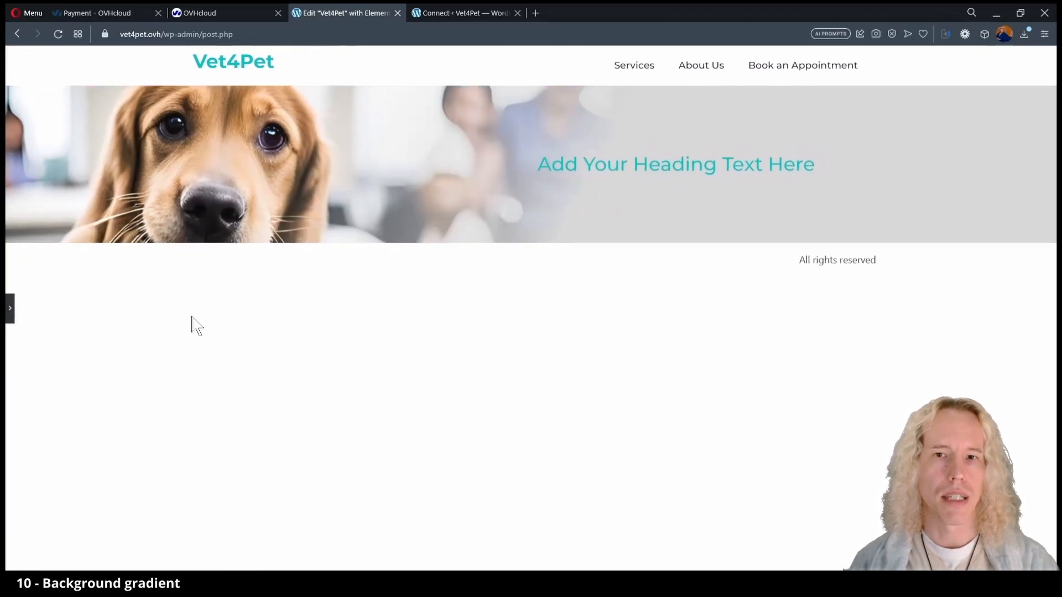
pyautogui.click(10, 310)
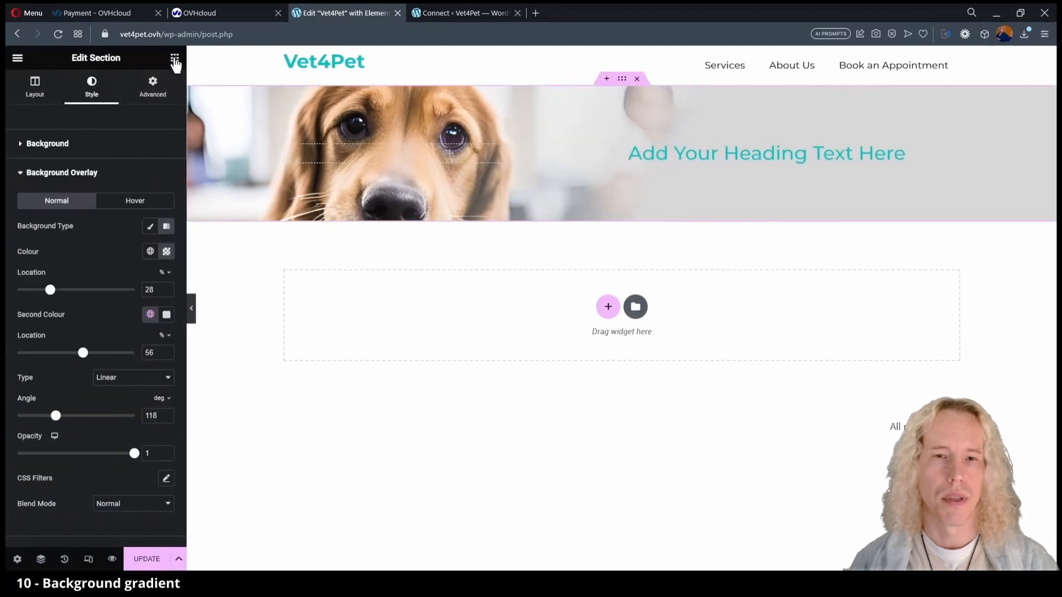
pyautogui.click(174, 57)
pyautogui.moveTo(139, 301); pyautogui.dragTo(718, 165)
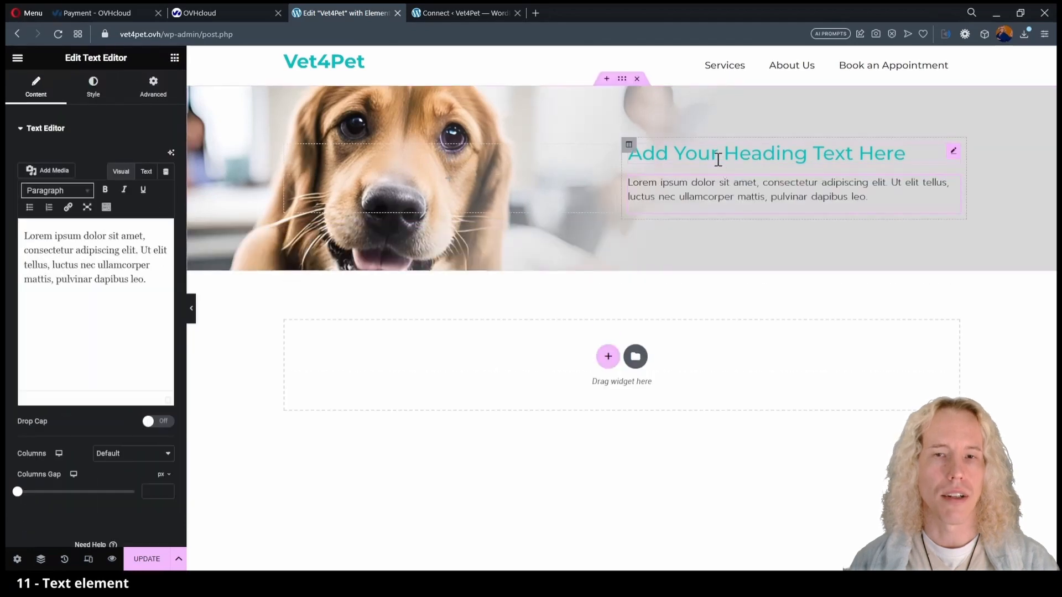
# Colour the hero heading with the global Secondary blue and make it an H1.
pyautogui.click(718, 160)
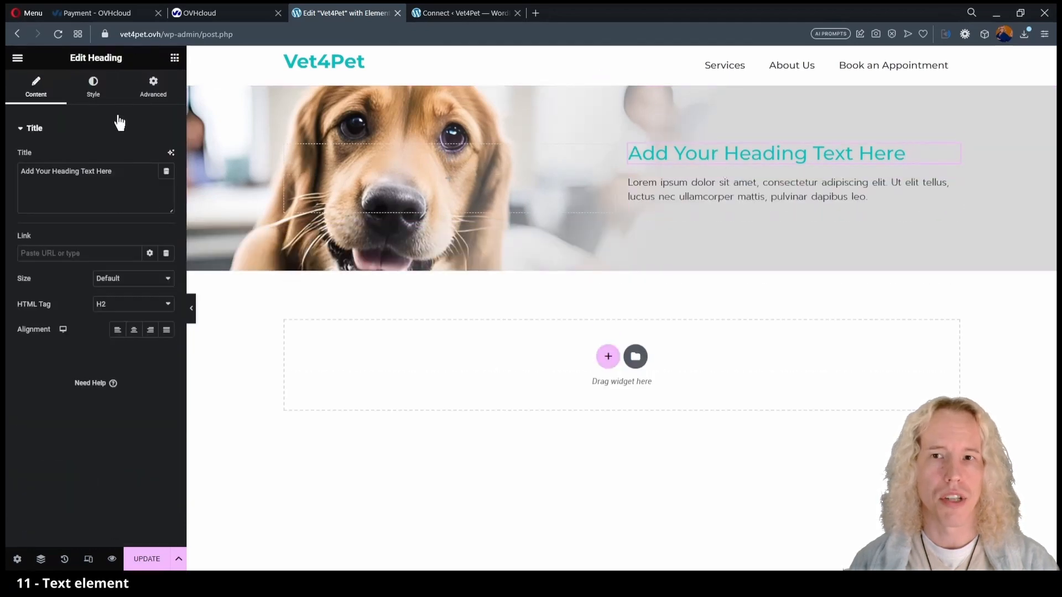
pyautogui.click(92, 94)
pyautogui.click(150, 157)
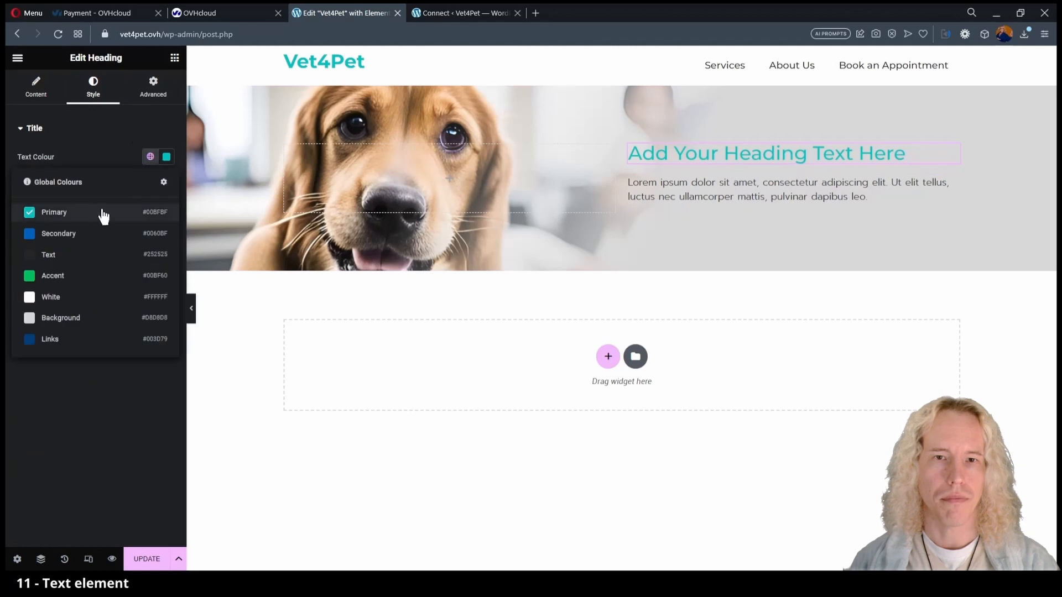
pyautogui.click(85, 232)
pyautogui.click(37, 89)
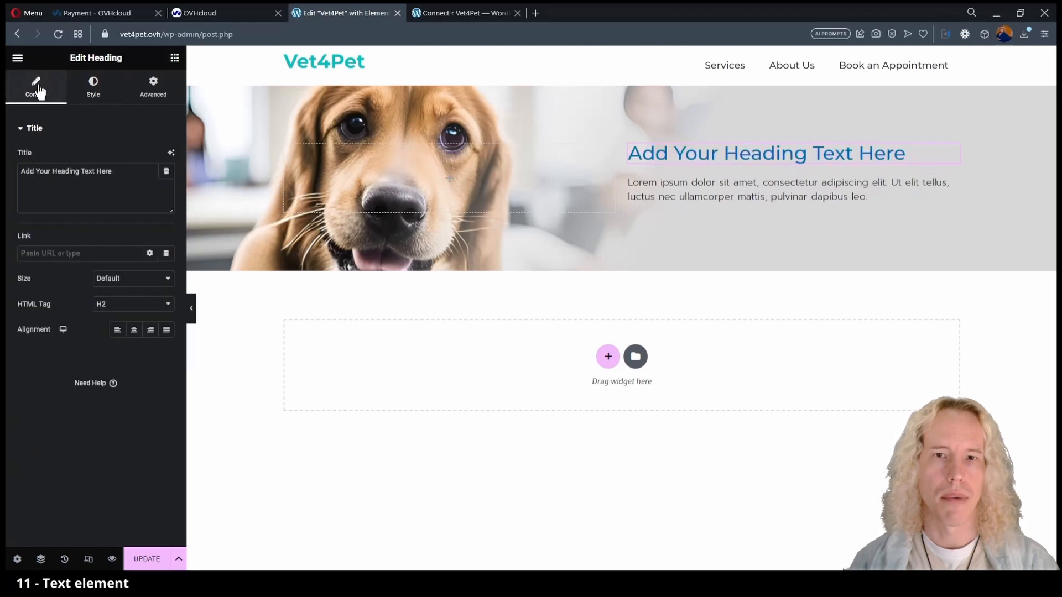
pyautogui.click(141, 314)
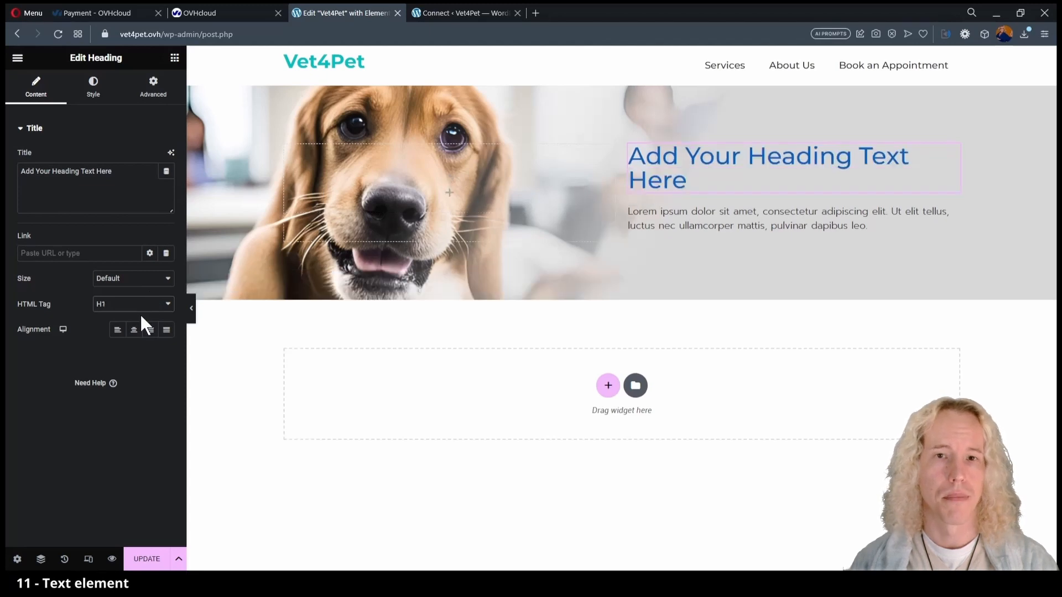
# Delete all placeholder text from the paragraph below the heading.
pyautogui.click(785, 229)
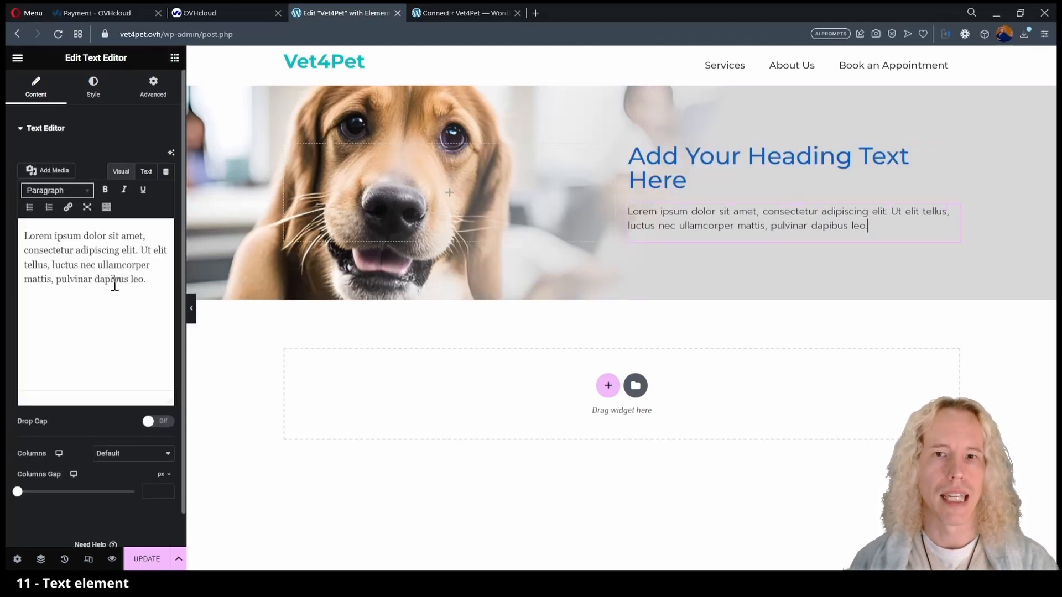
pyautogui.hotkey('ctrl', 'a')
pyautogui.press('BackSpace')
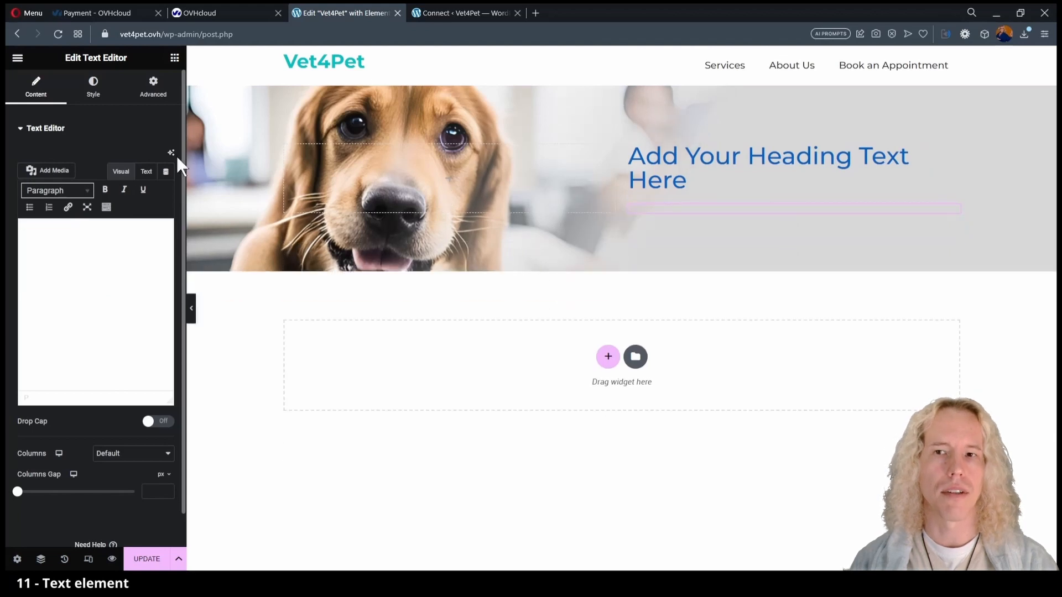
# Have the AI writer draft a max-60-word Vet4Pet welcome paragraph and insert it.
pyautogui.click(172, 153)
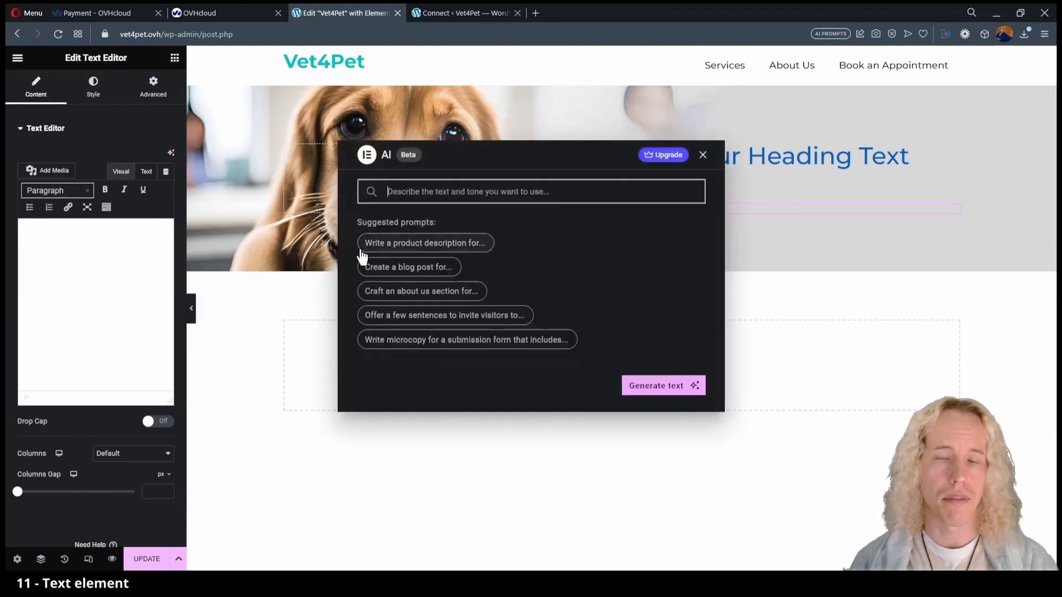
pyautogui.write('Write a opening')
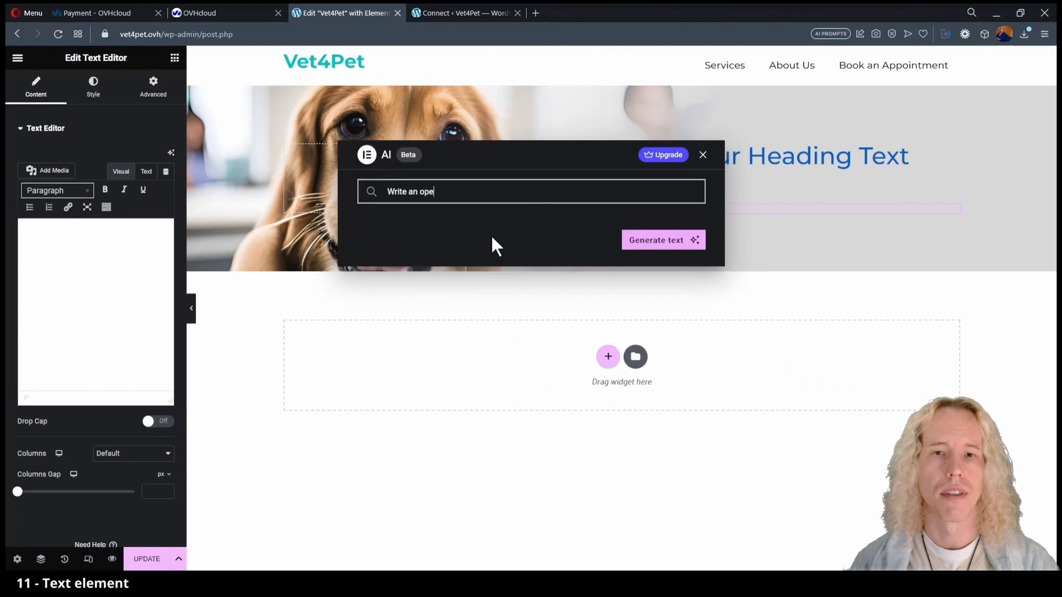
pyautogui.write('brief')
pyautogui.press('End')
pyautogui.write('chap')
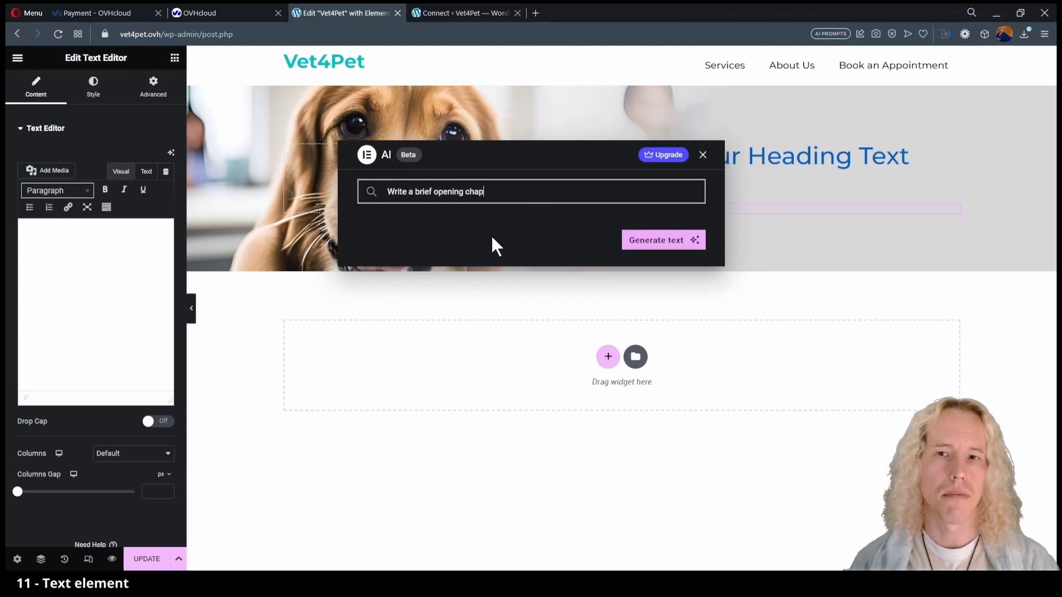
pyautogui.write("ter for a vet's website name")
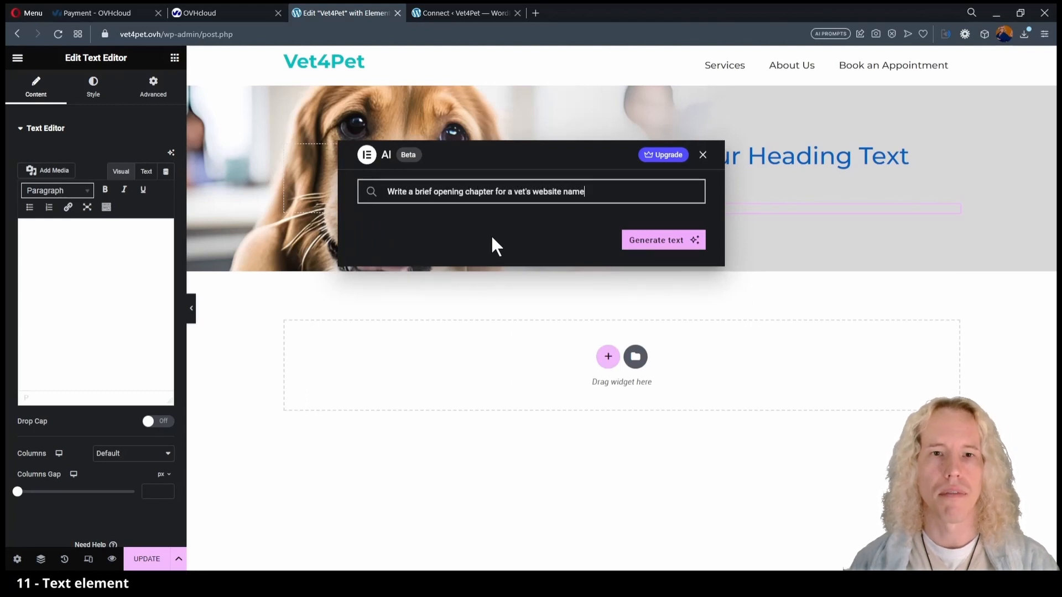
pyautogui.write("d 'Vet4Pet'. Max 60 words.")
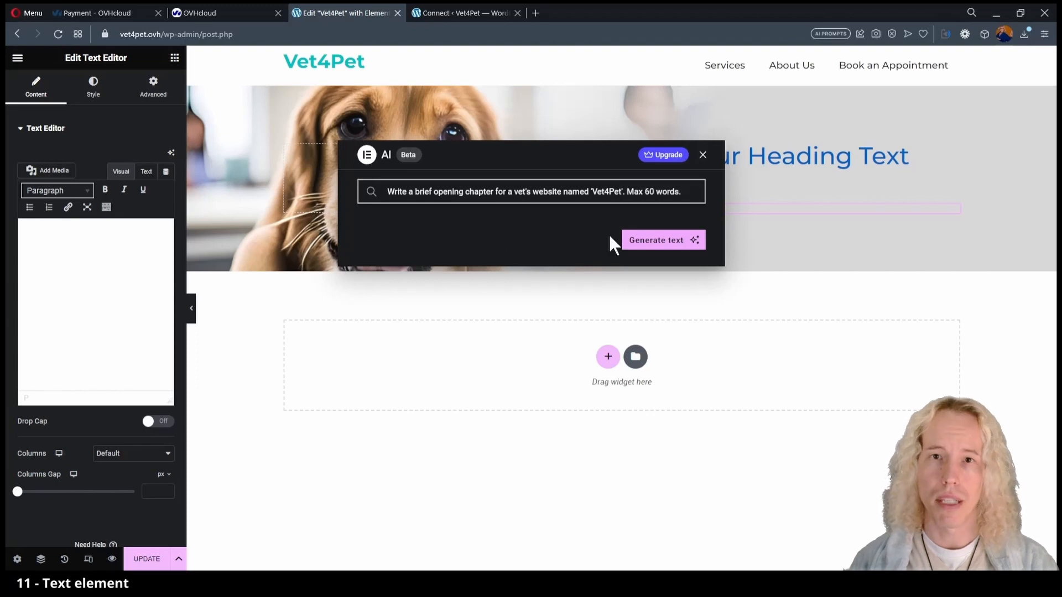
pyautogui.click(670, 239)
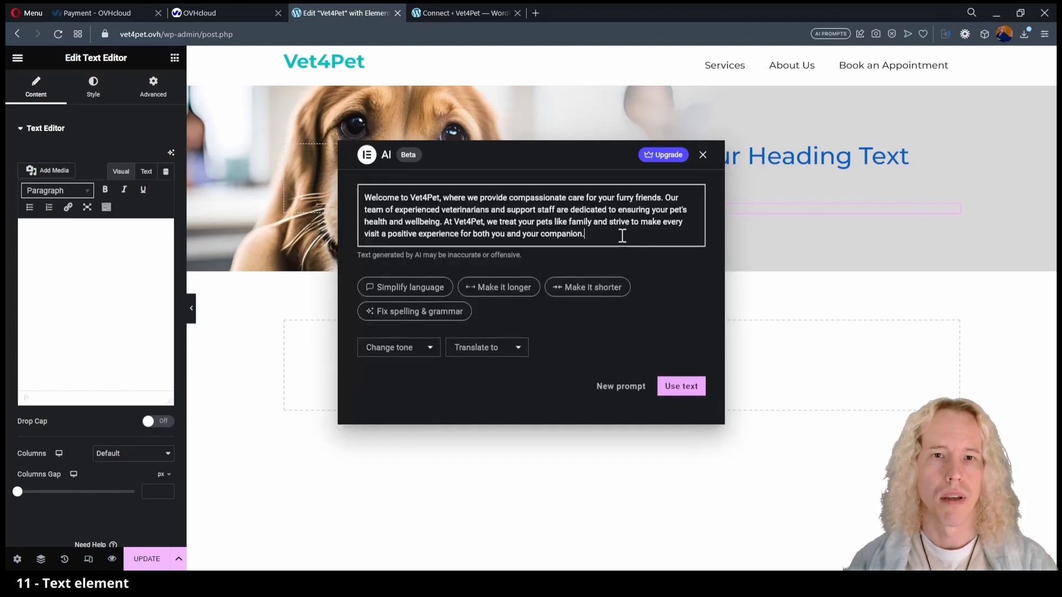
pyautogui.moveTo(621, 235); pyautogui.dragTo(363, 203)
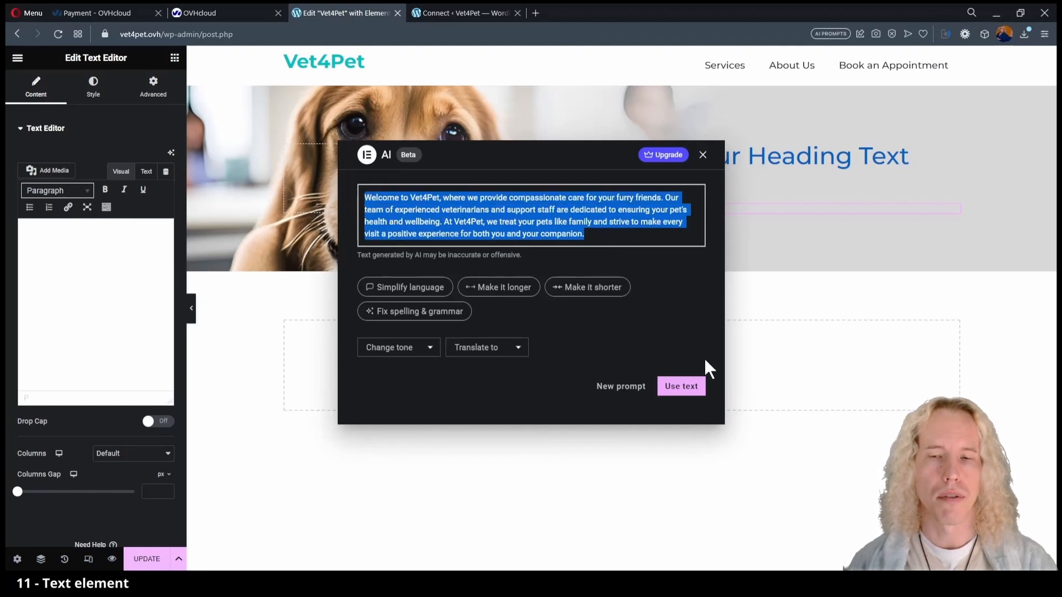
pyautogui.click(610, 231)
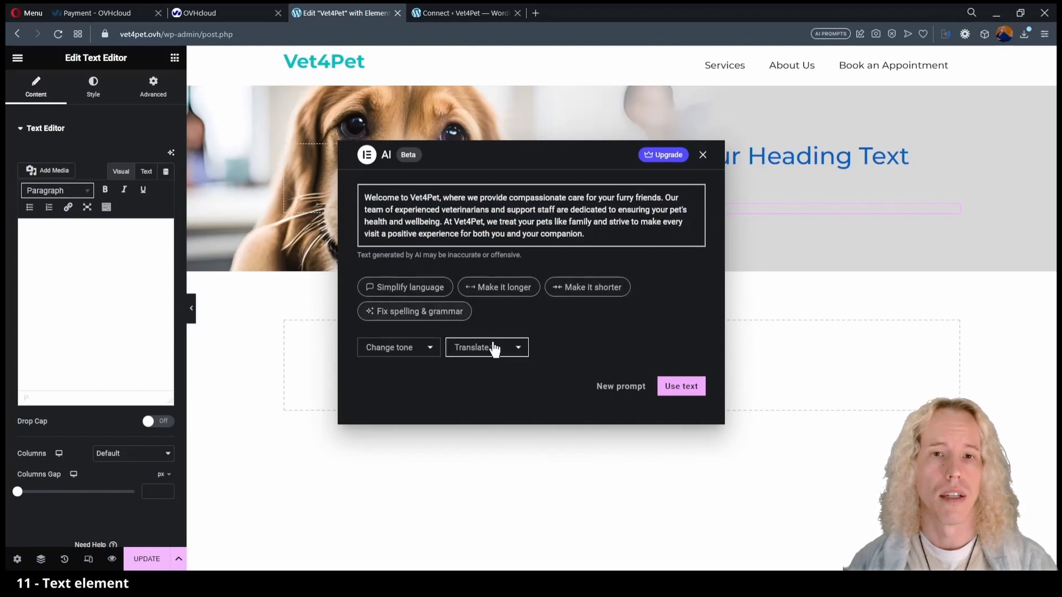
pyautogui.click(516, 350)
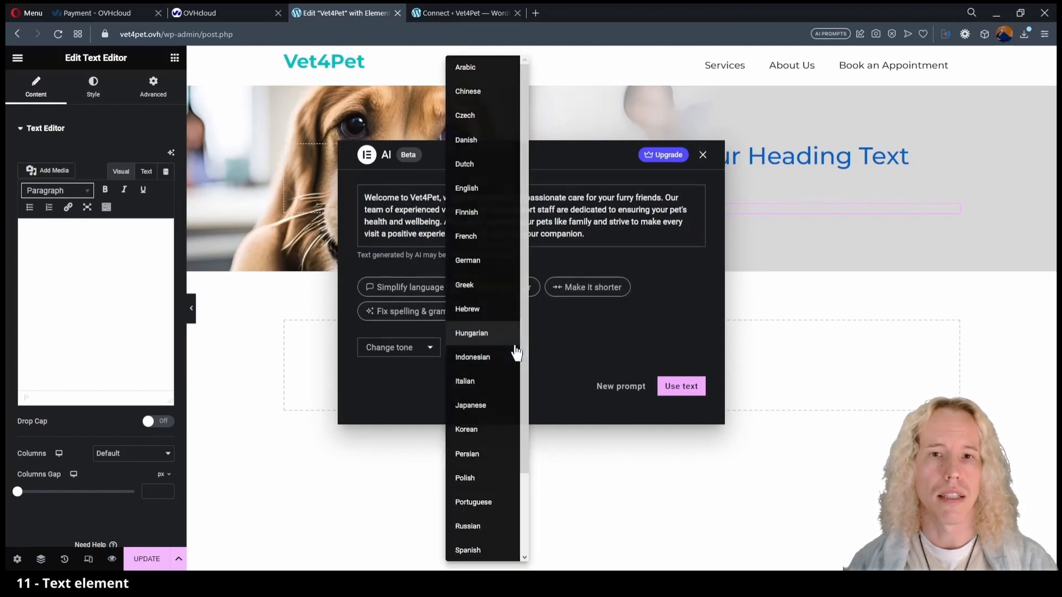
pyautogui.click(682, 314)
pyautogui.click(681, 386)
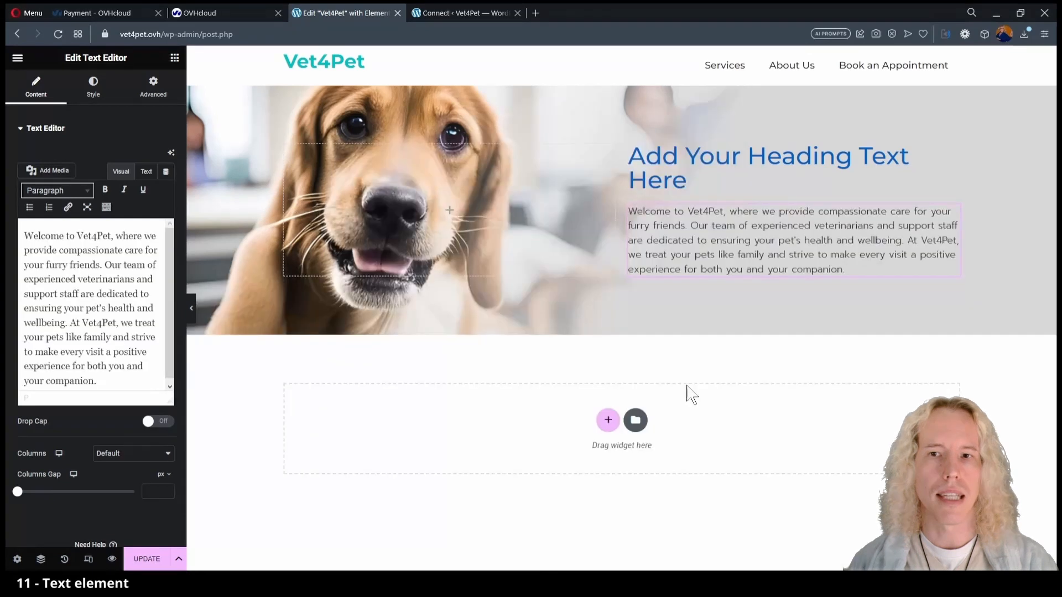
# Add the opening hours 'Mon - Fri: 09:00-16:00' and 'Sat: 10:00-15:00' beneath the paragraph.
pyautogui.click(111, 380)
pyautogui.press('Return')
pyautogui.write('Mon - Fri')
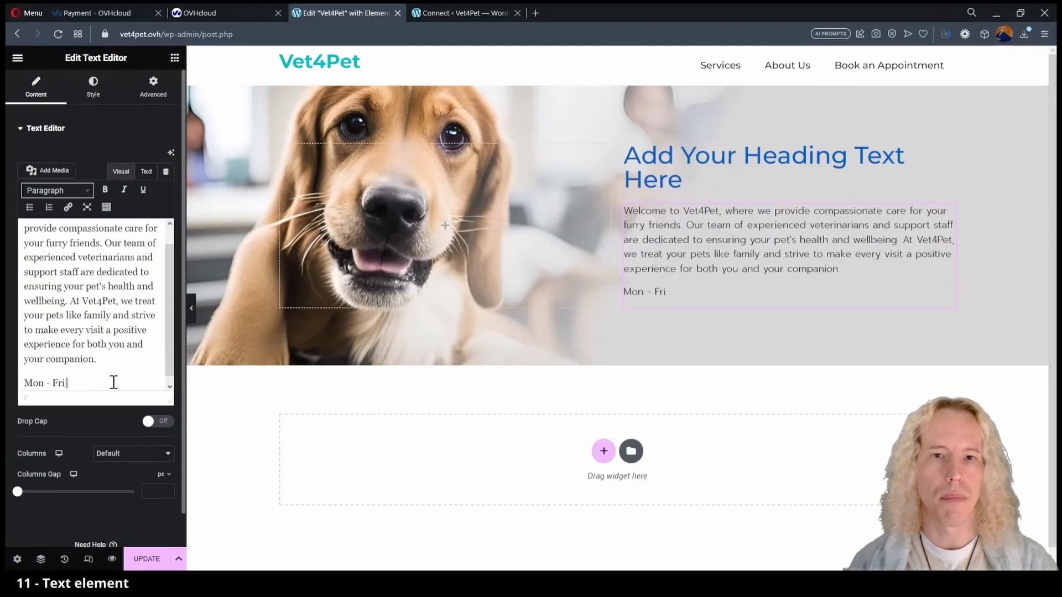
pyautogui.write(': 09:00-16:00')
pyautogui.hotkey('shift', 'Return')
pyautogui.write('Sat: 09')
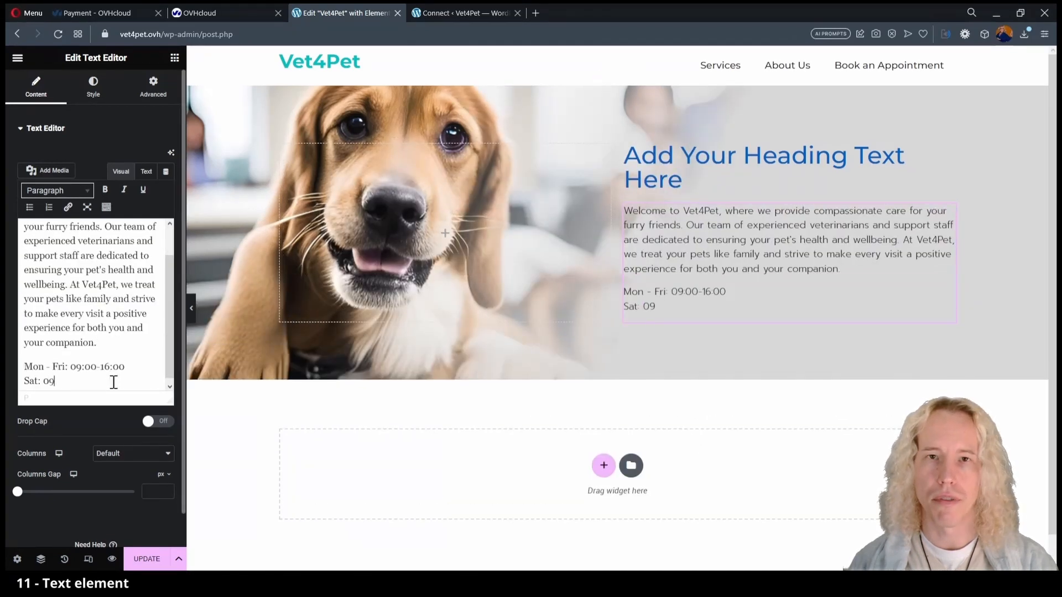
pyautogui.write(':00')
pyautogui.press('Left')
pyautogui.press('Left')
pyautogui.press('Left')
pyautogui.press('BackSpace')
pyautogui.press('BackSpace')
pyautogui.write('10')
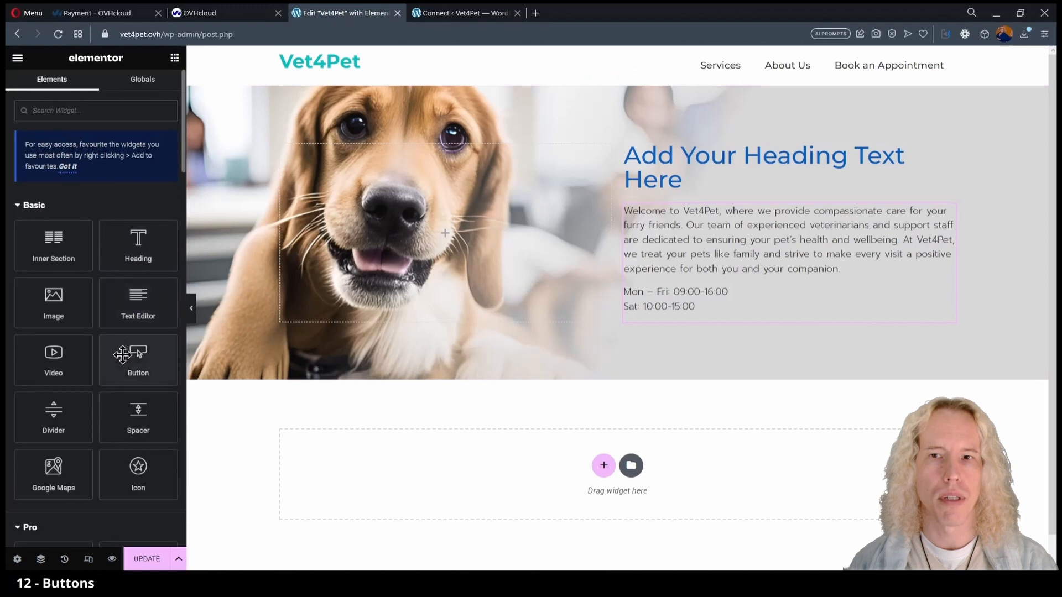
# Place a Button widget below the hours and label it 'Book an appointment'.
pyautogui.moveTo(138, 354); pyautogui.dragTo(663, 323)
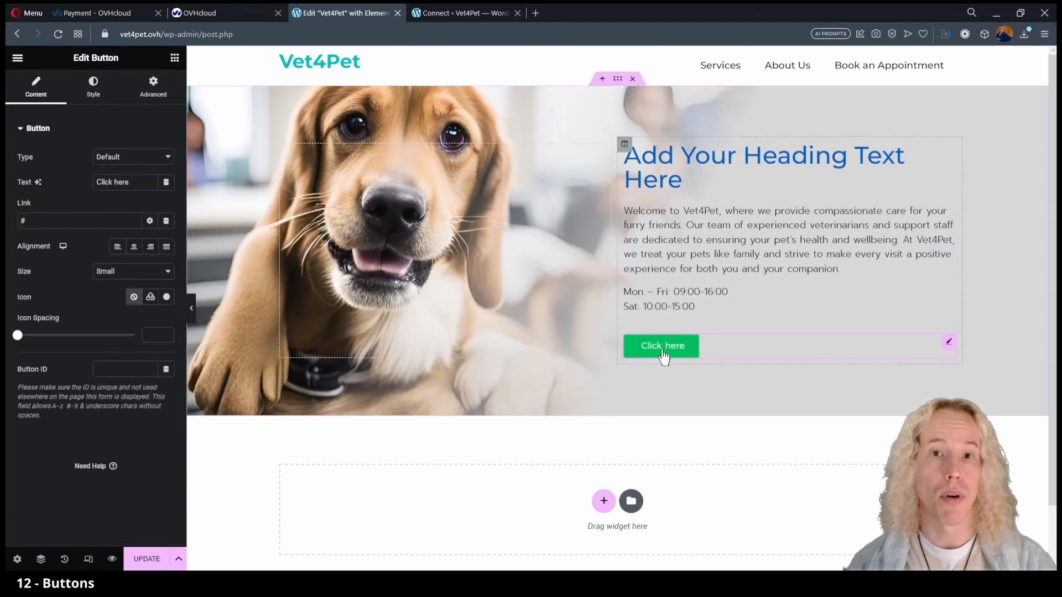
pyautogui.tripleClick(119, 191)
pyautogui.write('Book an A')
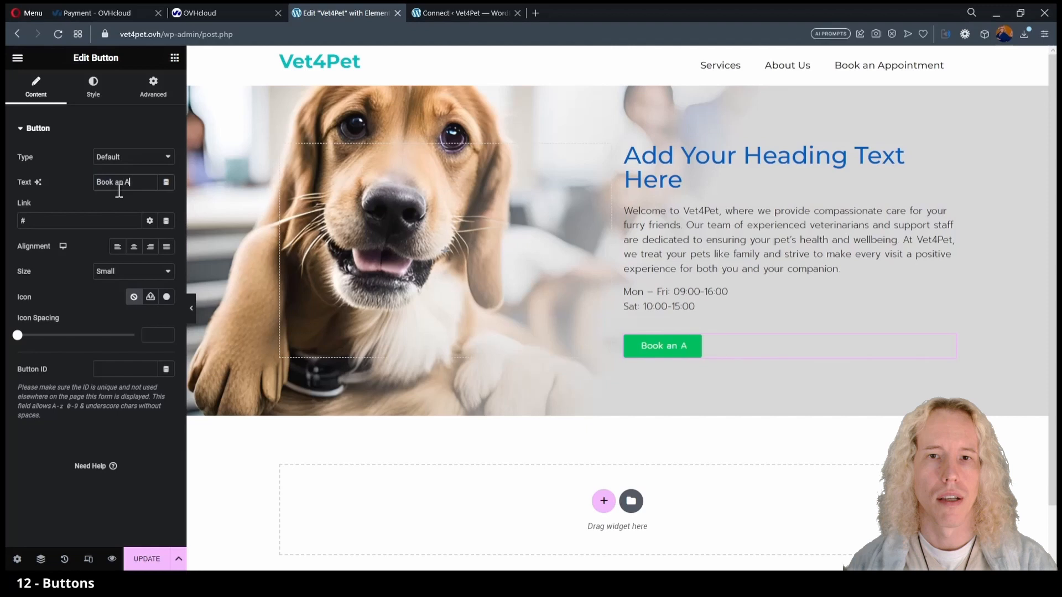
pyautogui.press('BackSpace')
pyautogui.write('appointment')
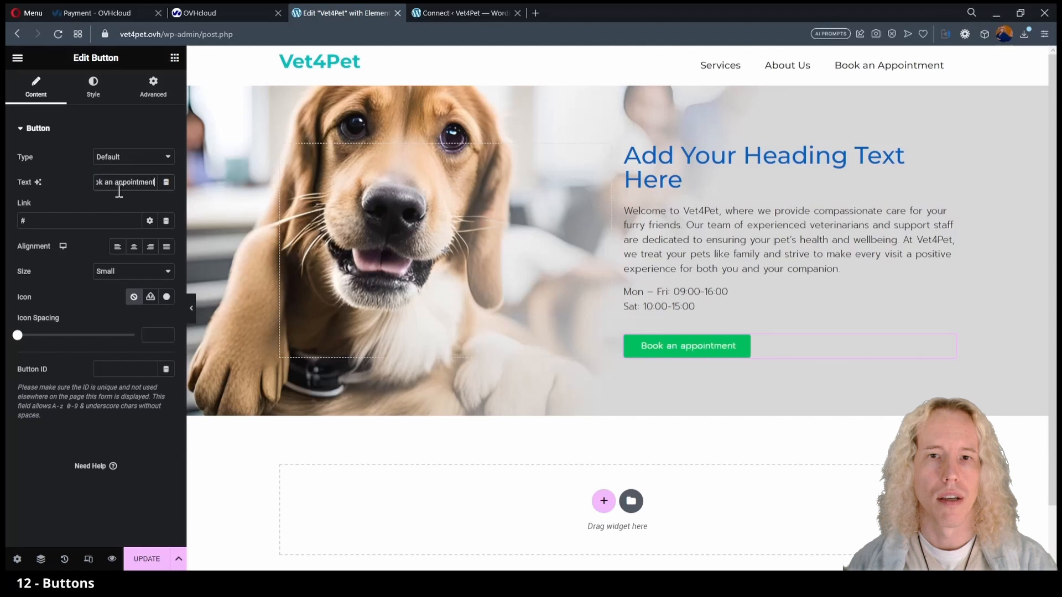
# Give the button the Primary teal colour and a calendar-check icon.
pyautogui.click(93, 85)
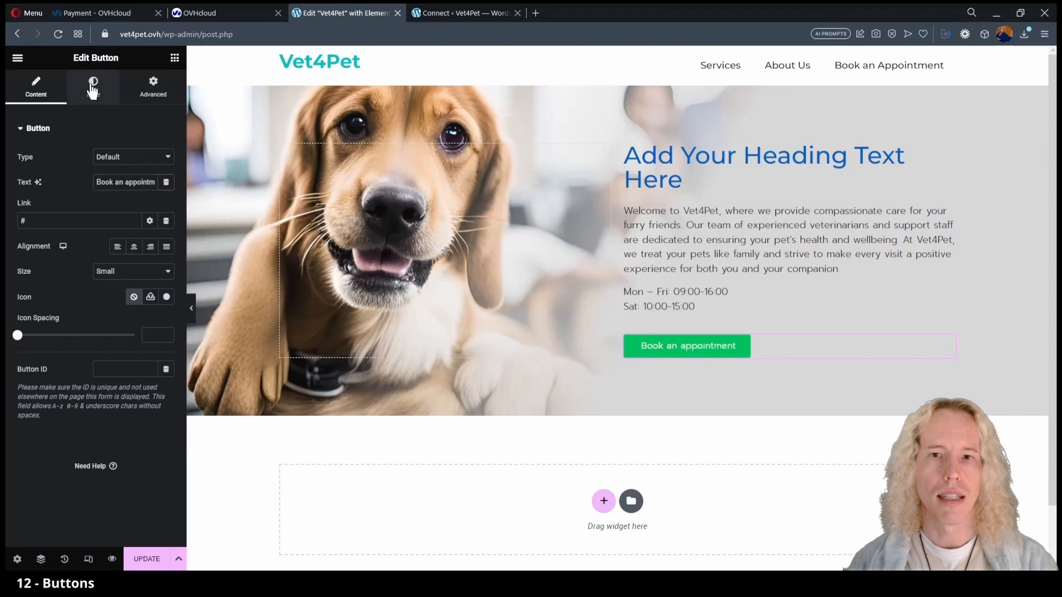
pyautogui.click(150, 283)
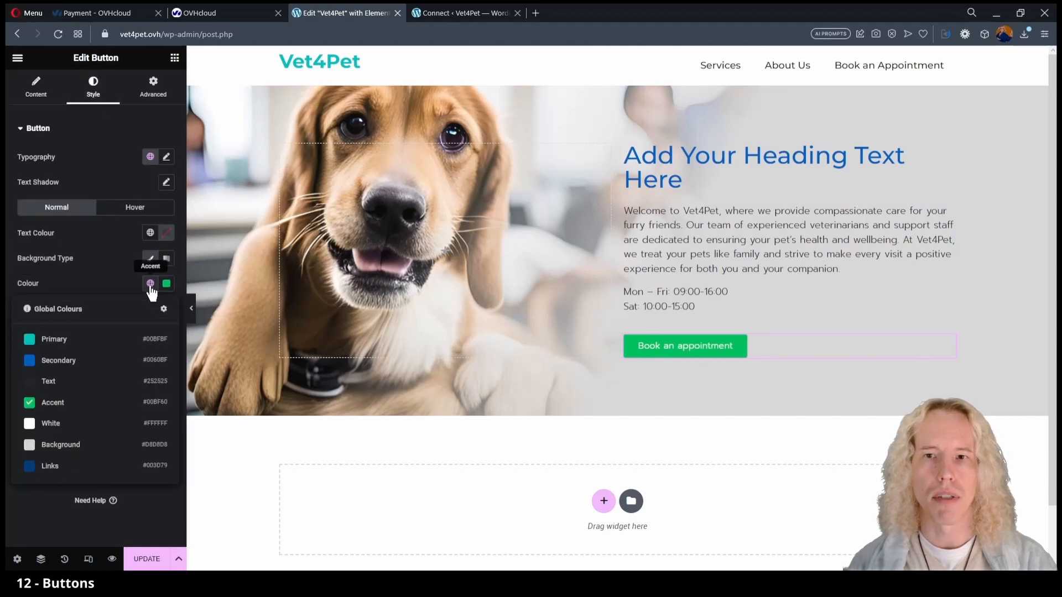
pyautogui.click(94, 339)
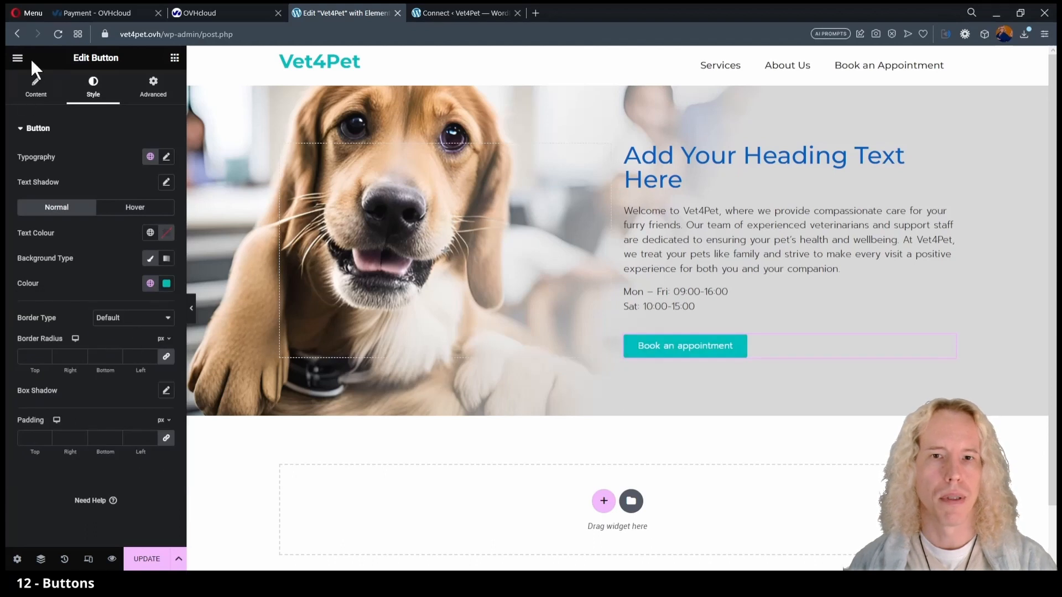
pyautogui.click(35, 87)
pyautogui.click(165, 298)
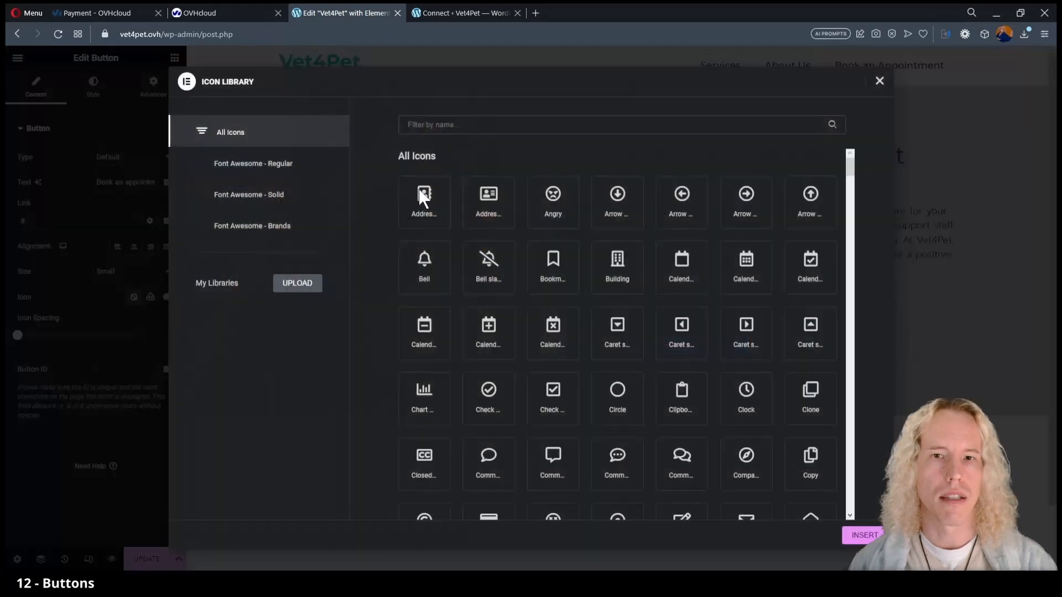
pyautogui.click(638, 128)
pyautogui.write('calen')
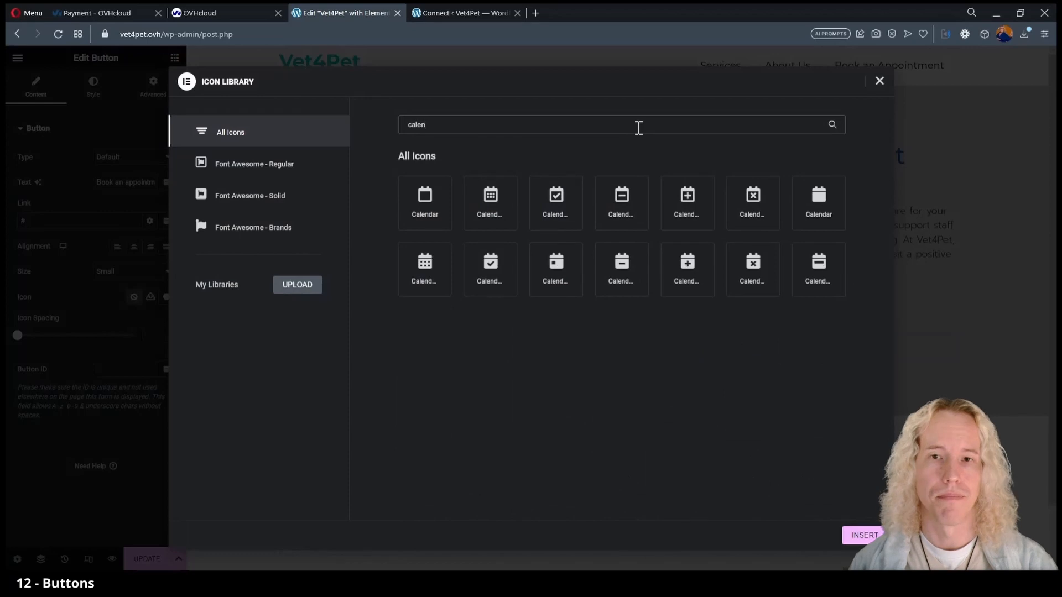
pyautogui.click(863, 536)
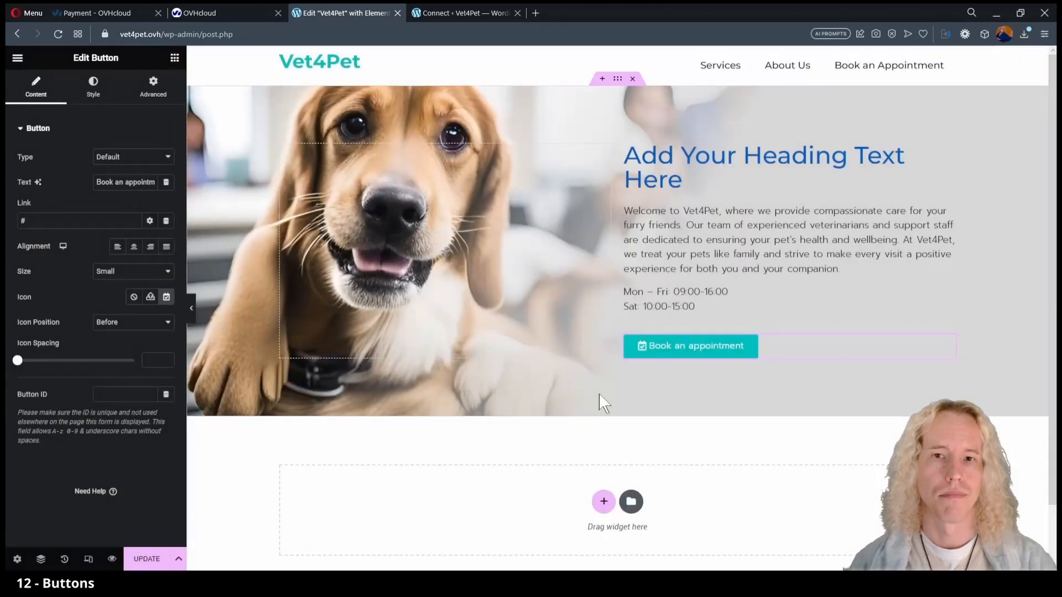
pyautogui.click(94, 88)
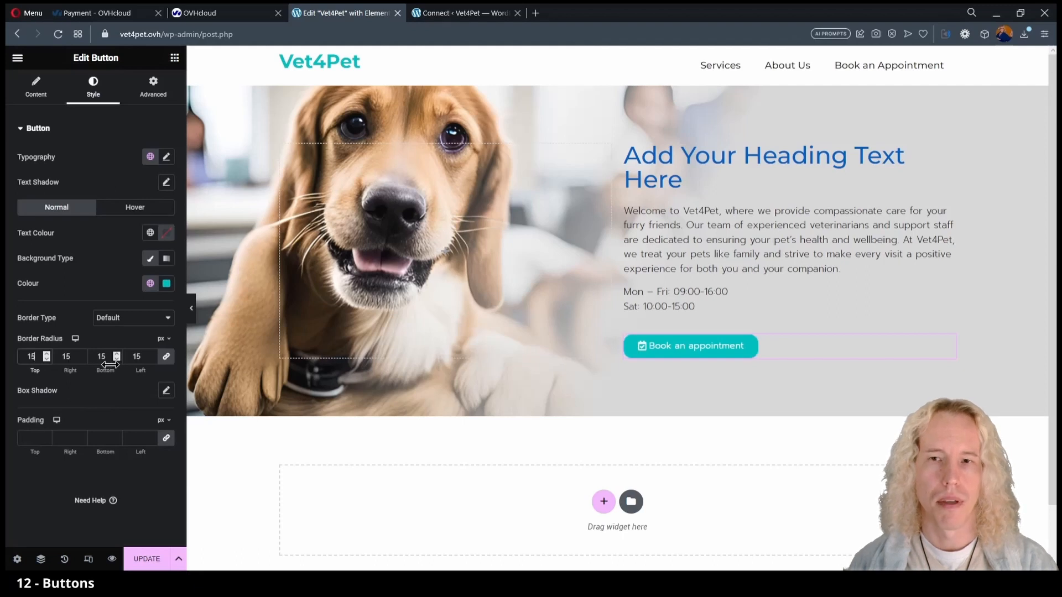
pyautogui.rightClick(634, 349)
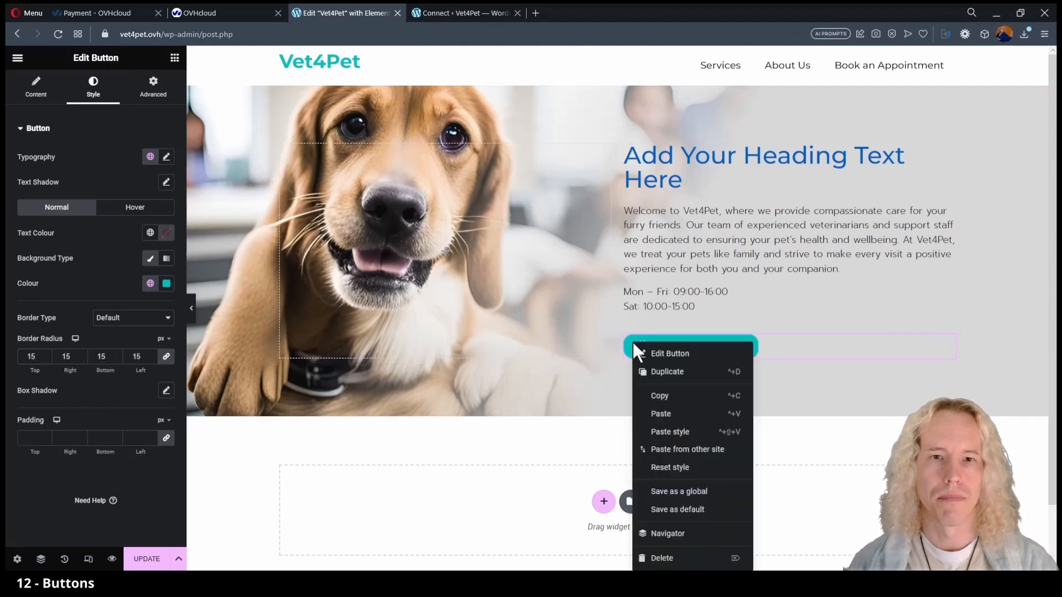
# Duplicate the button twice and make the second a Secondary blue 'Victoria St, London' button with a Location icon.
pyautogui.click(672, 380)
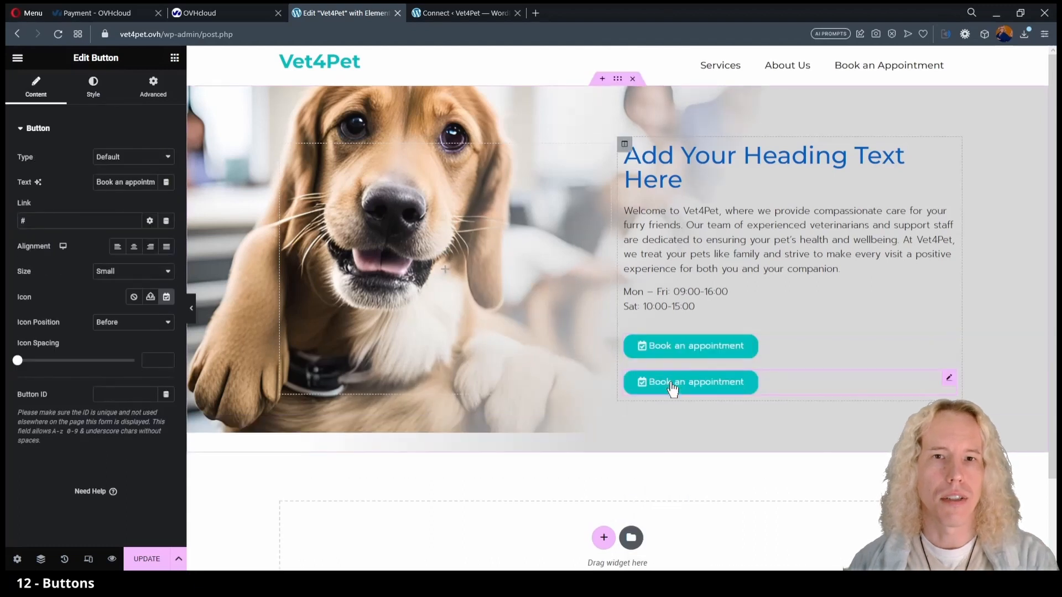
pyautogui.rightClick(671, 379)
pyautogui.click(700, 372)
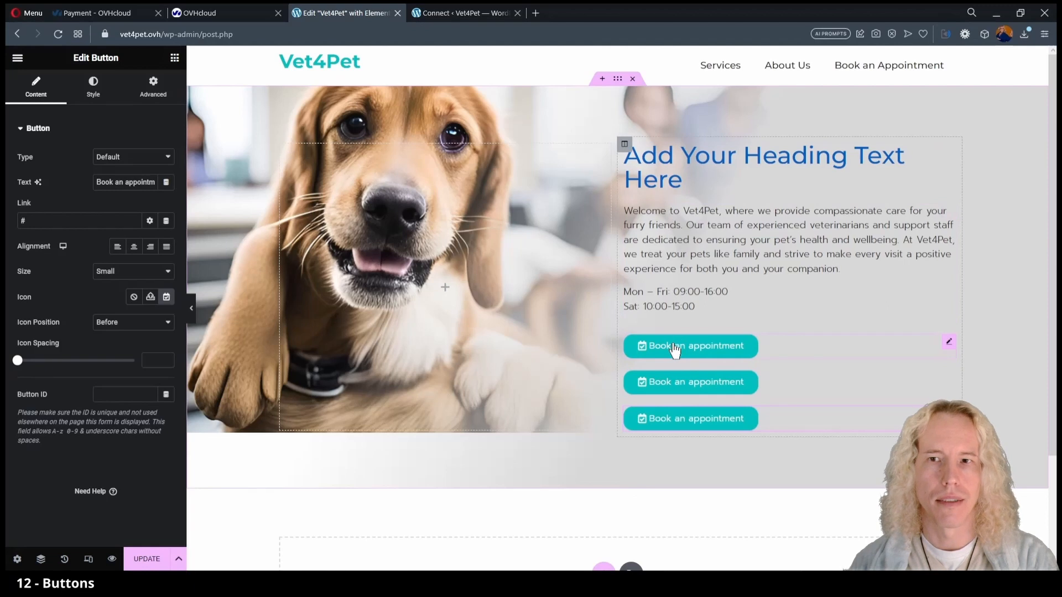
pyautogui.tripleClick(107, 182)
pyautogui.write('Victoria St, London')
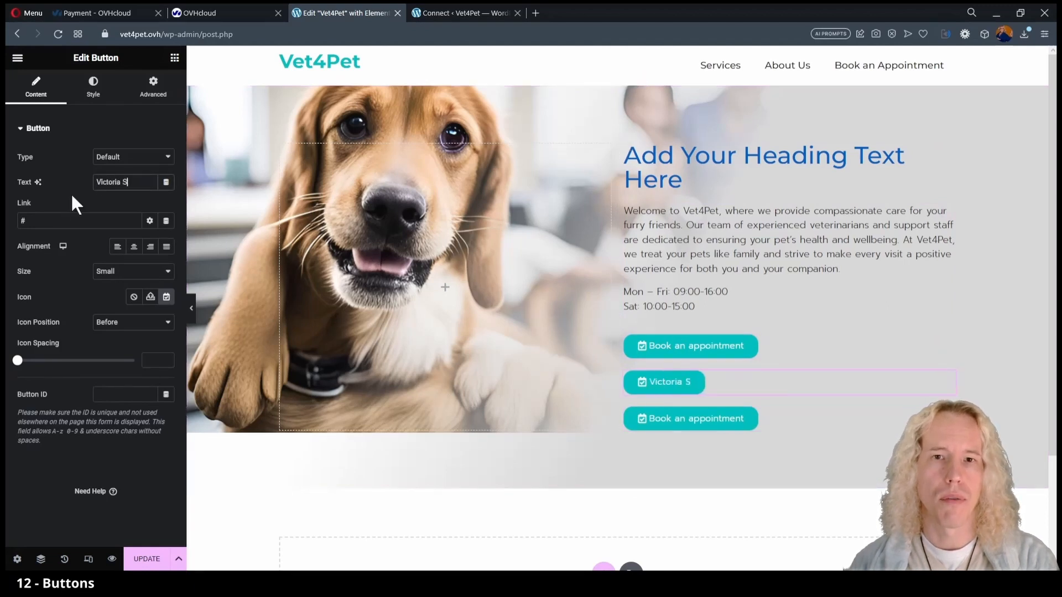
pyautogui.click(167, 298)
pyautogui.write('loca')
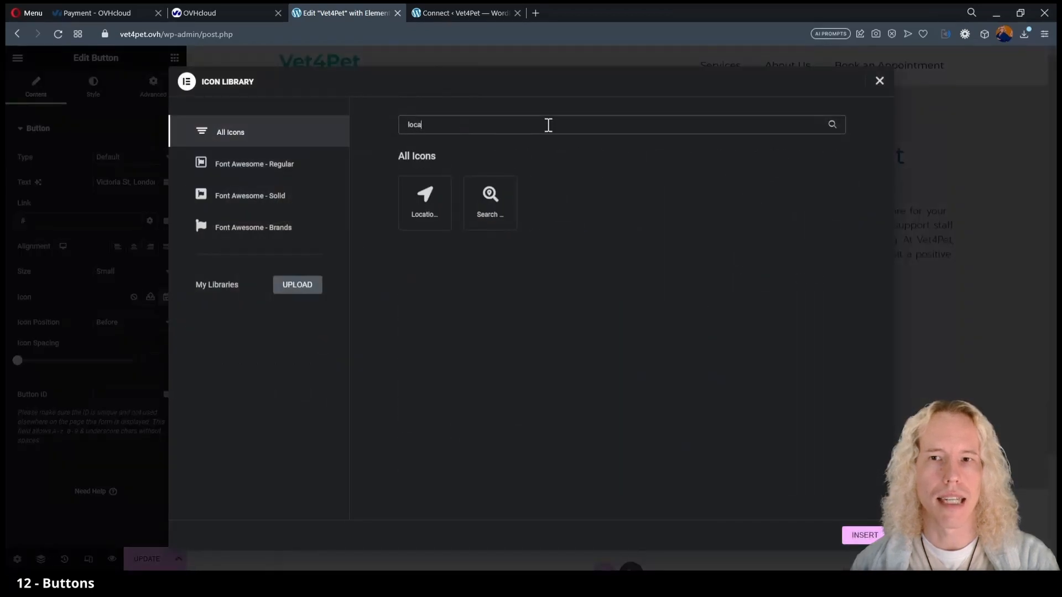
pyautogui.click(425, 202)
pyautogui.click(864, 535)
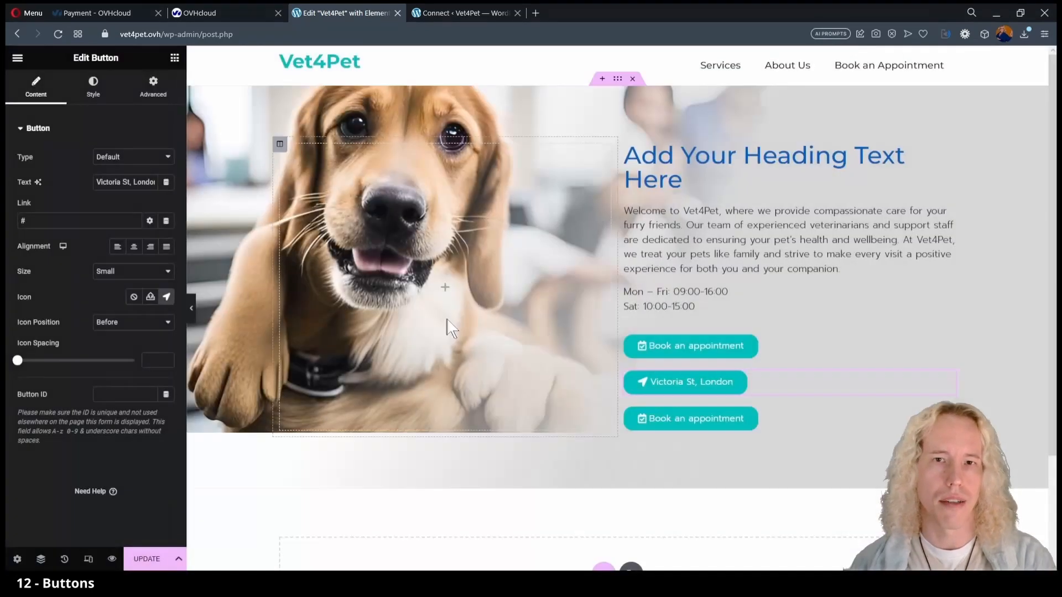
pyautogui.click(93, 94)
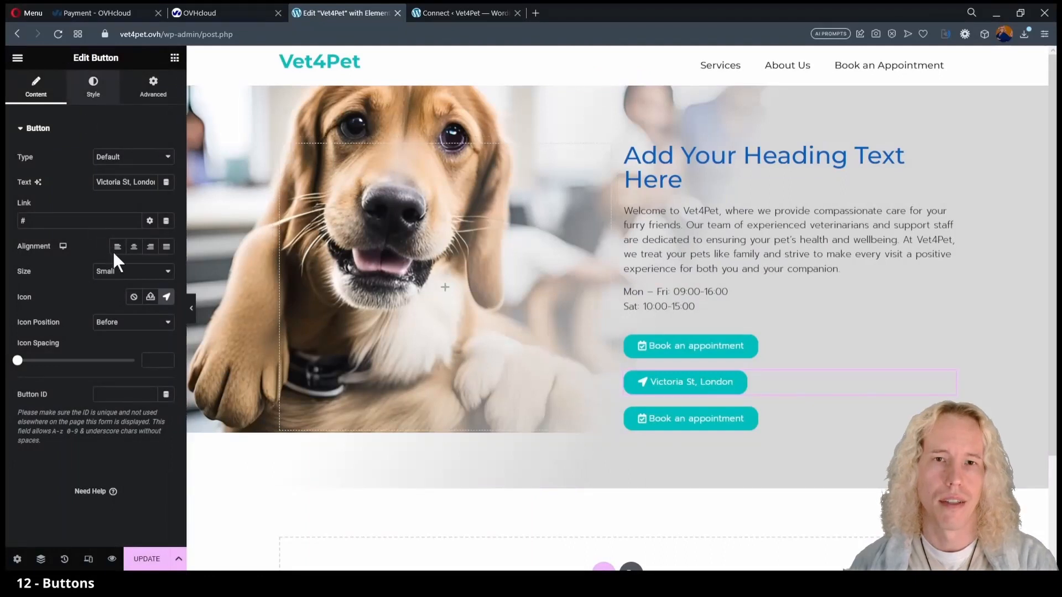
pyautogui.click(150, 284)
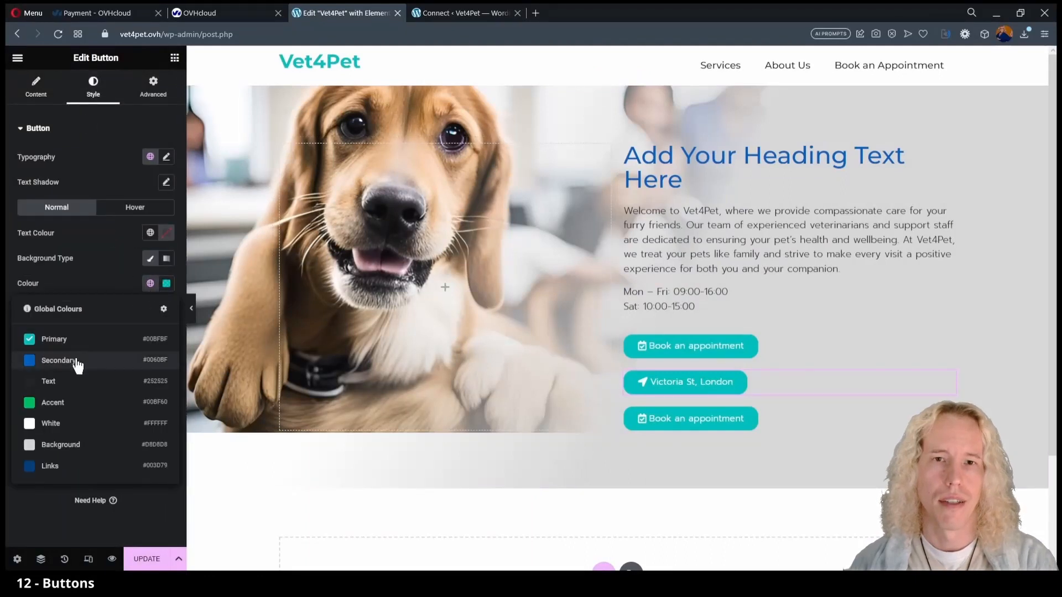
pyautogui.click(78, 360)
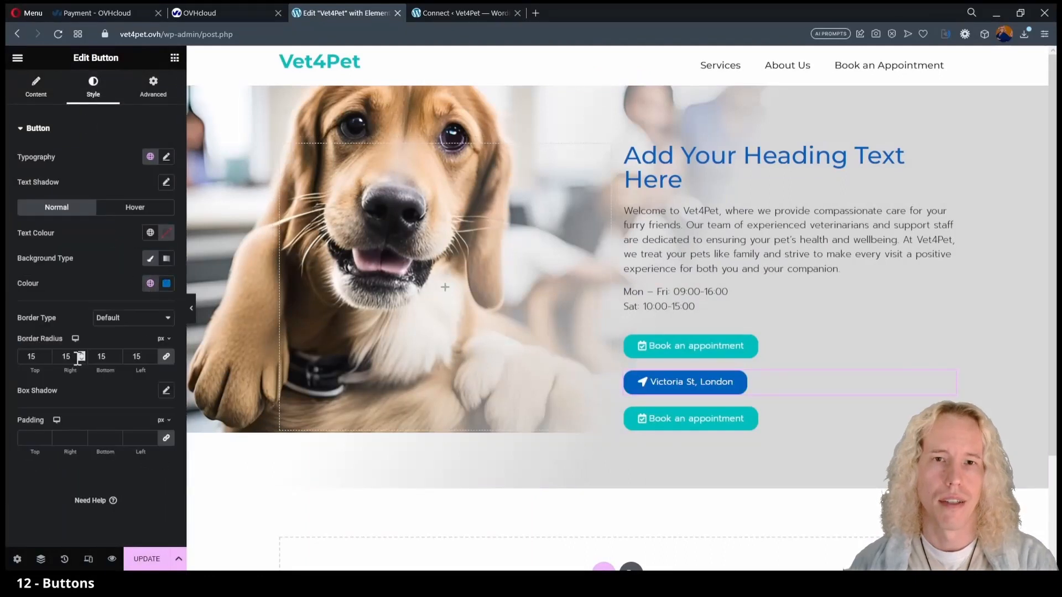
# Make the third button a Primary teal 'Call via WhatsApp' button with a WhatsApp icon.
pyautogui.click(711, 421)
pyautogui.tripleClick(112, 187)
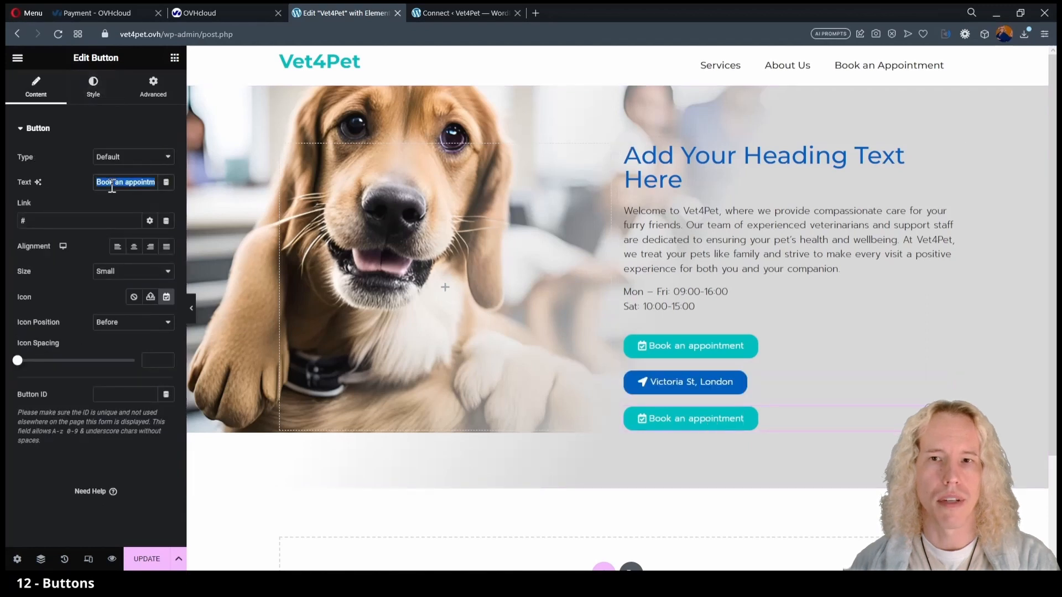
pyautogui.write('Call via WhatsApp')
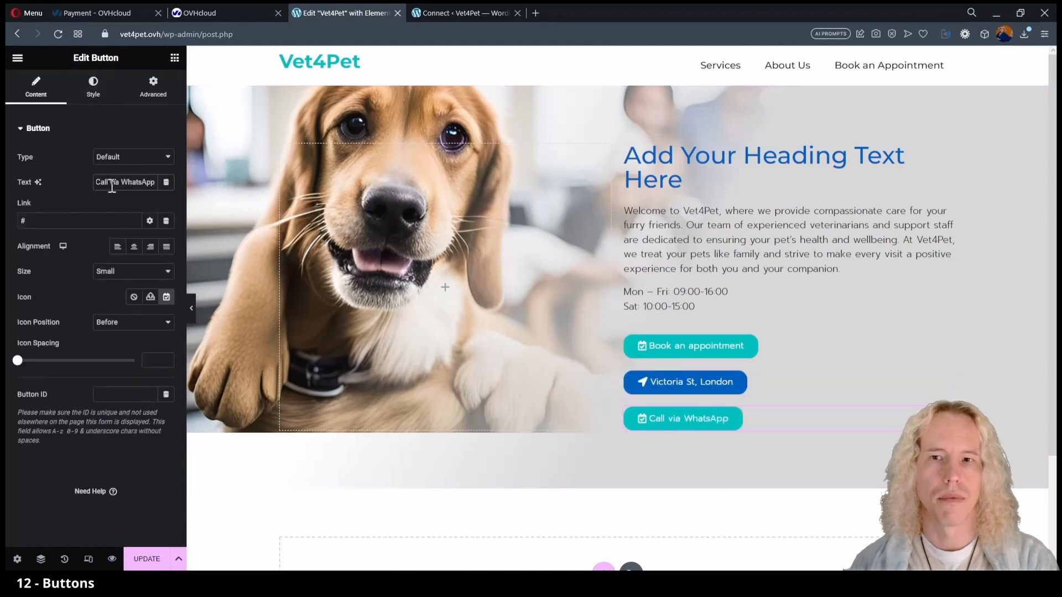
pyautogui.click(166, 297)
pyautogui.write('wha')
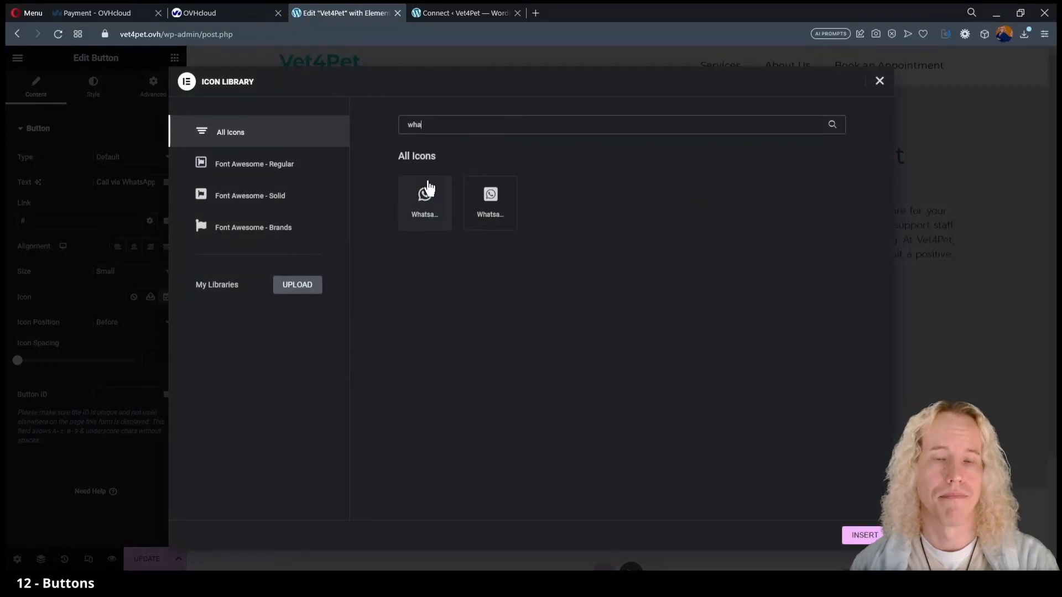
pyautogui.click(425, 195)
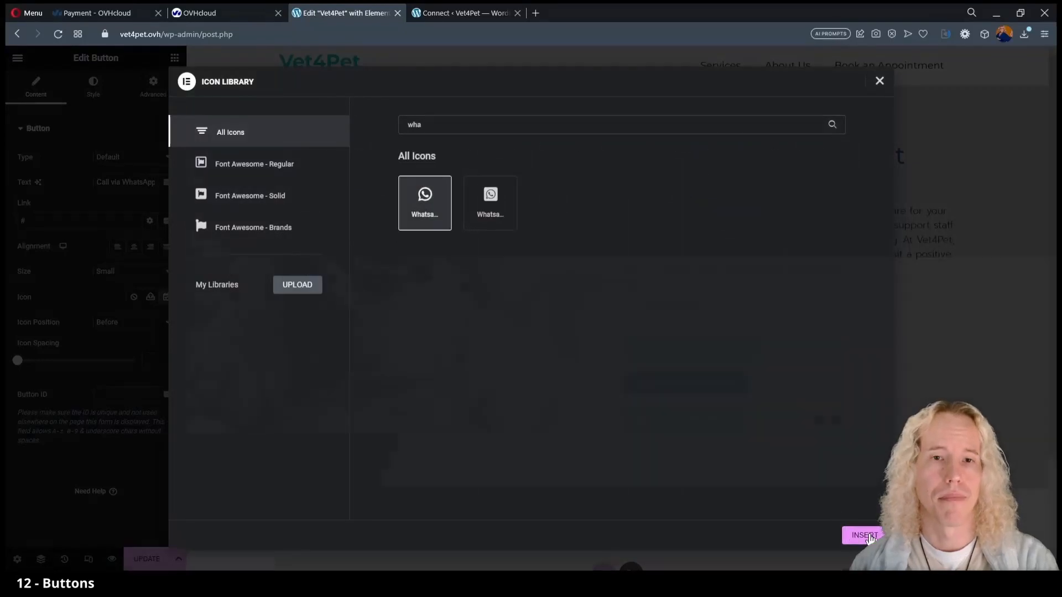
pyautogui.click(855, 536)
pyautogui.click(90, 90)
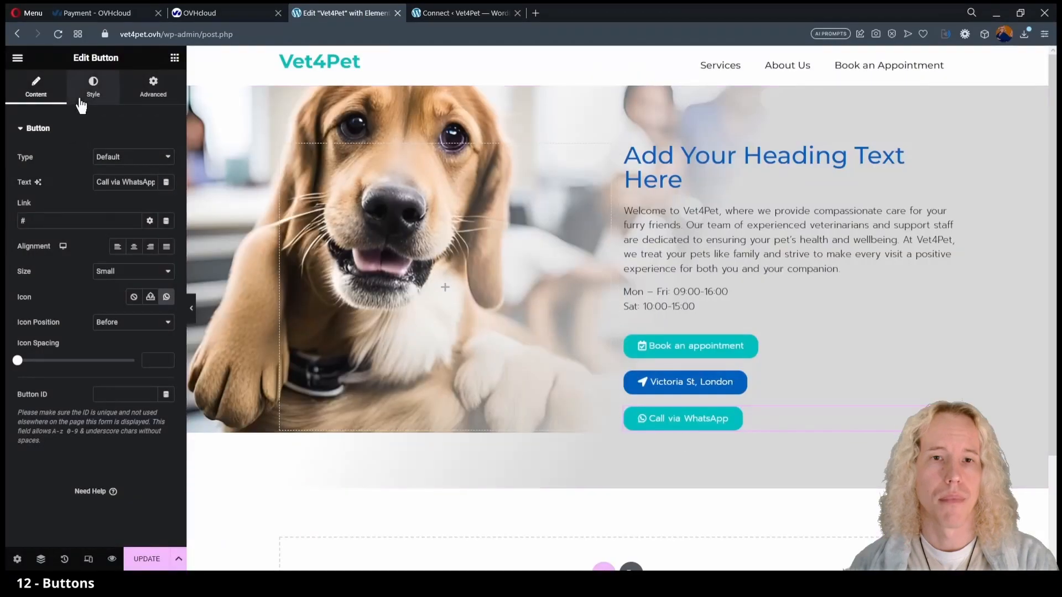
pyautogui.click(149, 284)
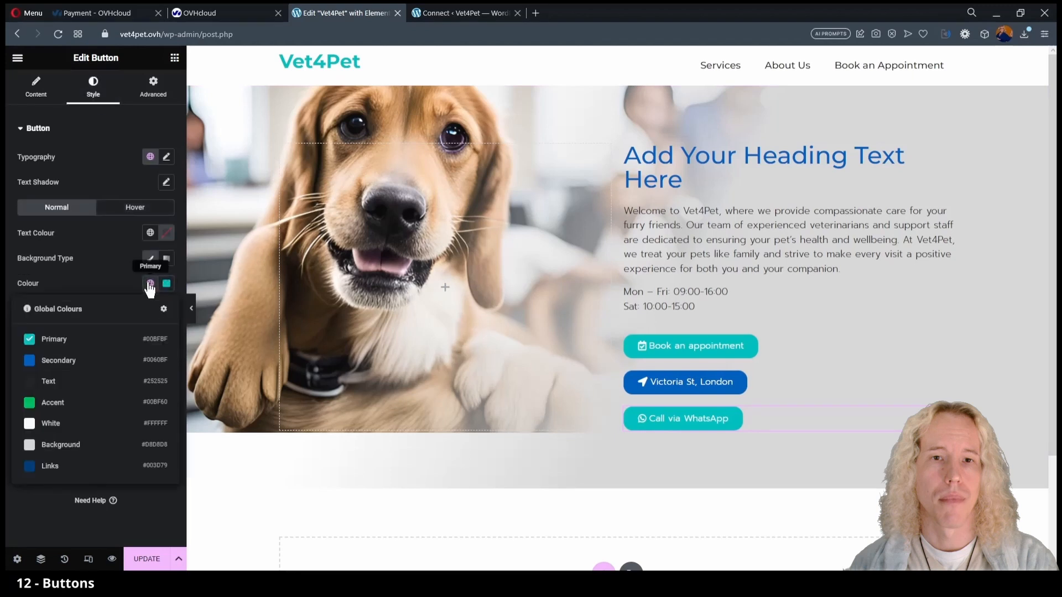
pyautogui.click(95, 410)
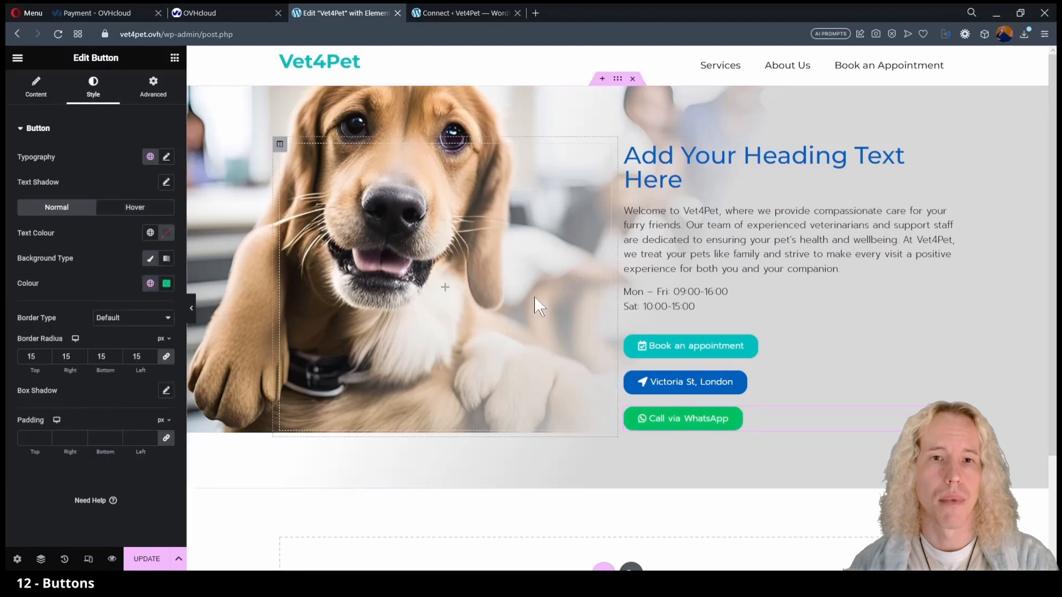
pyautogui.click(626, 145)
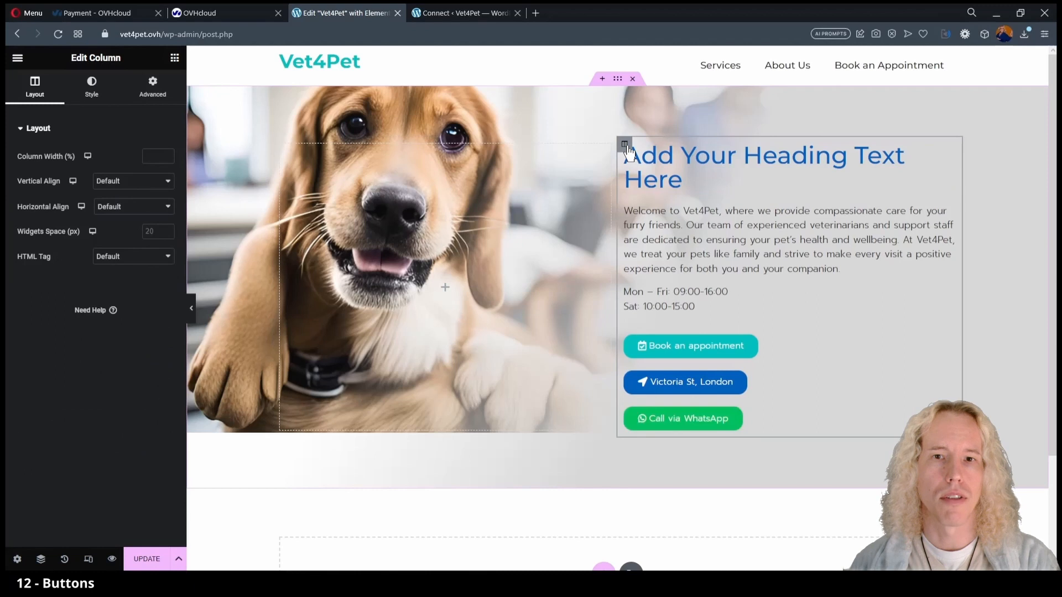
# Set the column's widget spacing to 10 and change the heading text to 'Expert Care for Your Pets'.
pyautogui.click(158, 234)
pyautogui.write('10')
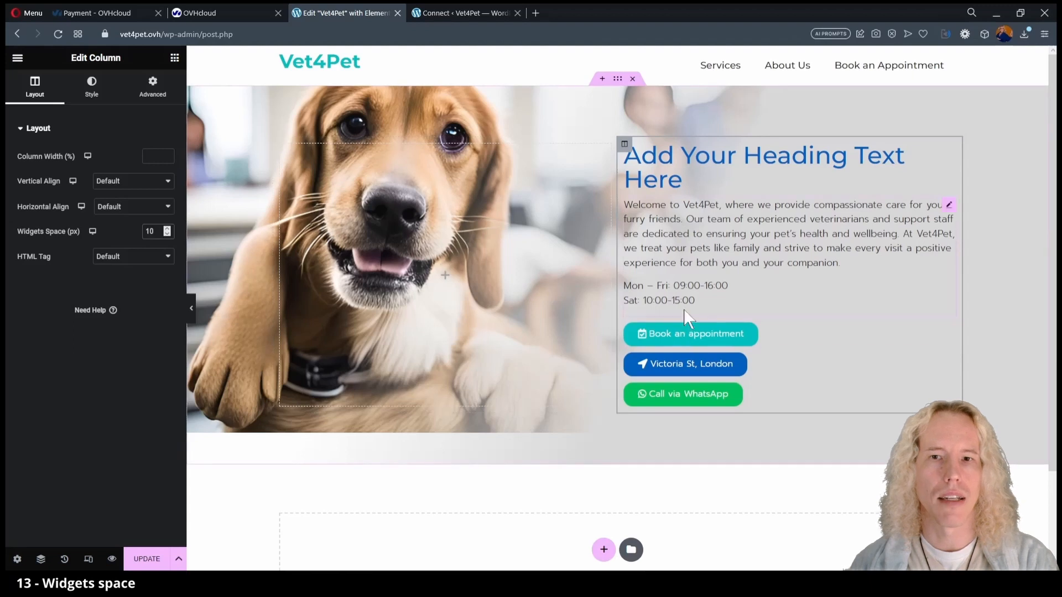
pyautogui.click(670, 188)
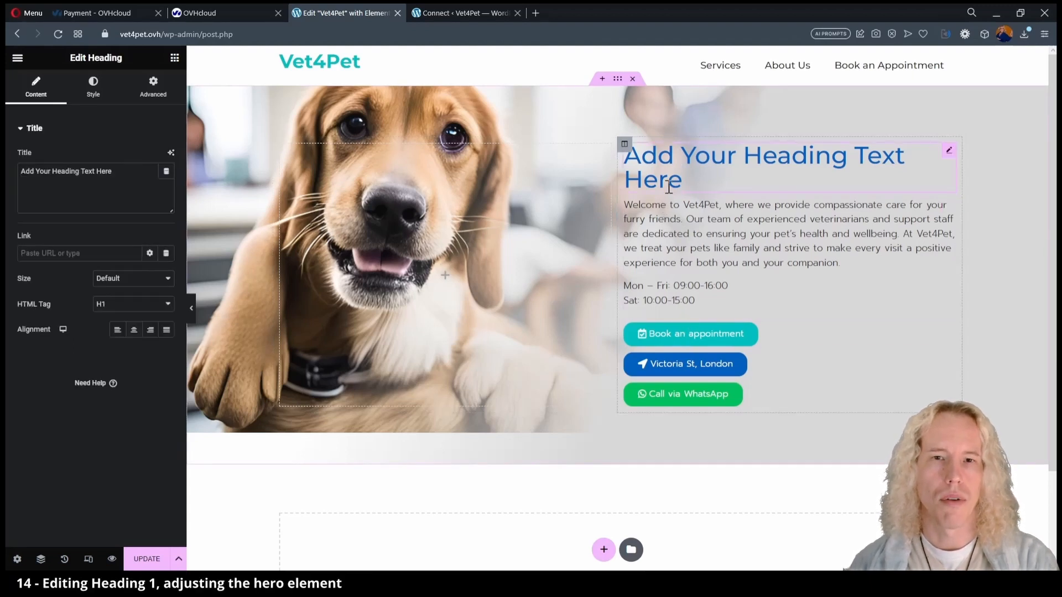
pyautogui.hotkey('ctrl', 'a')
pyautogui.write('Expert Care for Your Pe')
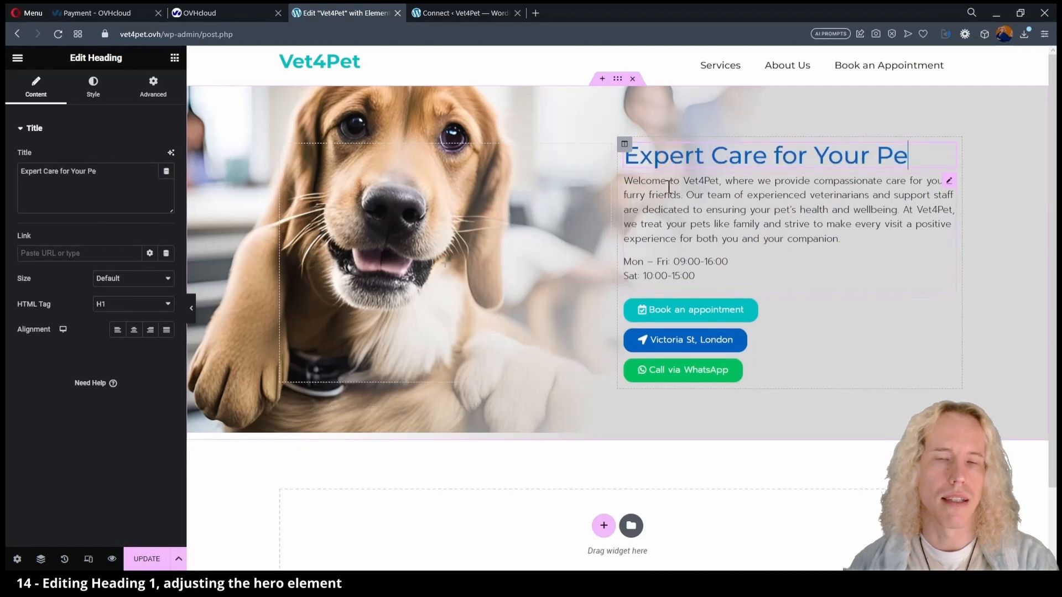
pyautogui.write('ts')
pyautogui.click(618, 78)
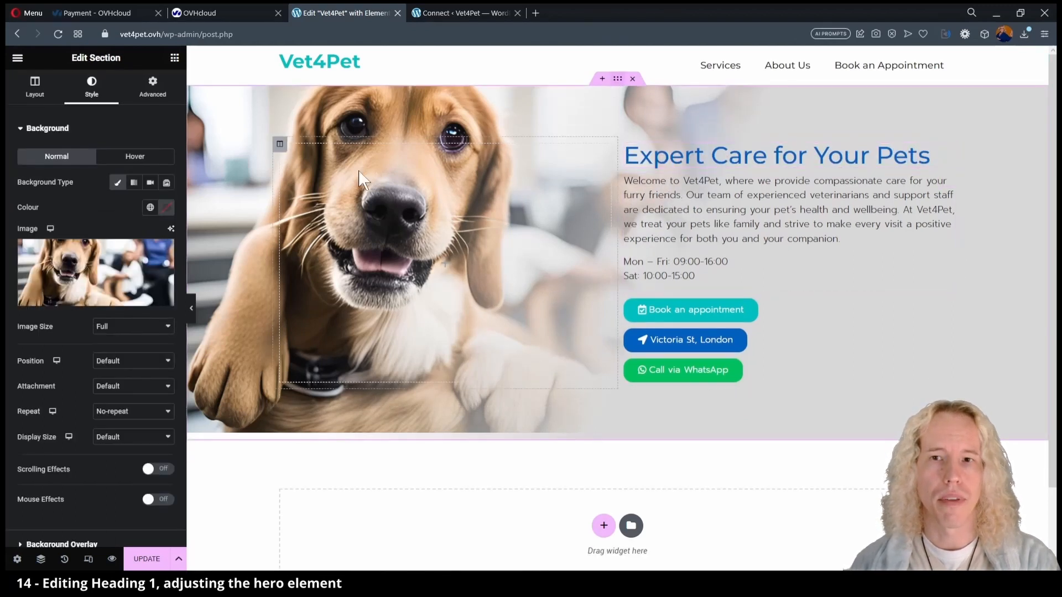
# Reduce the hero section's top and bottom padding to 2%.
pyautogui.click(192, 309)
pyautogui.click(11, 313)
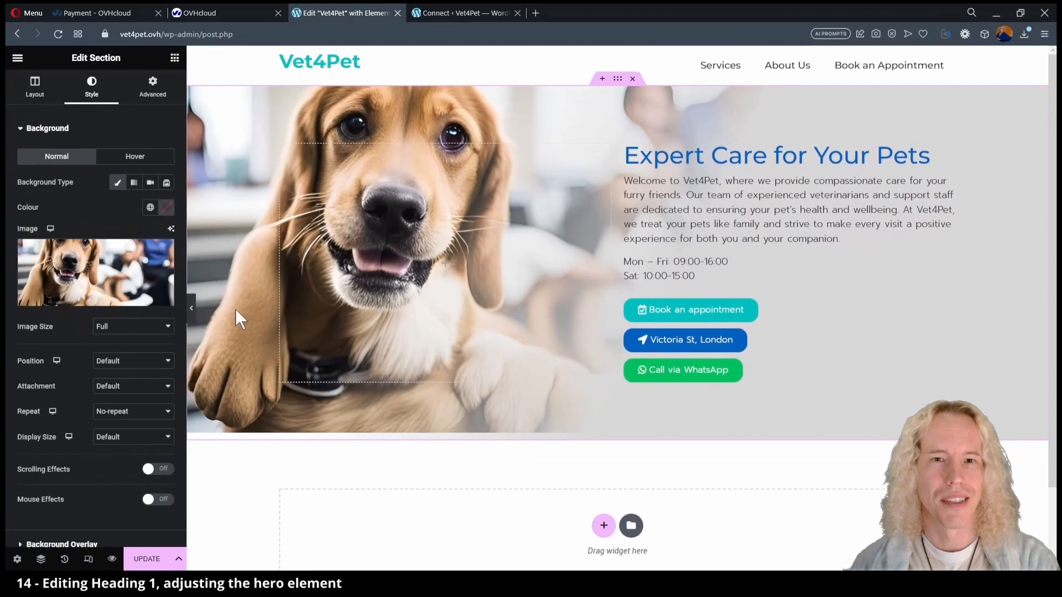
pyautogui.click(151, 88)
pyautogui.press('BackSpace')
pyautogui.write('2')
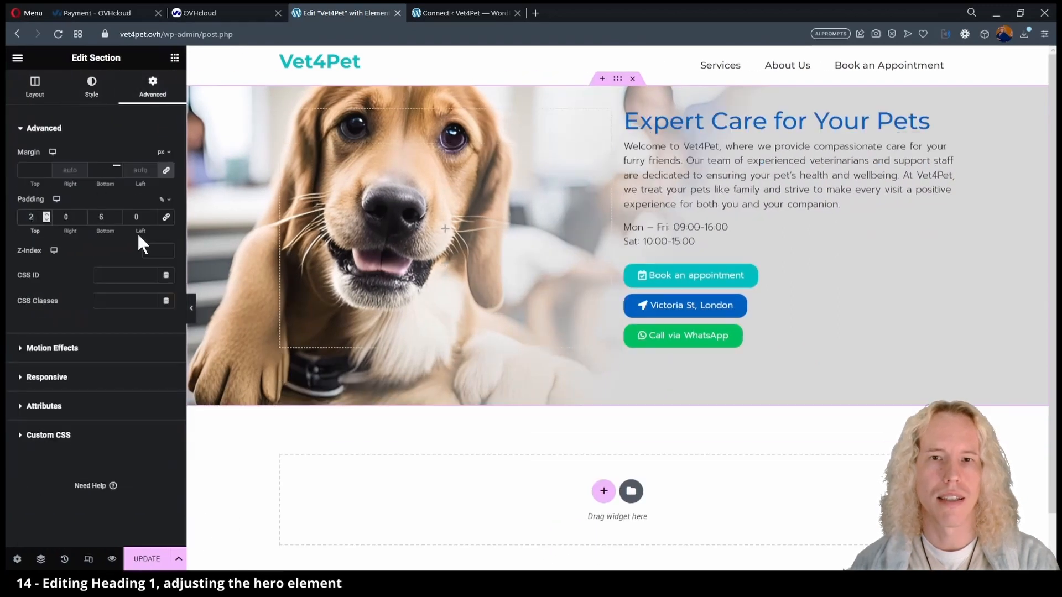
pyautogui.press('Tab')
pyautogui.press('Tab')
pyautogui.write('2')
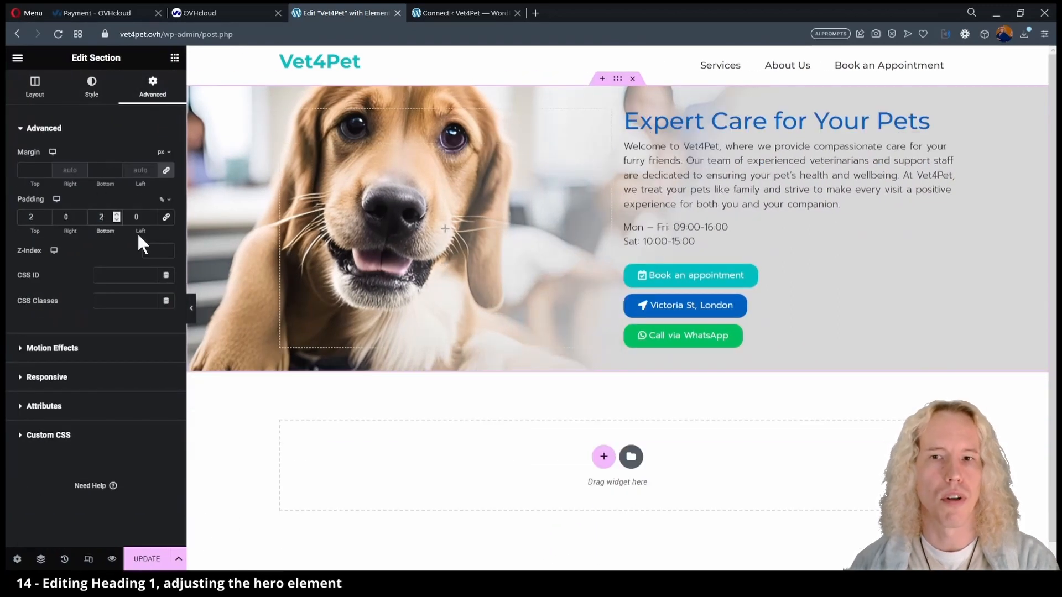
pyautogui.click(191, 308)
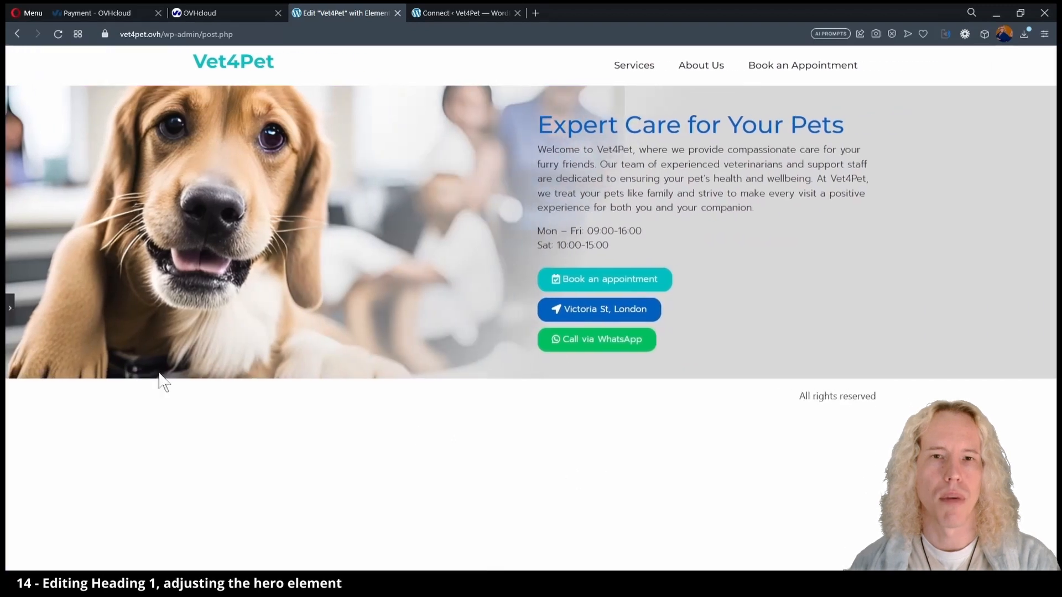
pyautogui.click(10, 309)
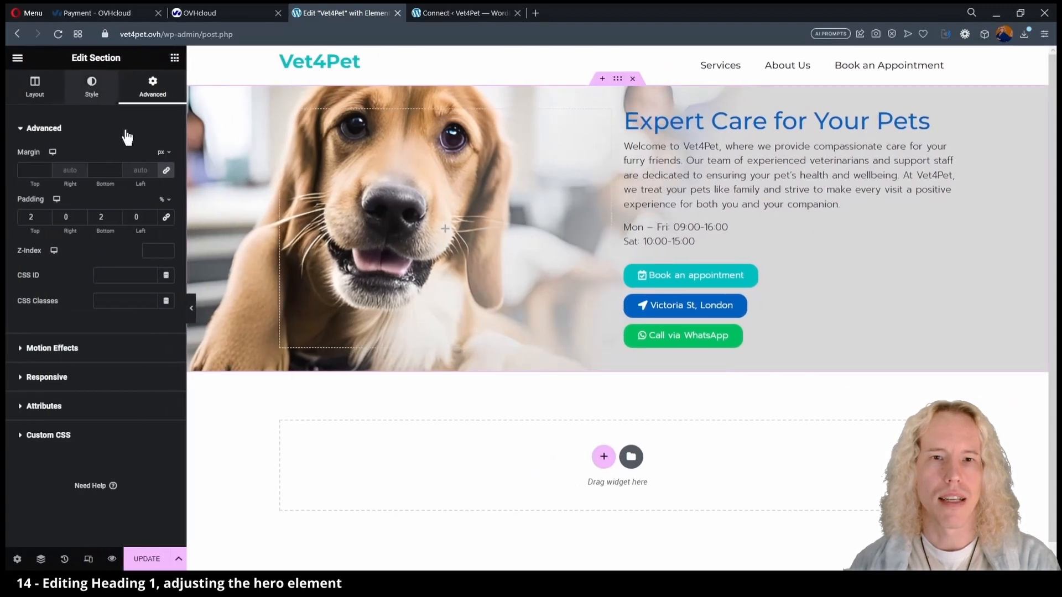
# Move the background overlay's second gradient stop to 48%.
pyautogui.click(92, 88)
pyautogui.click(19, 132)
pyautogui.click(24, 173)
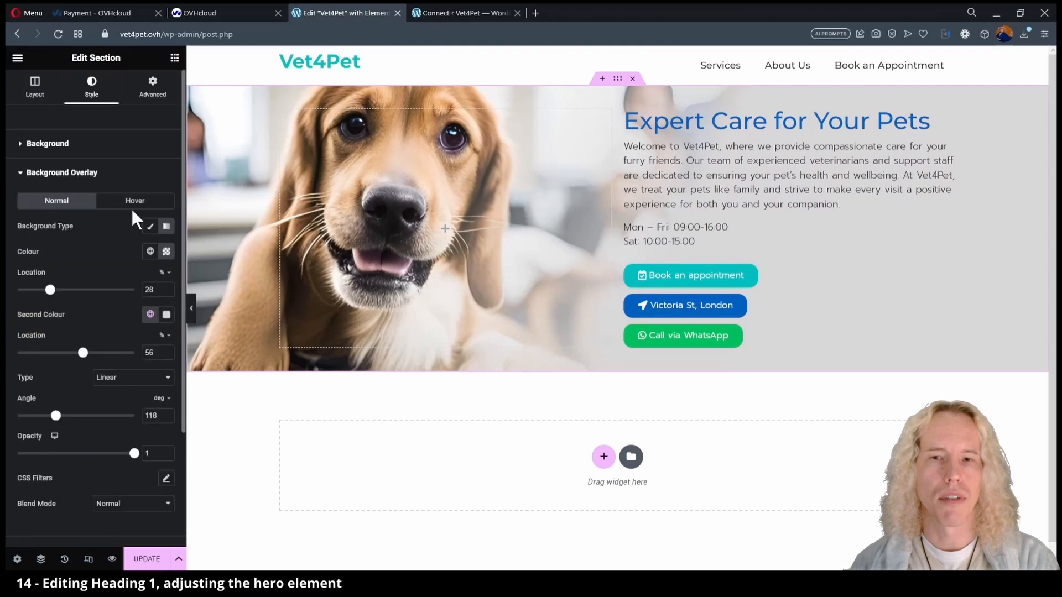
pyautogui.moveTo(82, 353); pyautogui.dragTo(74, 353)
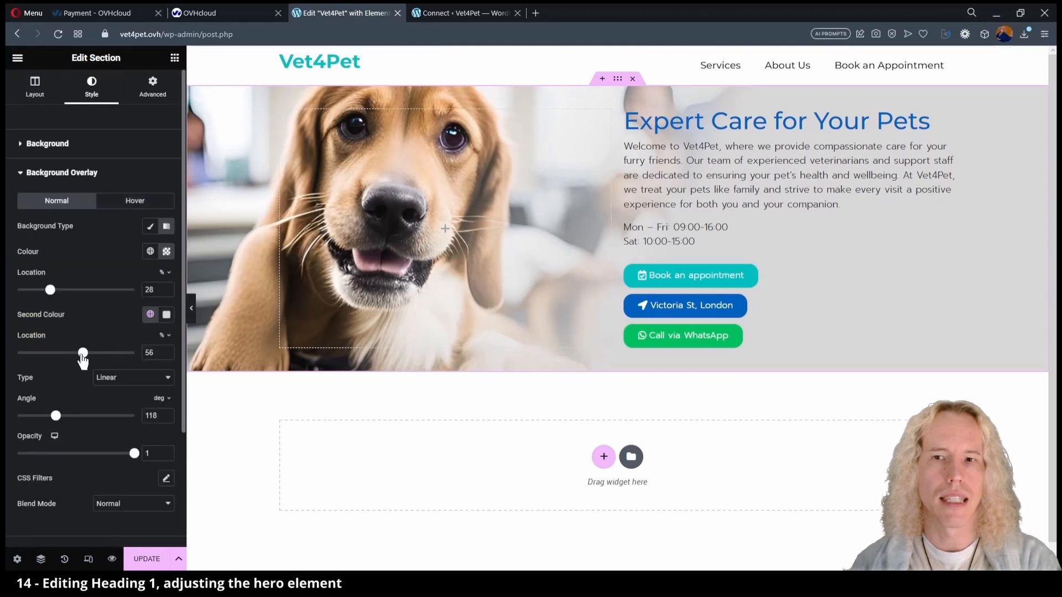
pyautogui.click(191, 308)
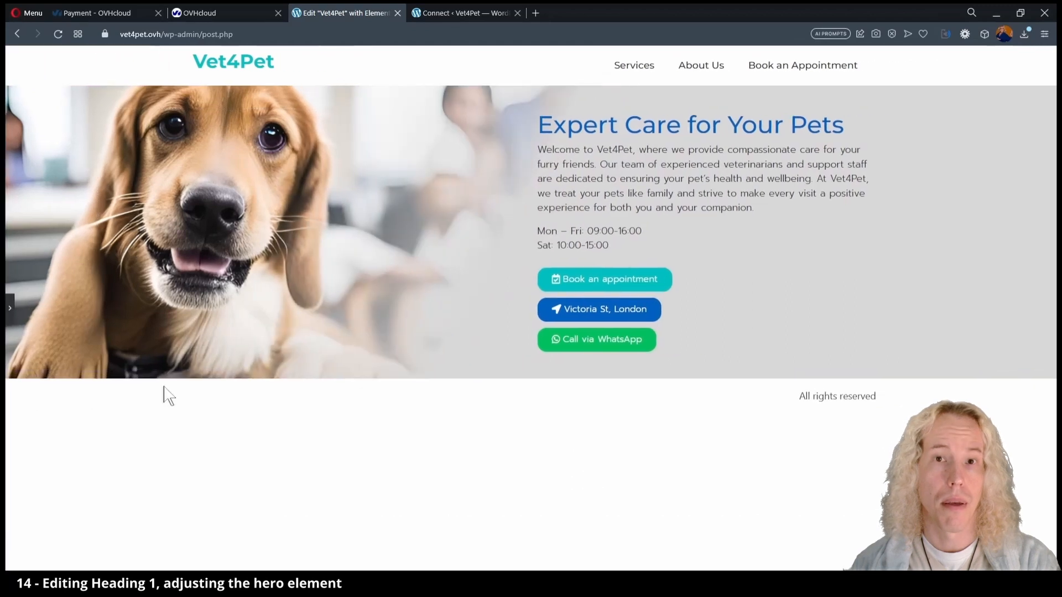
pyautogui.click(12, 314)
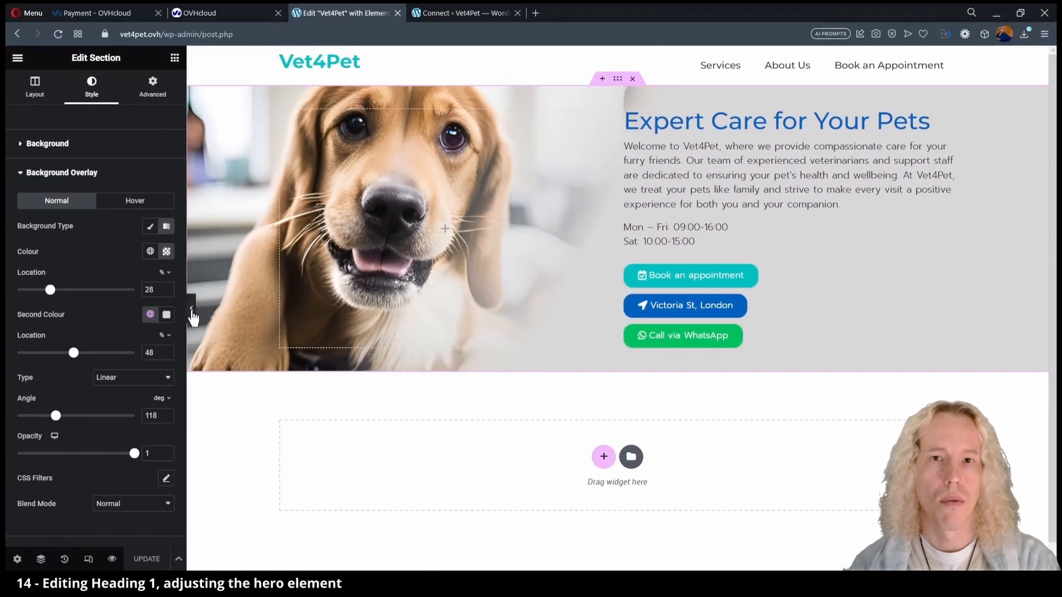
pyautogui.click(191, 308)
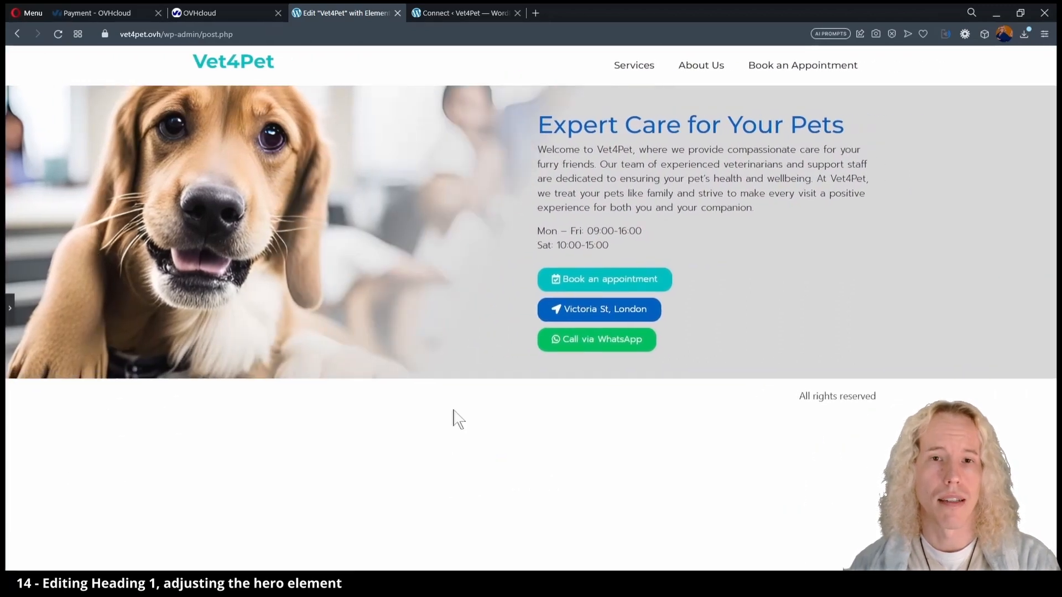
pyautogui.click(15, 315)
# Set the text column's widget spacing to 15 px and bring up the background image in the media library.
pyautogui.click(625, 110)
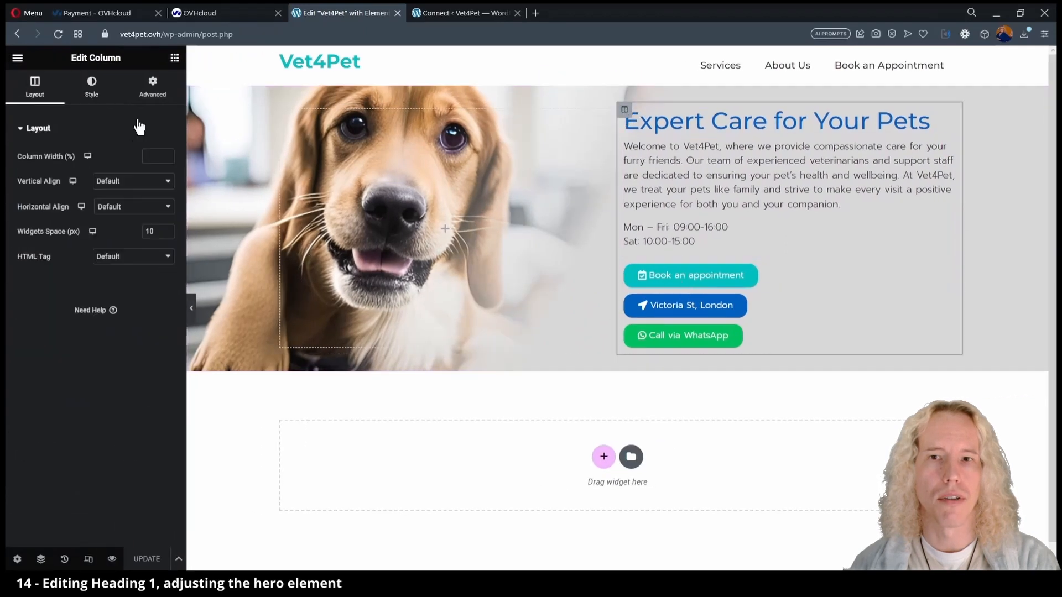
pyautogui.click(154, 231)
pyautogui.write('15')
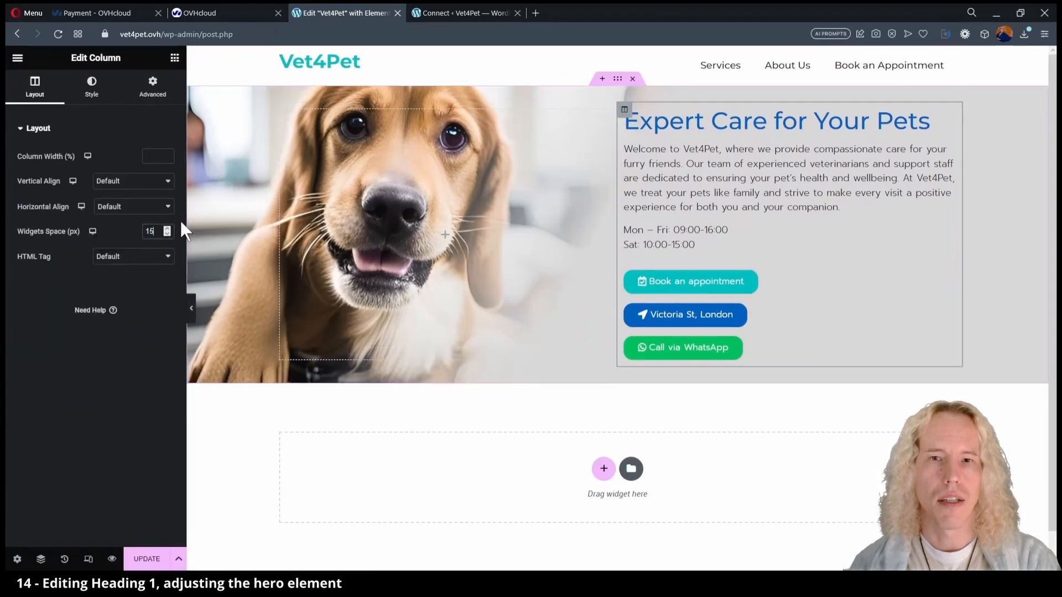
pyautogui.click(156, 86)
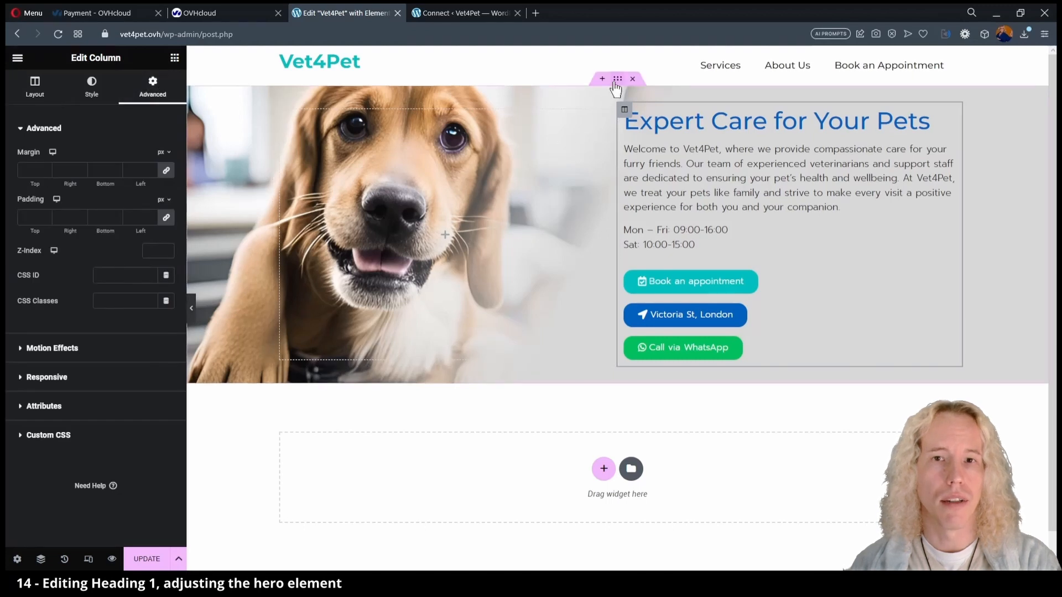
pyautogui.click(617, 80)
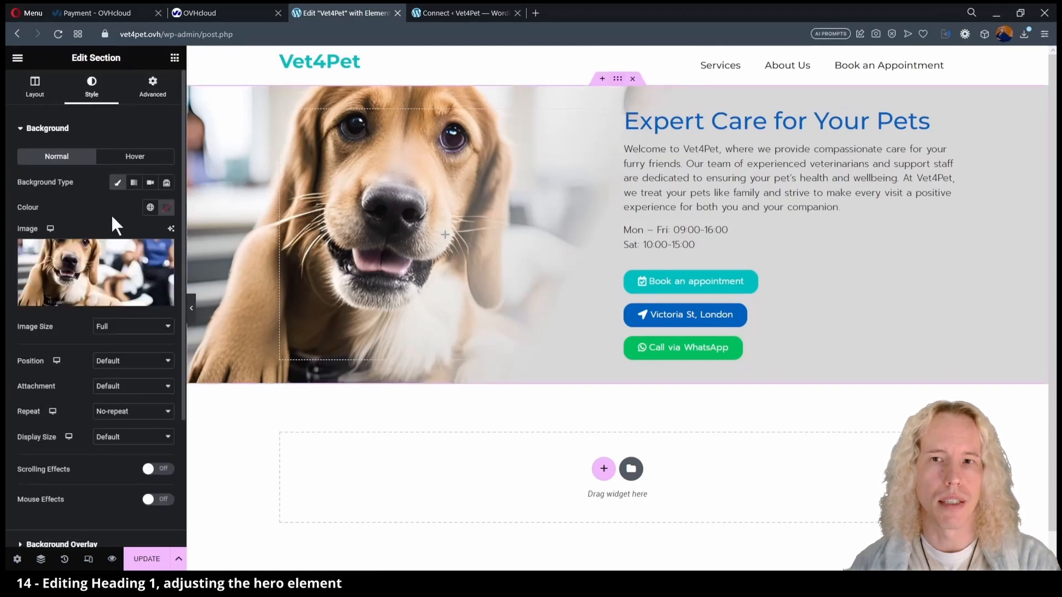
pyautogui.click(94, 271)
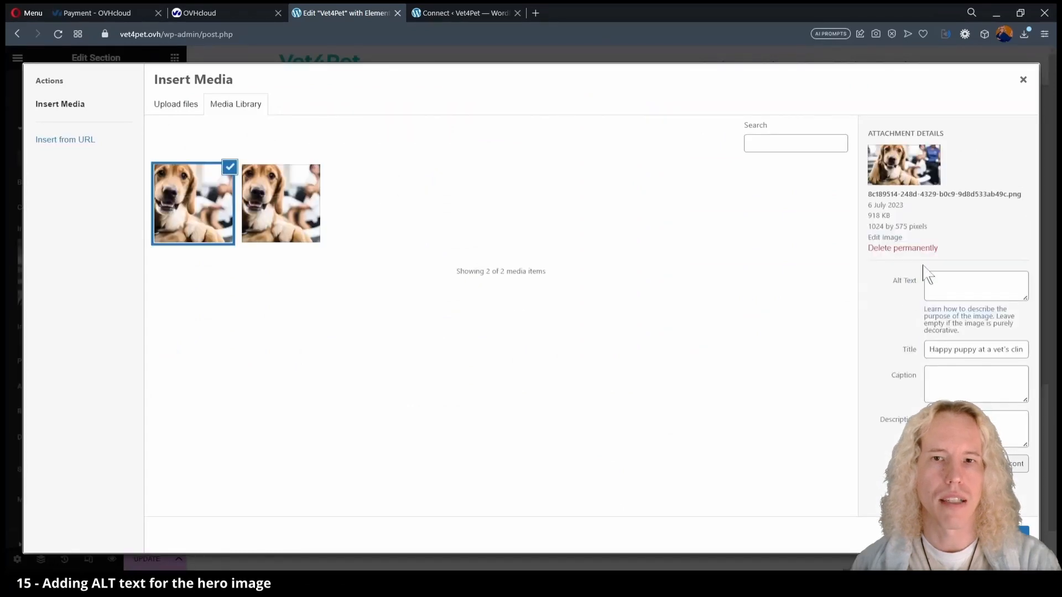
# Enter 'vet hero' as the puppy image's alt text, close the library and update the page.
pyautogui.click(953, 273)
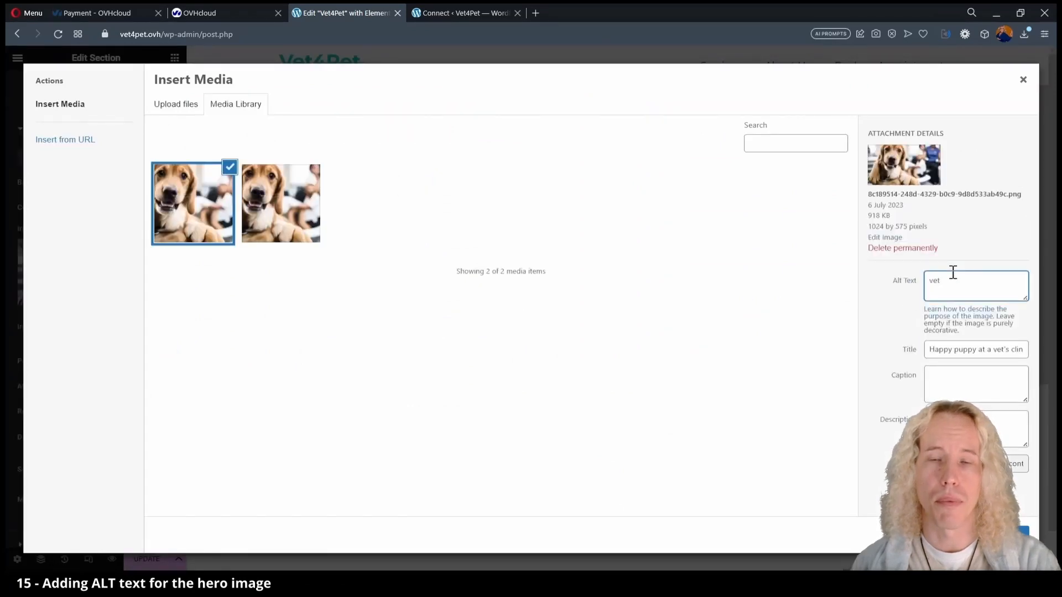
pyautogui.click(1000, 535)
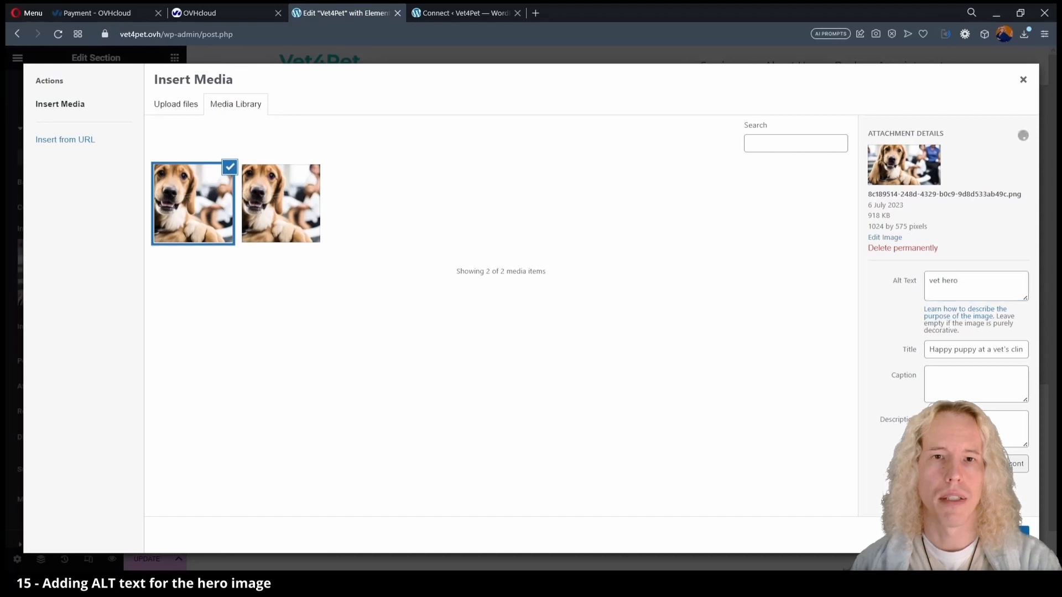
pyautogui.click(146, 560)
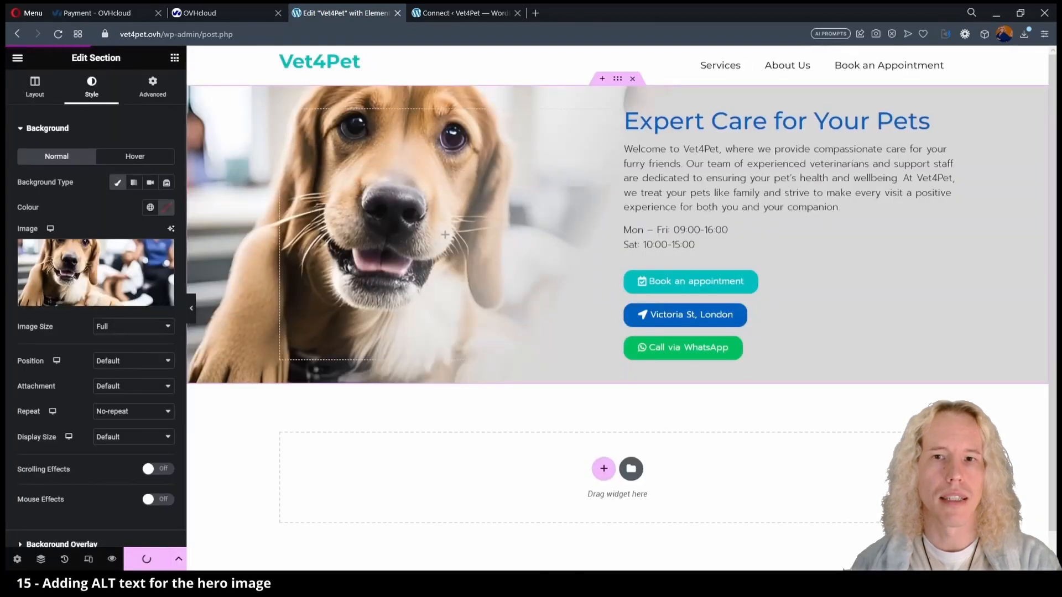
# Generate 16:9 photographic AI images from 'happy puppy at a vet's clinic, intricate details, high quality, 4k'.
pyautogui.moveTo(95, 273)
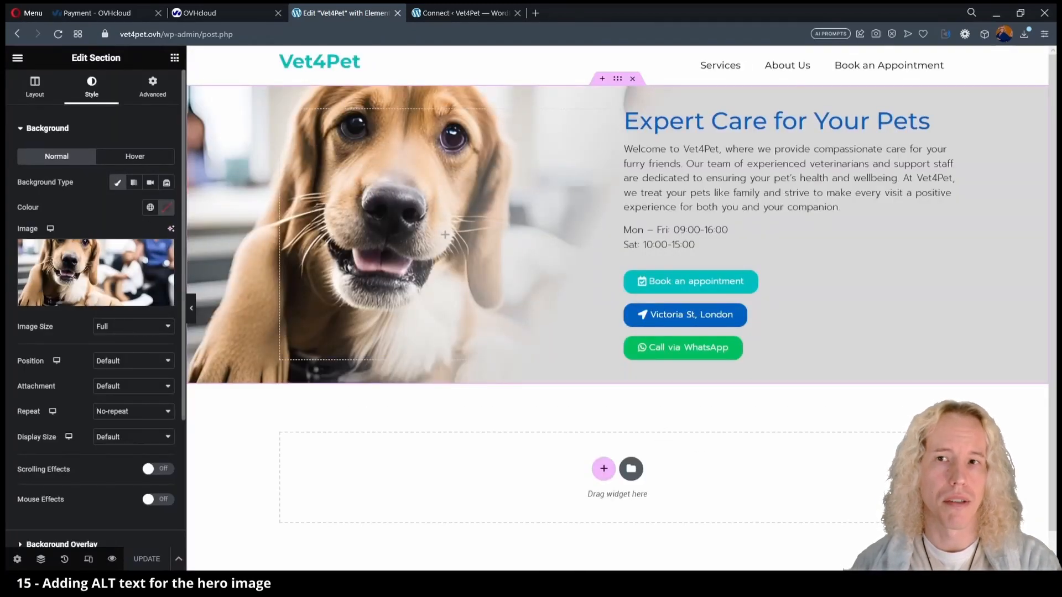
pyautogui.click(172, 229)
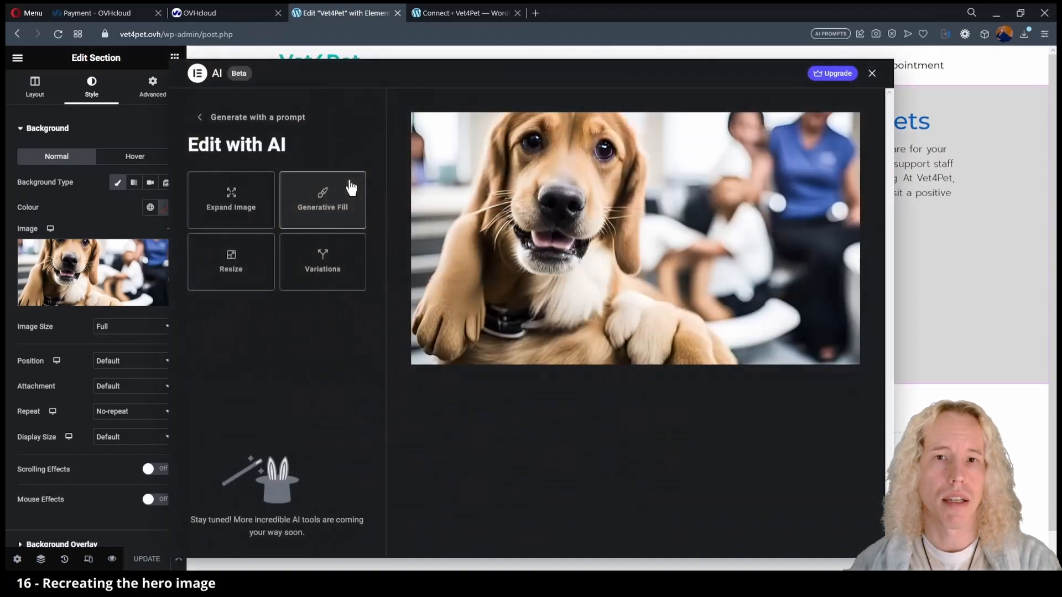
pyautogui.click(227, 119)
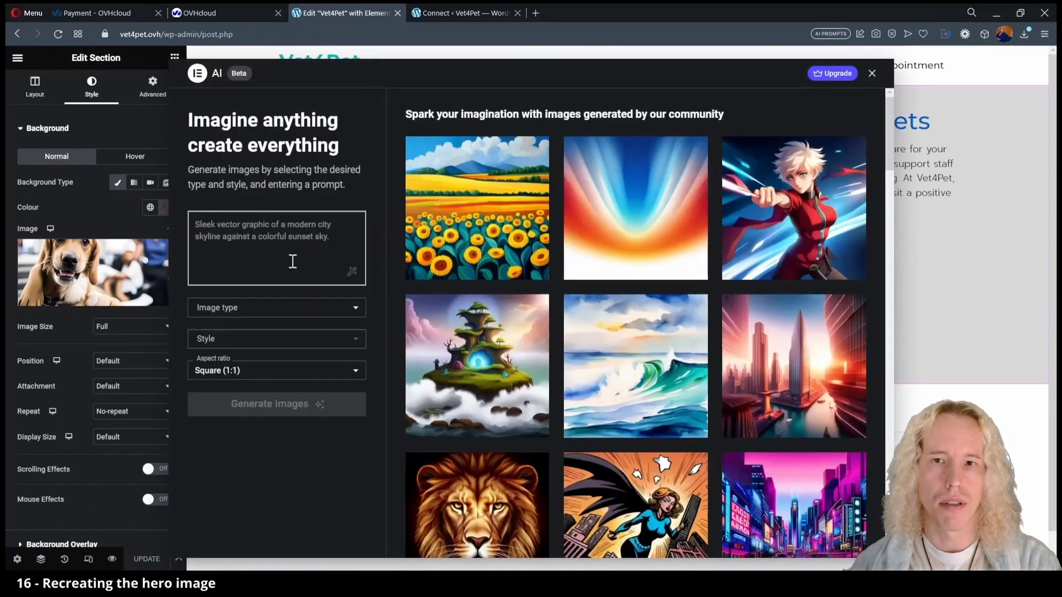
pyautogui.write("happy puppy at a vet's clinic")
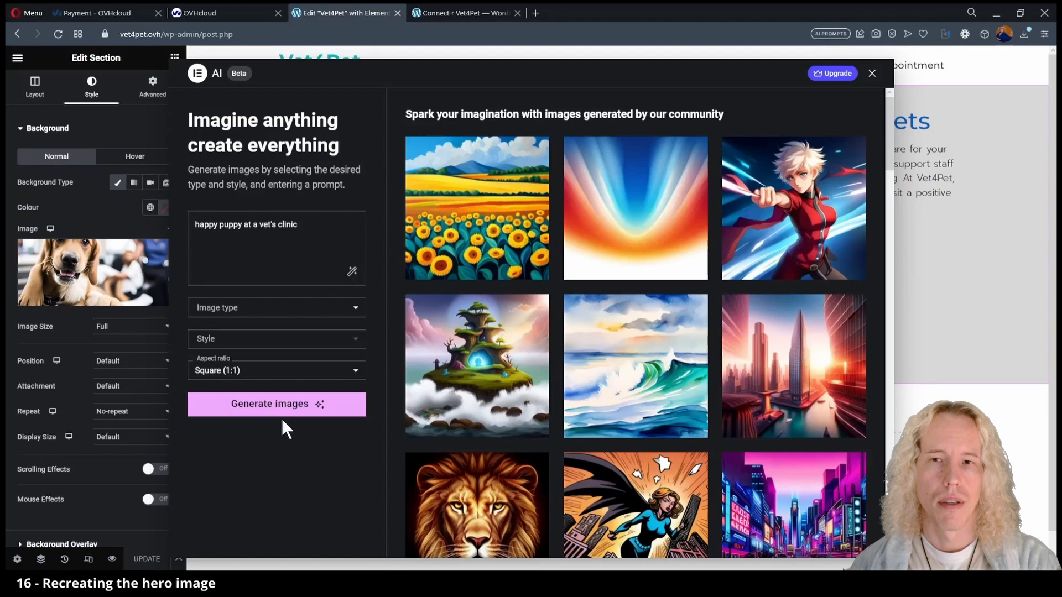
pyautogui.click(356, 372)
pyautogui.click(267, 465)
pyautogui.click(287, 307)
pyautogui.click(280, 348)
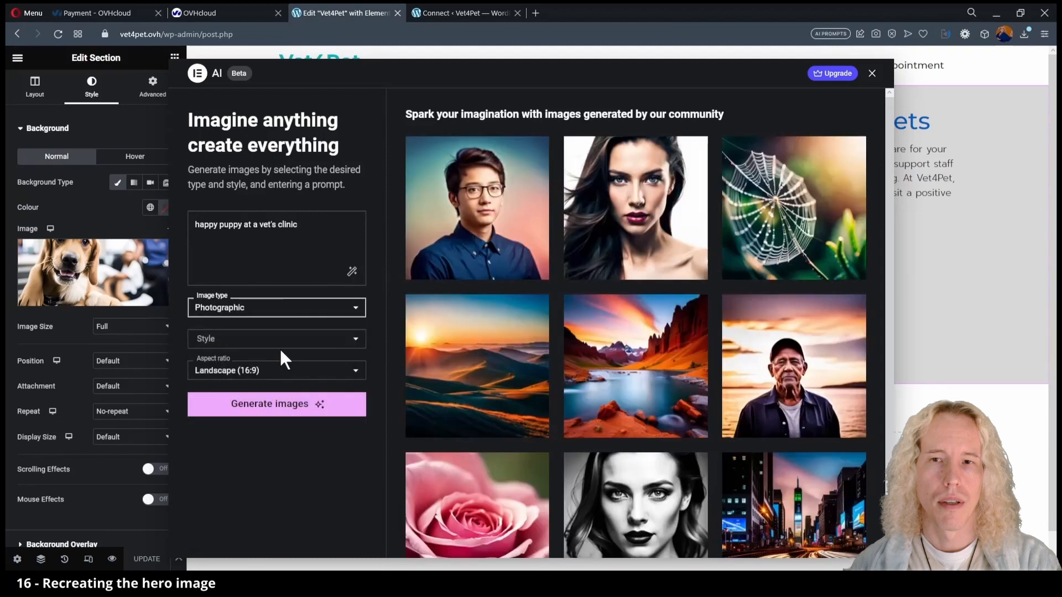
pyautogui.click(308, 224)
pyautogui.write(', intricate details, high quali')
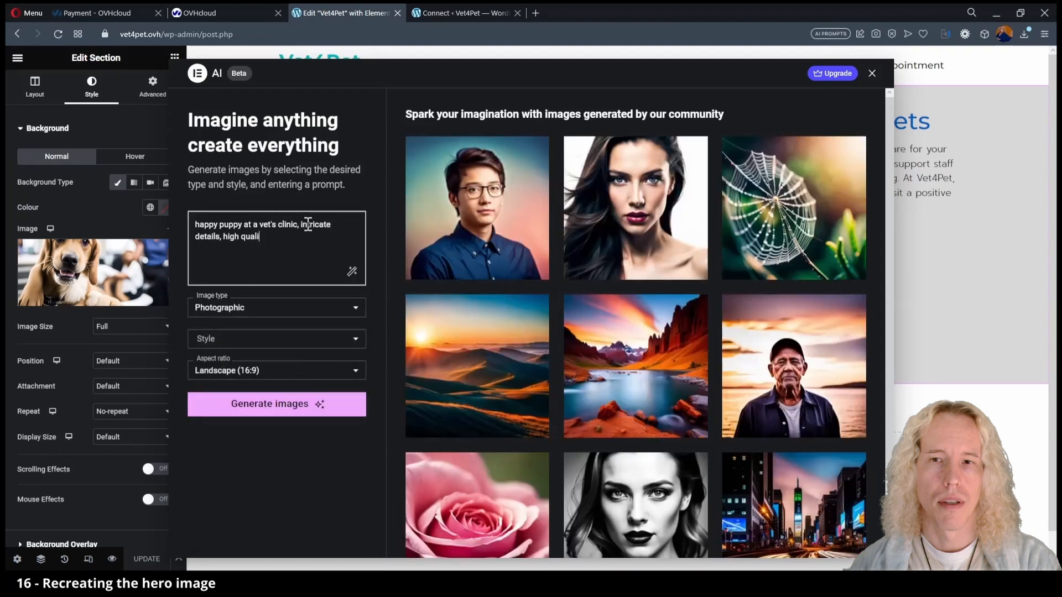
pyautogui.write('ty, 4k')
pyautogui.click(310, 405)
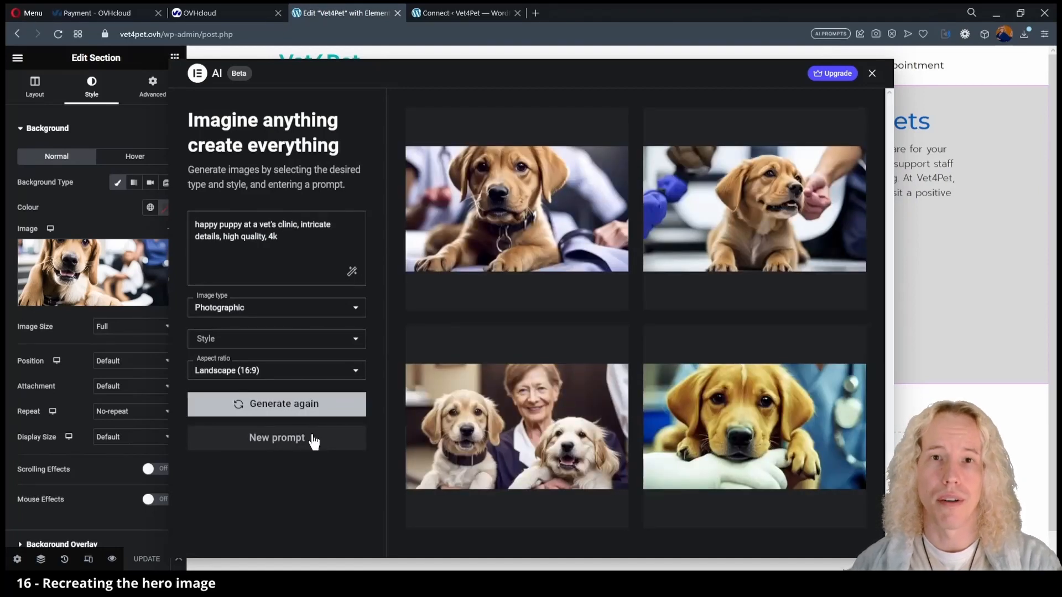
# Upscale the first puppy image to 1024 and use it as the section background.
pyautogui.moveTo(483, 238)
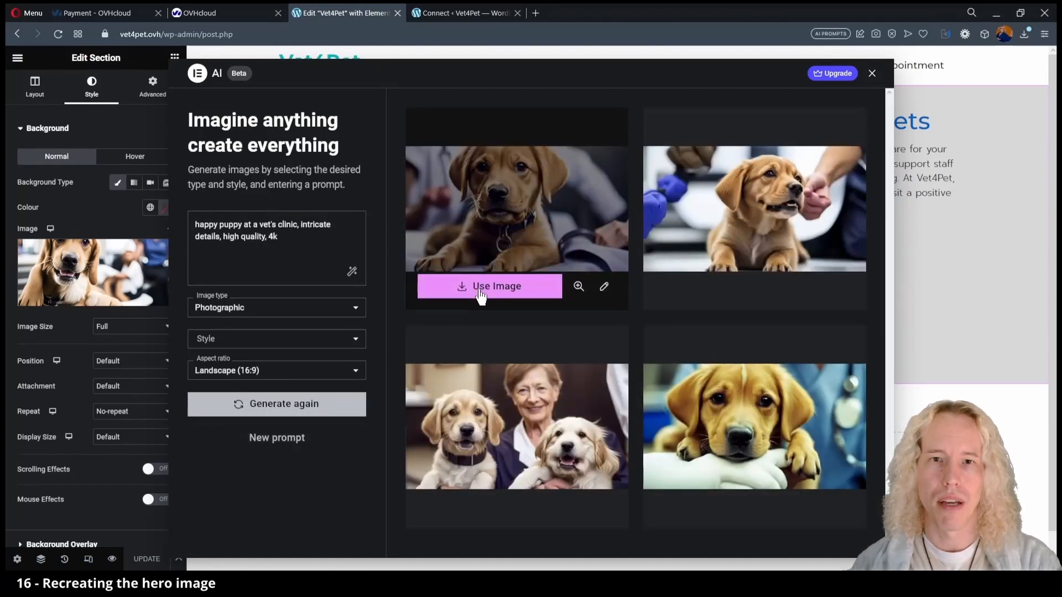
pyautogui.click(604, 287)
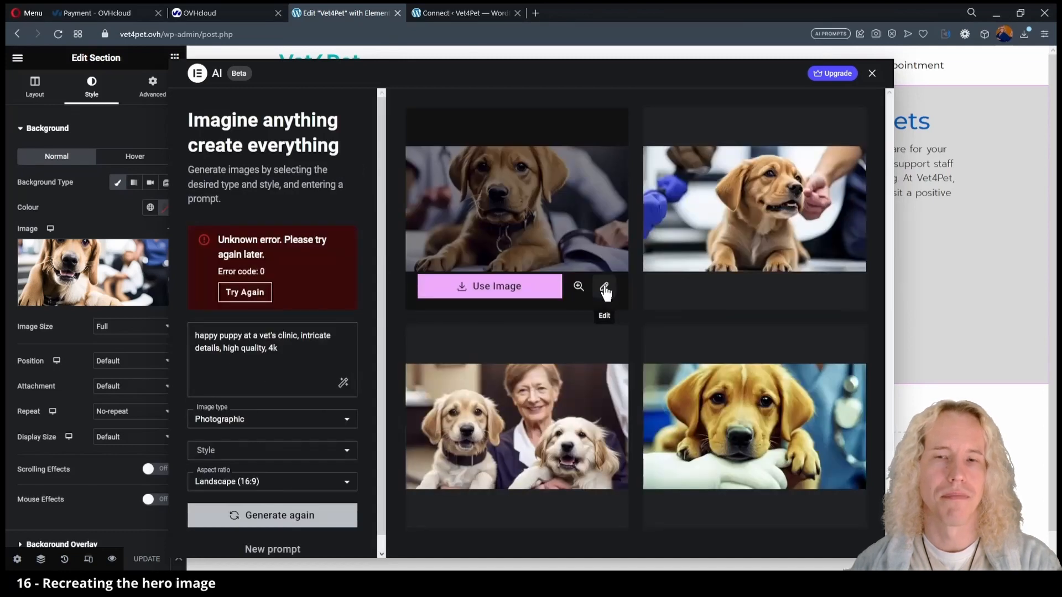
pyautogui.click(605, 288)
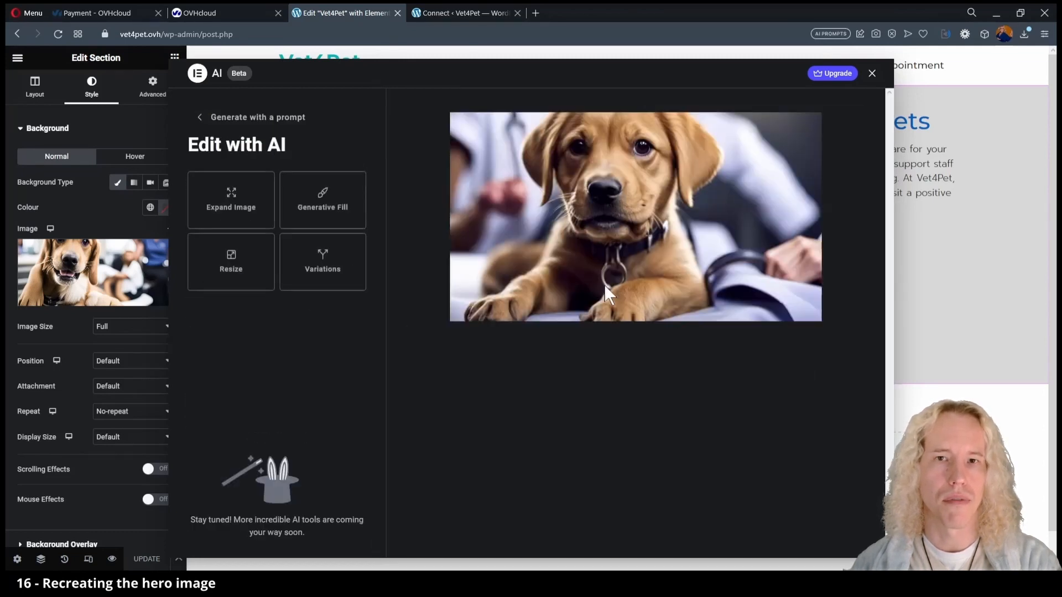
pyautogui.click(204, 249)
pyautogui.moveTo(188, 231); pyautogui.dragTo(366, 231)
pyautogui.click(354, 275)
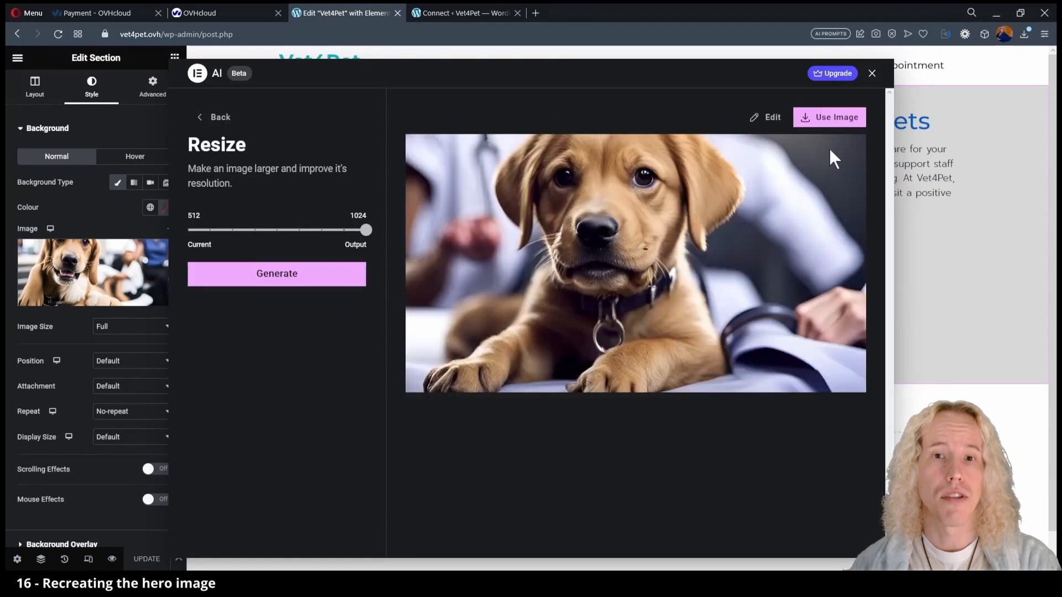
pyautogui.click(840, 121)
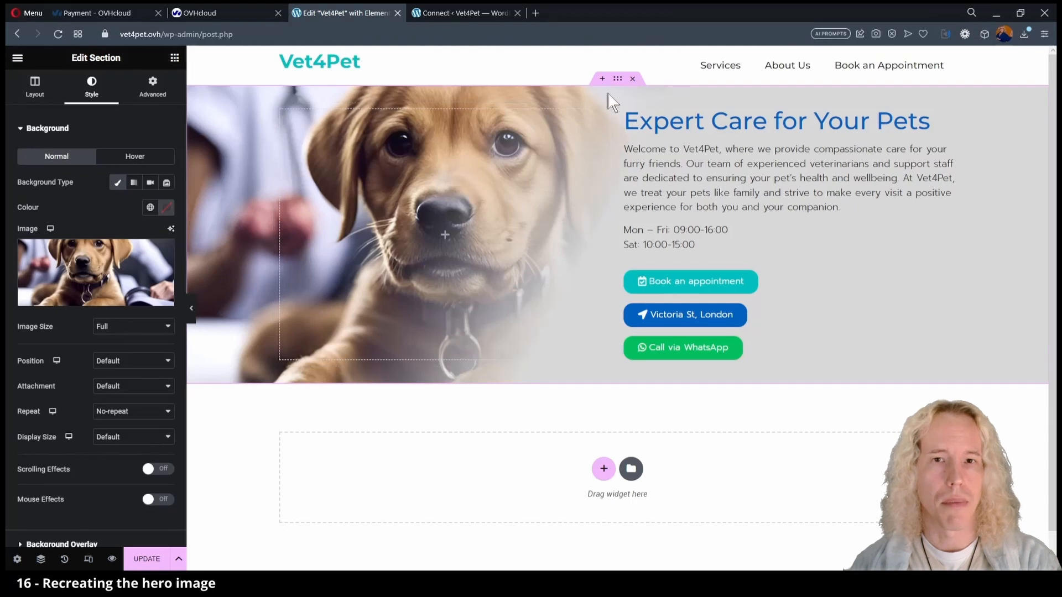
# Change the background overlay gradient angle from 118 to 98 degrees.
pyautogui.click(22, 137)
pyautogui.click(22, 172)
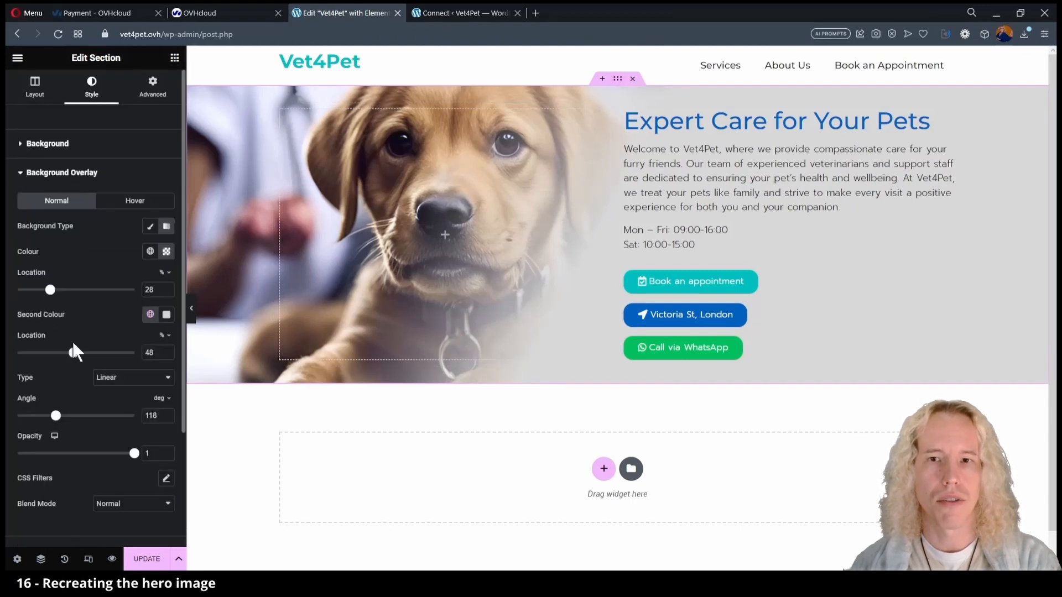
pyautogui.moveTo(78, 354); pyautogui.dragTo(87, 354)
pyautogui.moveTo(49, 290); pyautogui.dragTo(56, 290)
pyautogui.moveTo(57, 417); pyautogui.dragTo(50, 418)
pyautogui.click(191, 308)
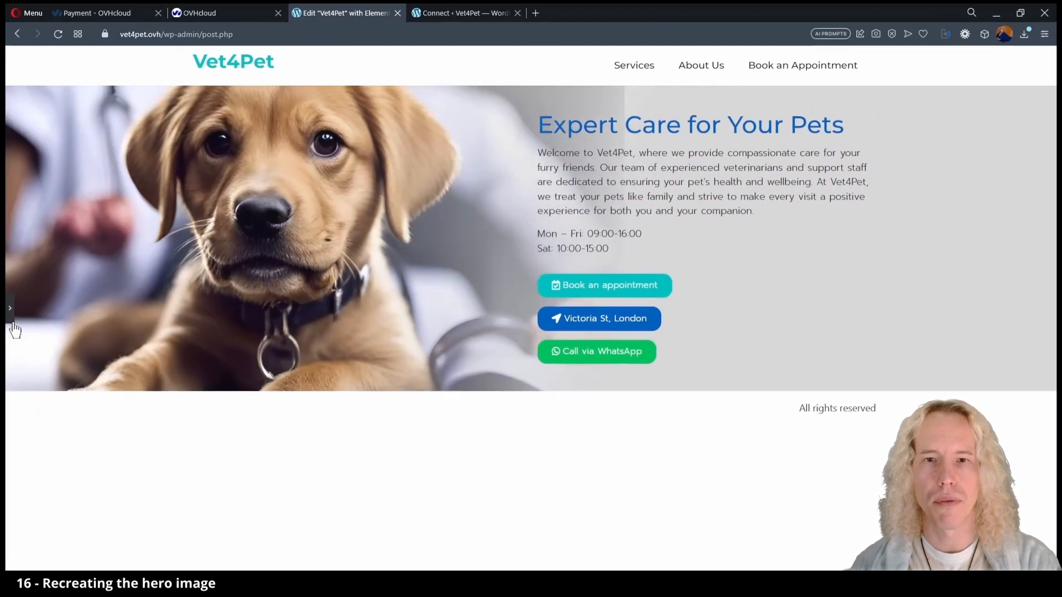
pyautogui.click(11, 318)
# Set the gradient stops to 32% and 51%, save, and add a text block under the WhatsApp button.
pyautogui.moveTo(55, 290); pyautogui.dragTo(54, 289)
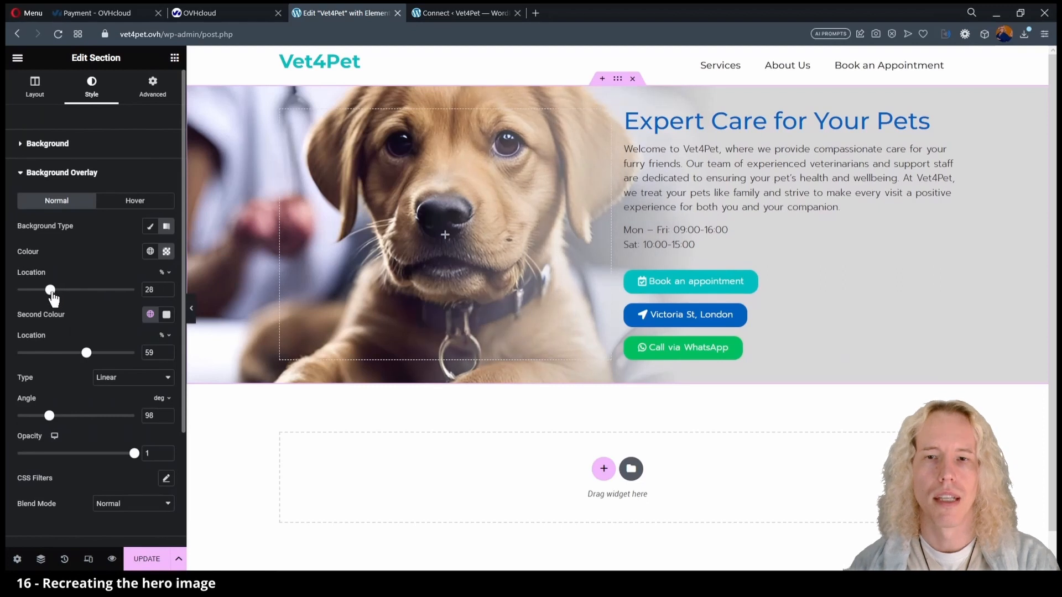
pyautogui.moveTo(86, 353); pyautogui.dragTo(76, 352)
pyautogui.click(192, 309)
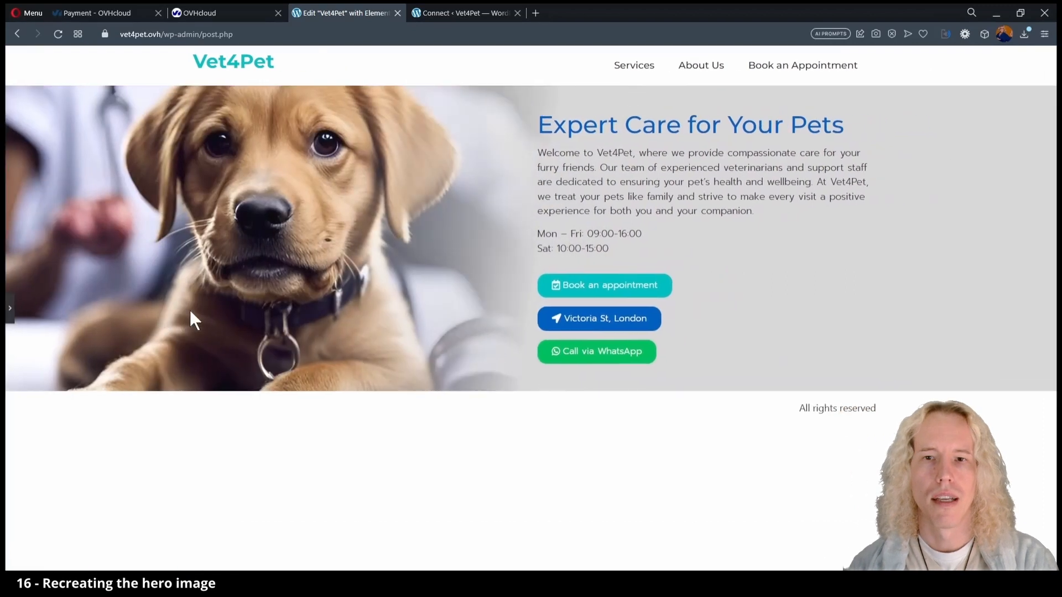
pyautogui.click(10, 312)
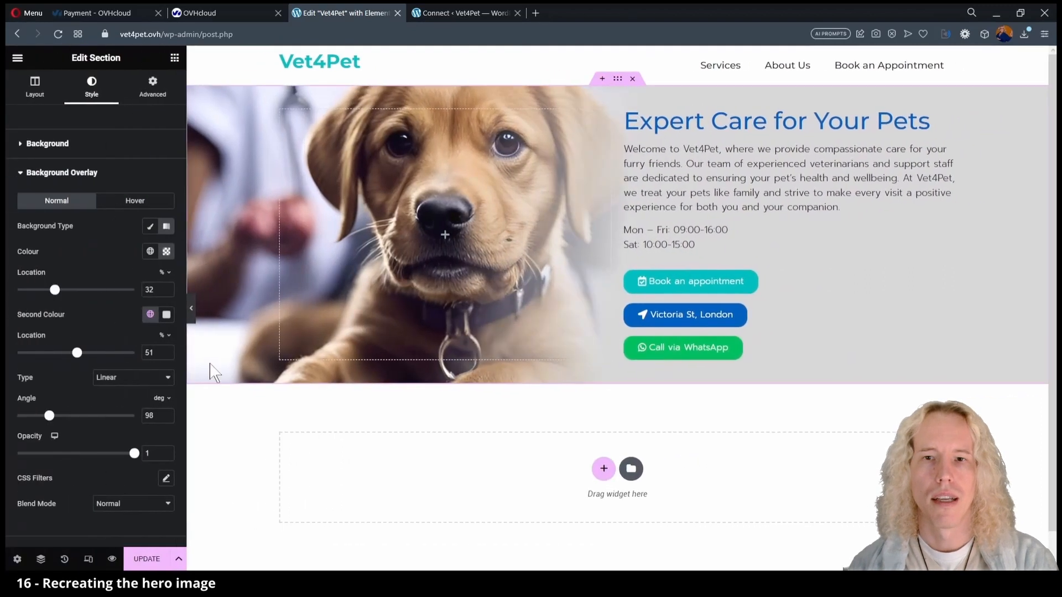
pyautogui.click(151, 561)
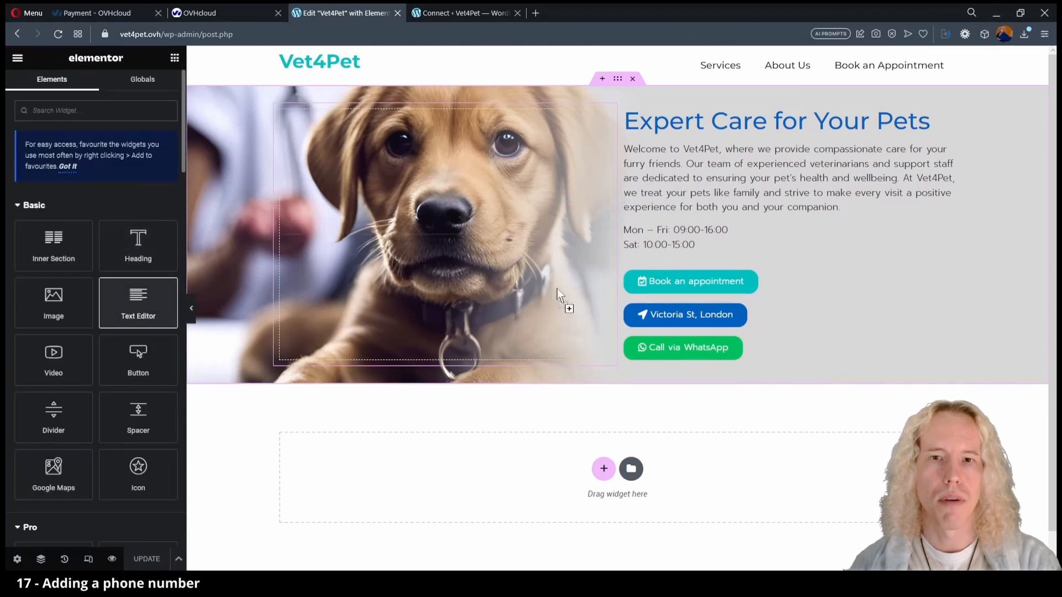
pyautogui.moveTo(138, 301); pyautogui.dragTo(662, 368)
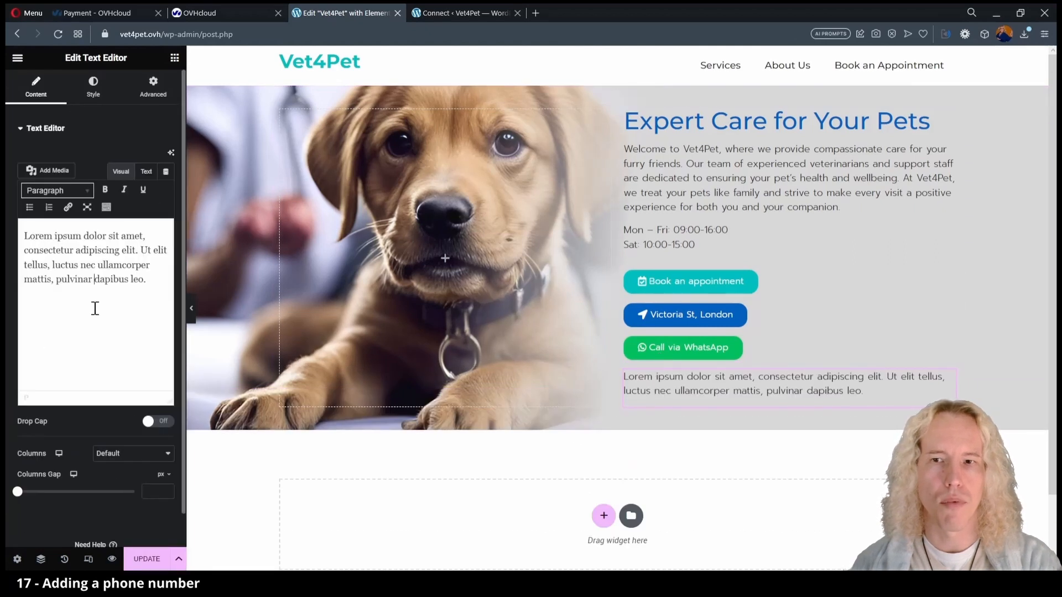
# Replace the placeholder with a 'Phone number:' line giving the clinic's number at 0.9 em, then save.
pyautogui.hotkey('ctrl', 'a')
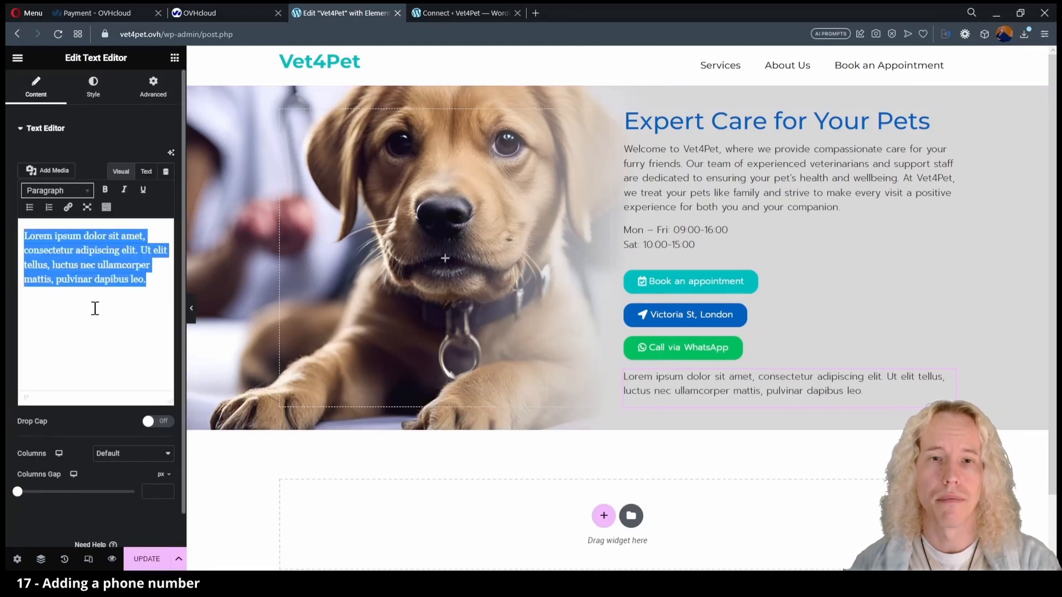
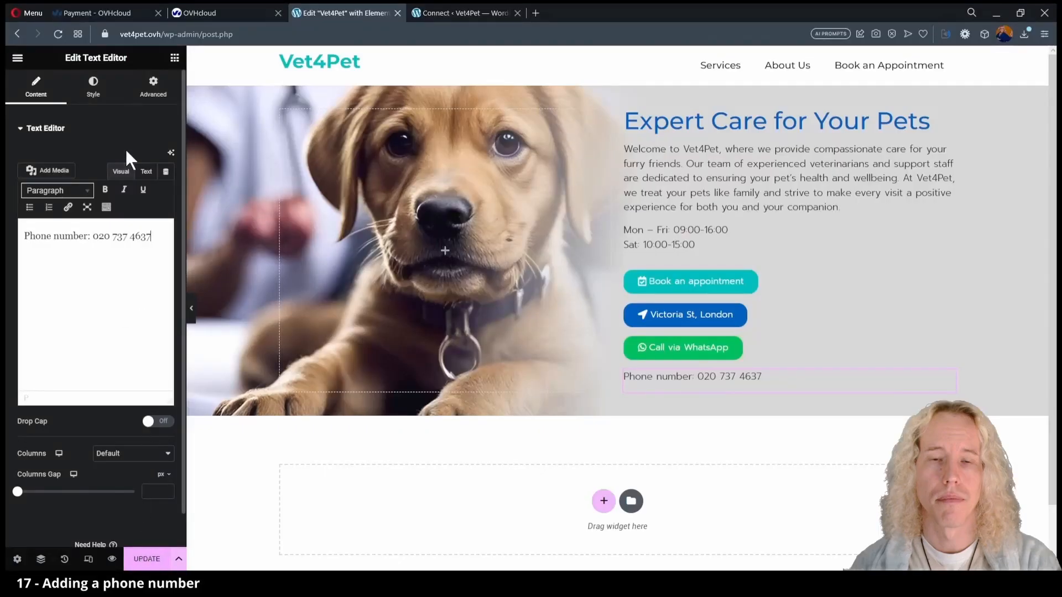
pyautogui.click(93, 88)
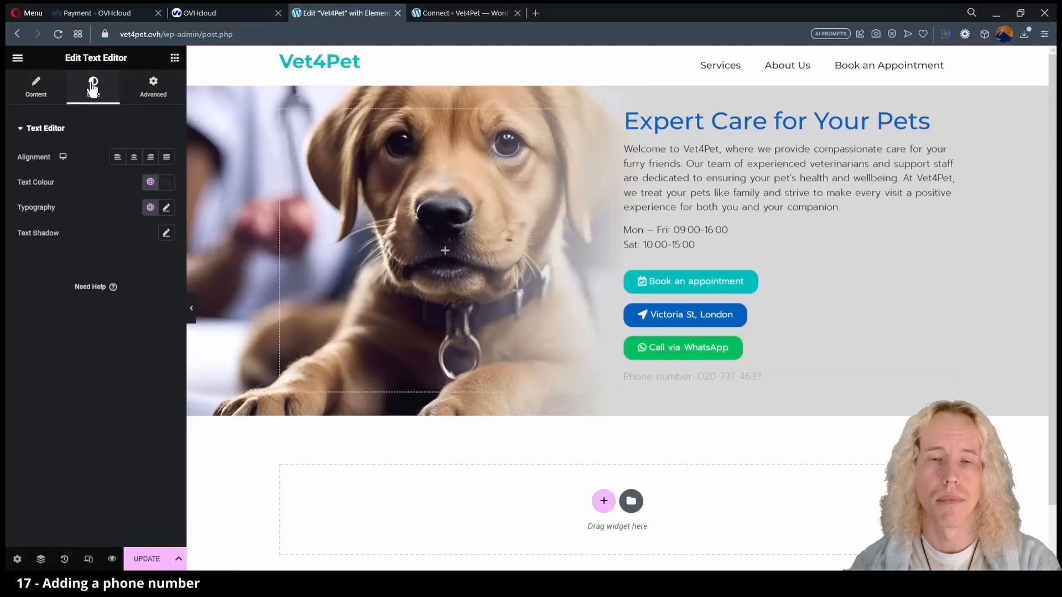
pyautogui.click(166, 208)
pyautogui.click(155, 290)
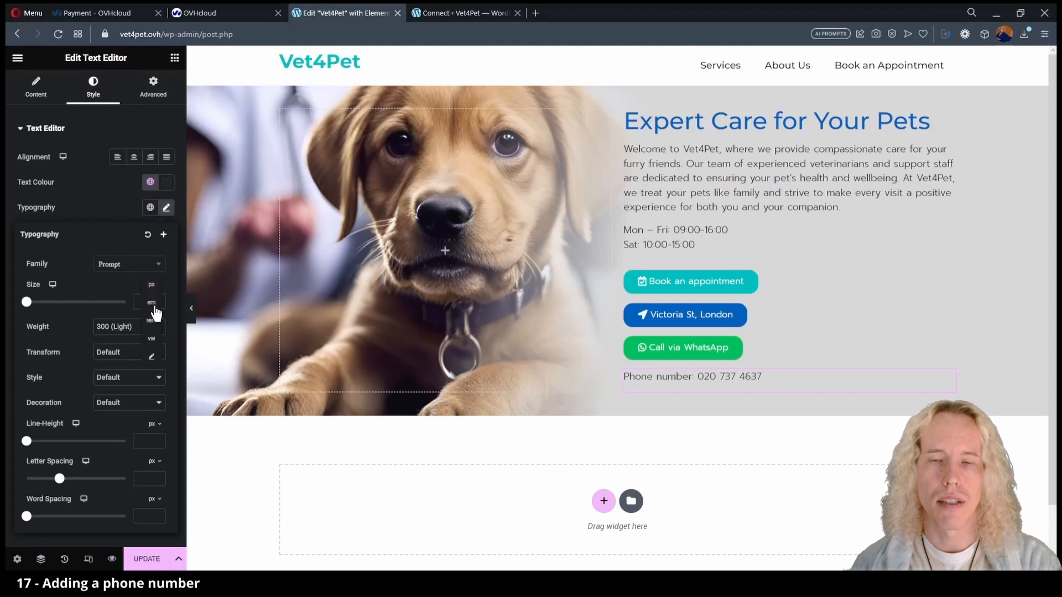
pyautogui.moveTo(28, 304); pyautogui.dragTo(36, 306)
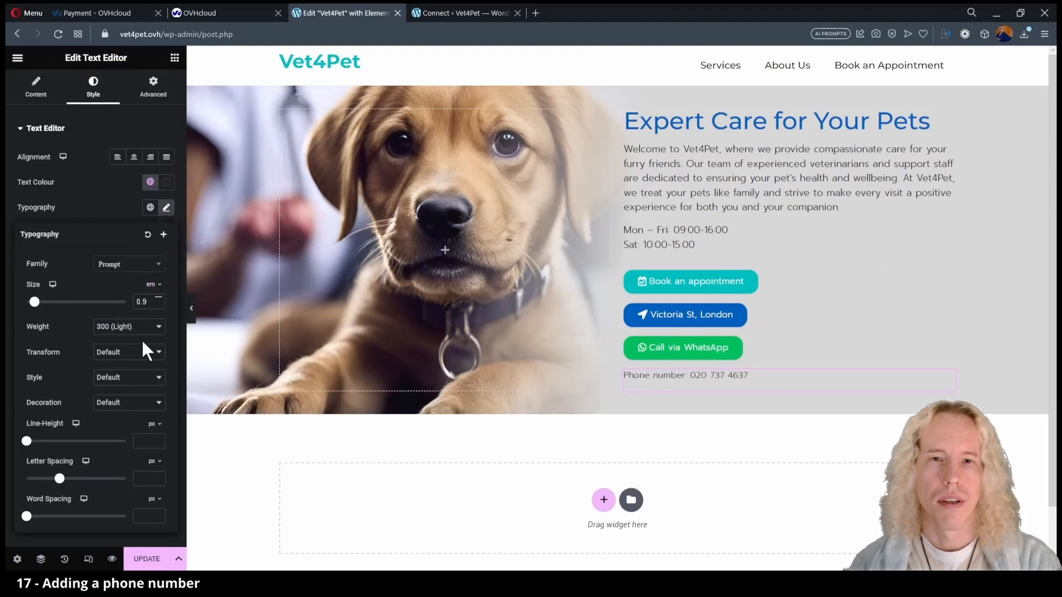
pyautogui.click(147, 559)
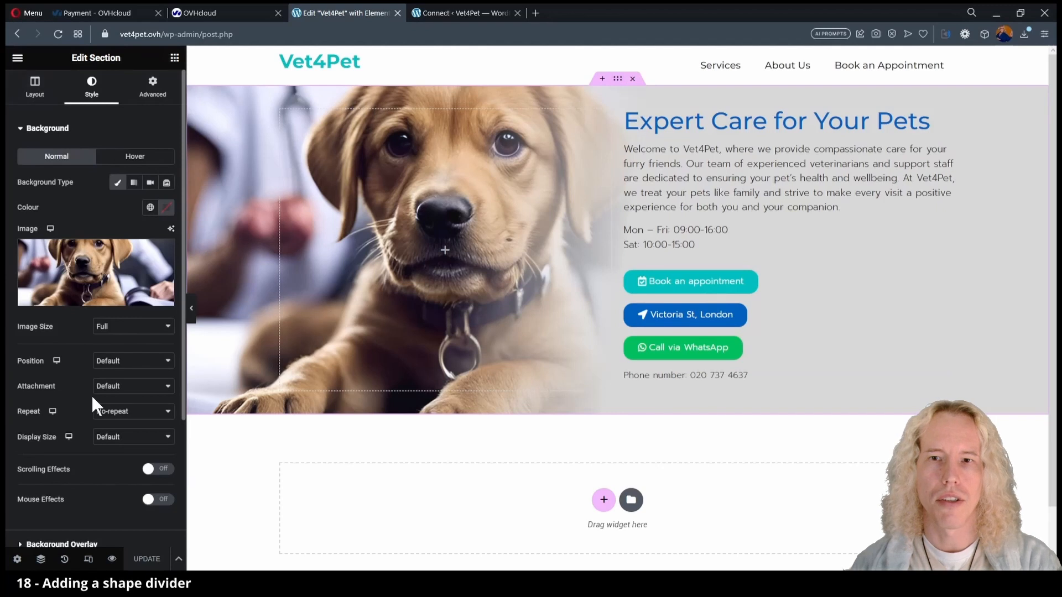
# Add a bottom Waves shape divider with height 83 to the hero and update the page.
pyautogui.scroll(-3, 91, 394)
pyautogui.click(25, 435)
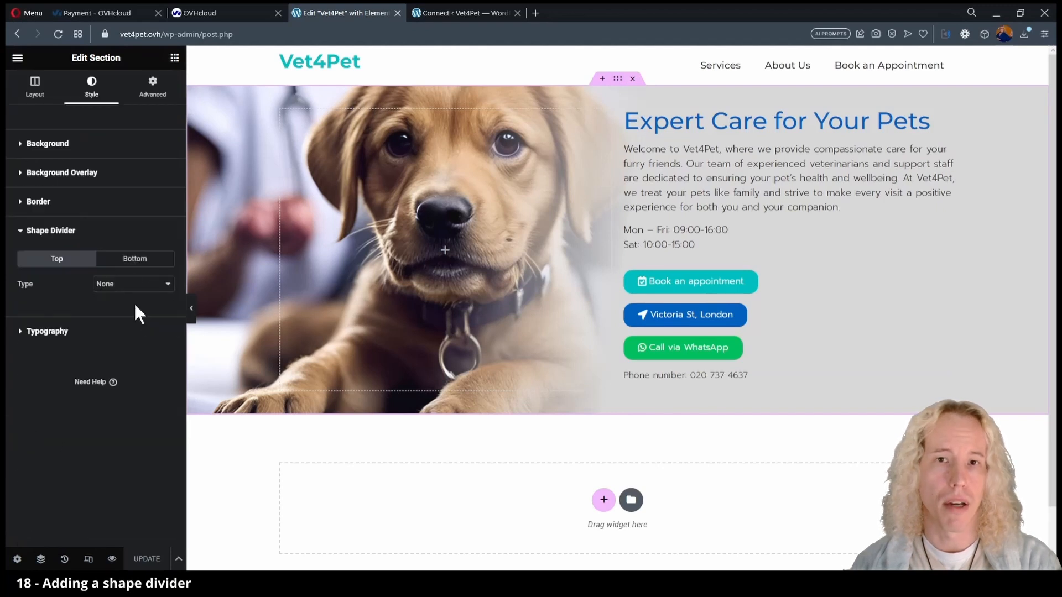
pyautogui.click(135, 259)
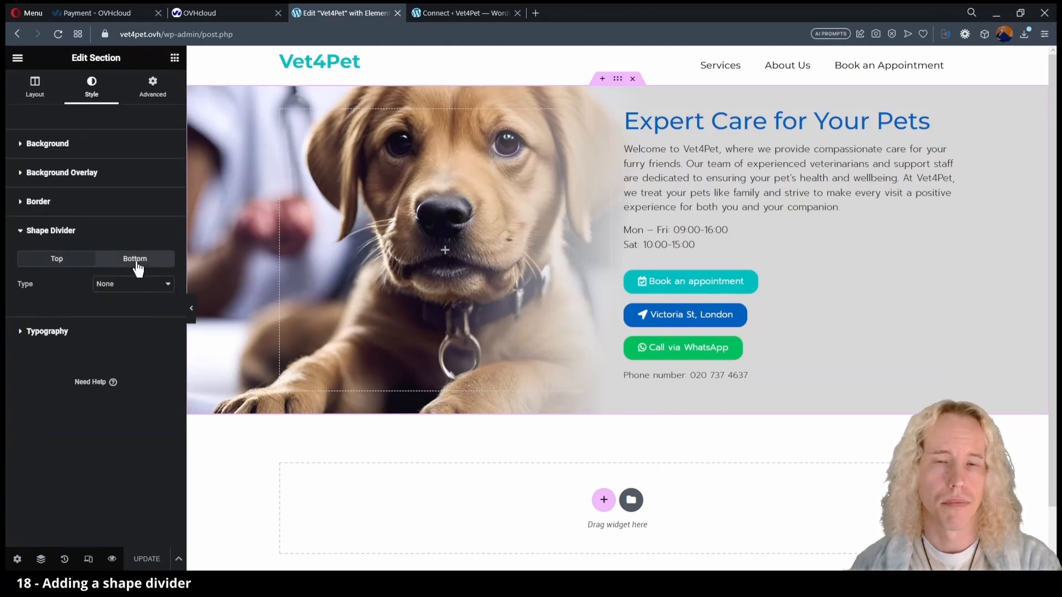
pyautogui.click(127, 412)
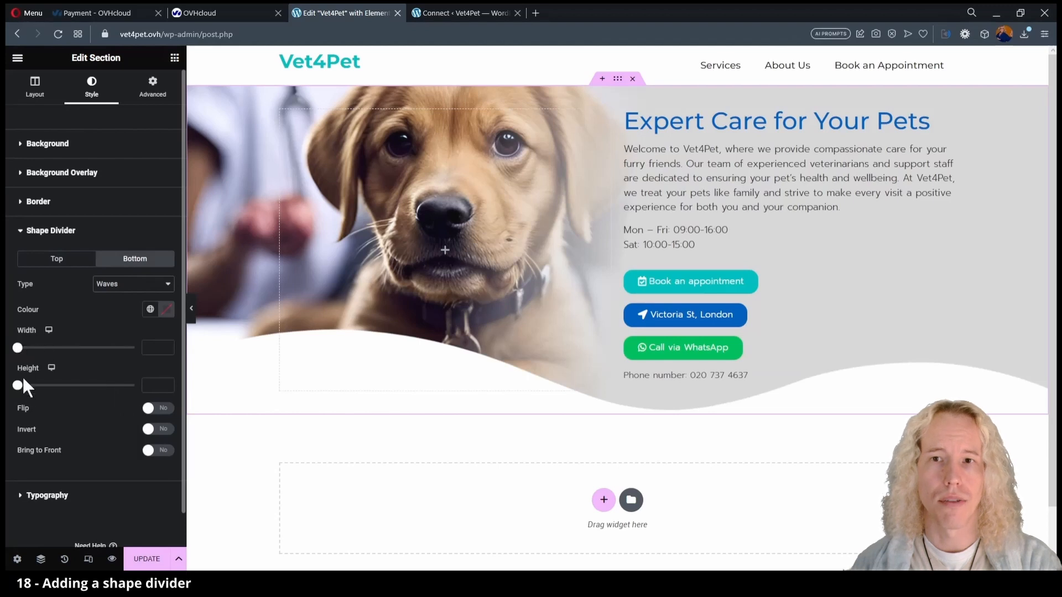
pyautogui.moveTo(26, 389); pyautogui.dragTo(38, 390)
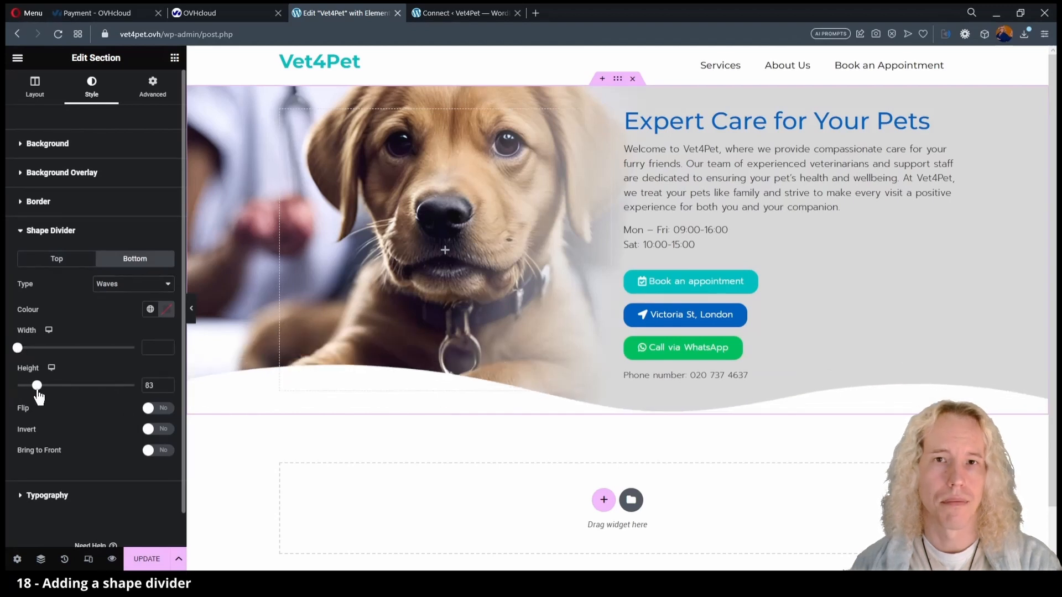
pyautogui.click(191, 310)
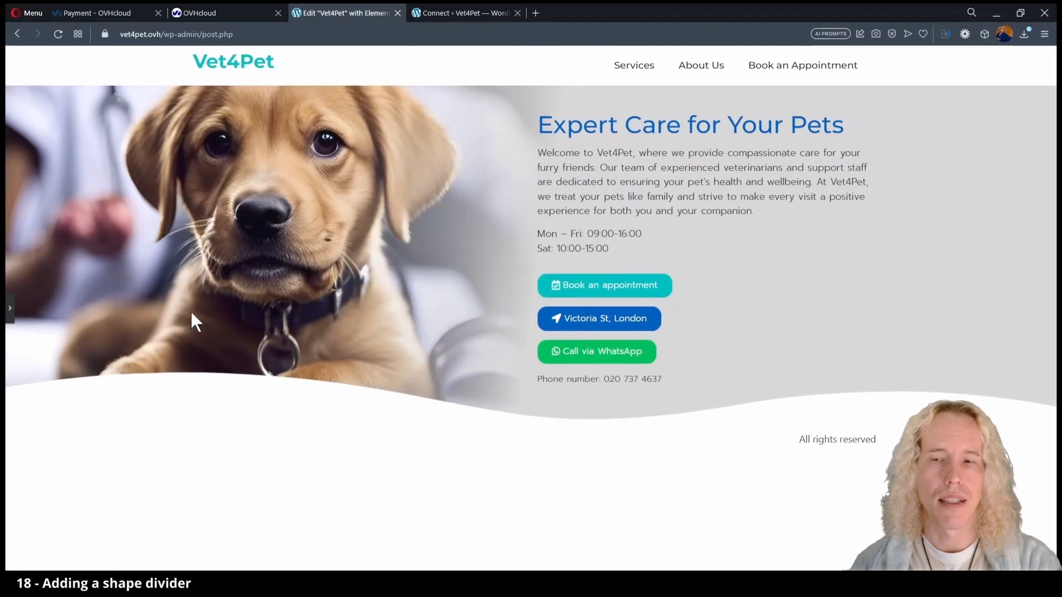
pyautogui.click(10, 310)
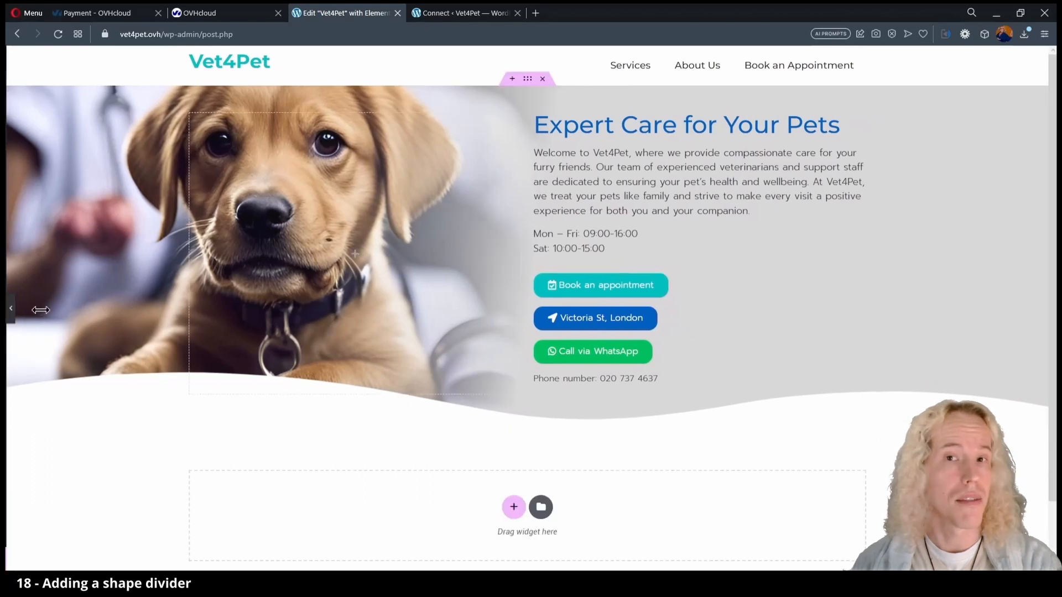
pyautogui.click(146, 559)
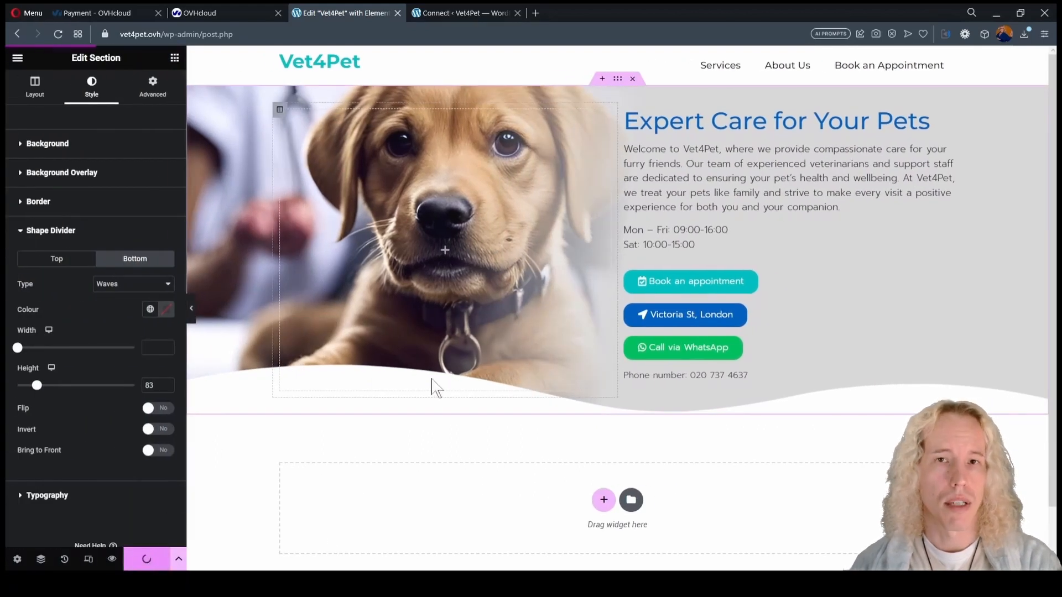